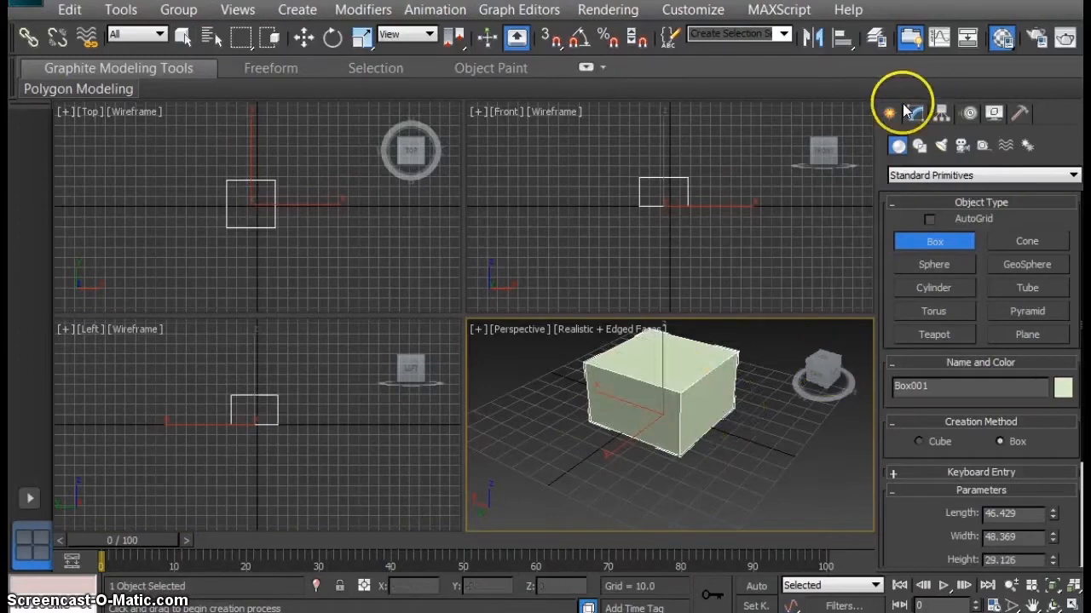
Set the box's length, width and height to 40 each
drag(1023, 386, 955, 378)
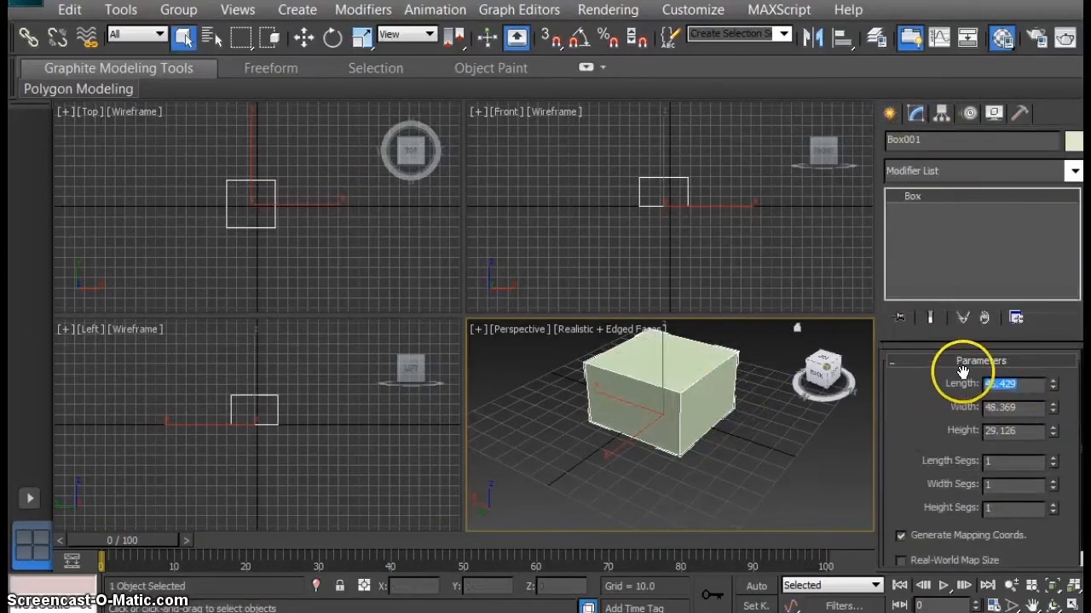
text(40)
drag(1033, 408, 913, 399)
text(40)
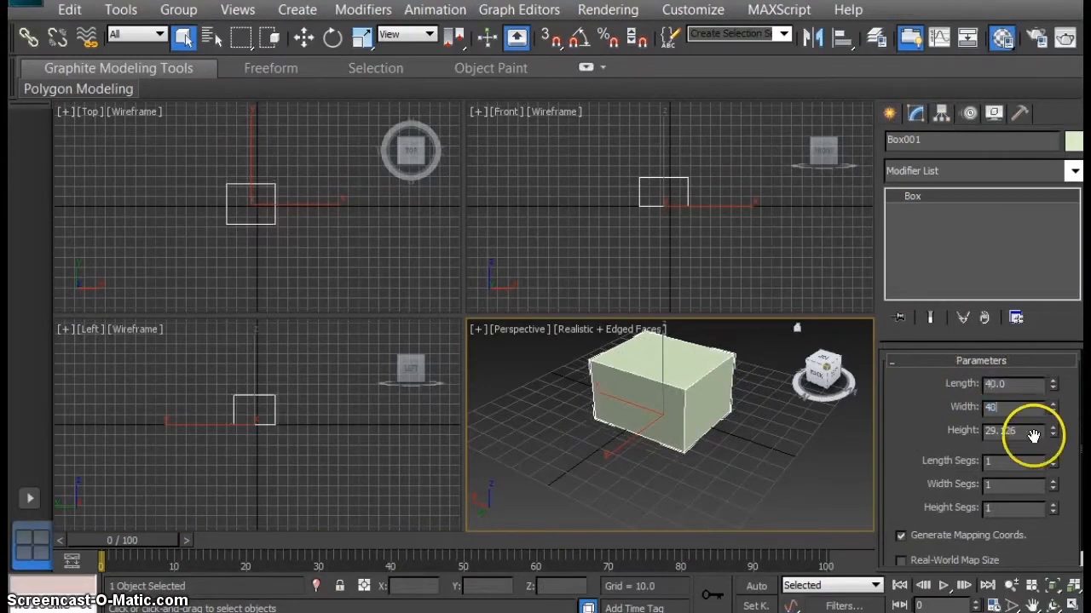
drag(1031, 433, 954, 432)
text(40)
key(Return)
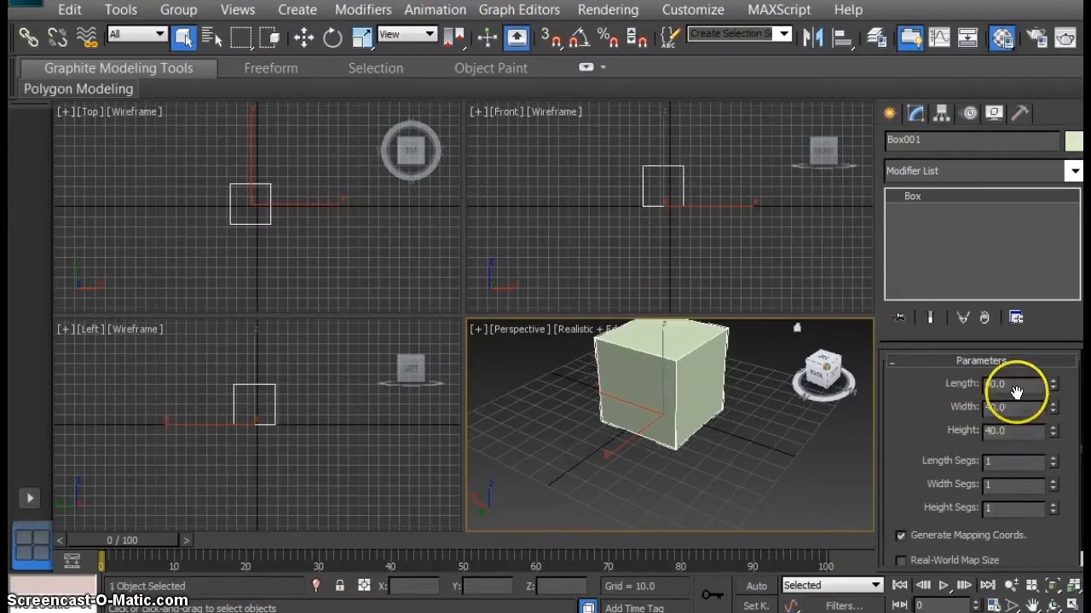
Convert the box to an Editable Poly
right_click(922, 198)
click(984, 367)
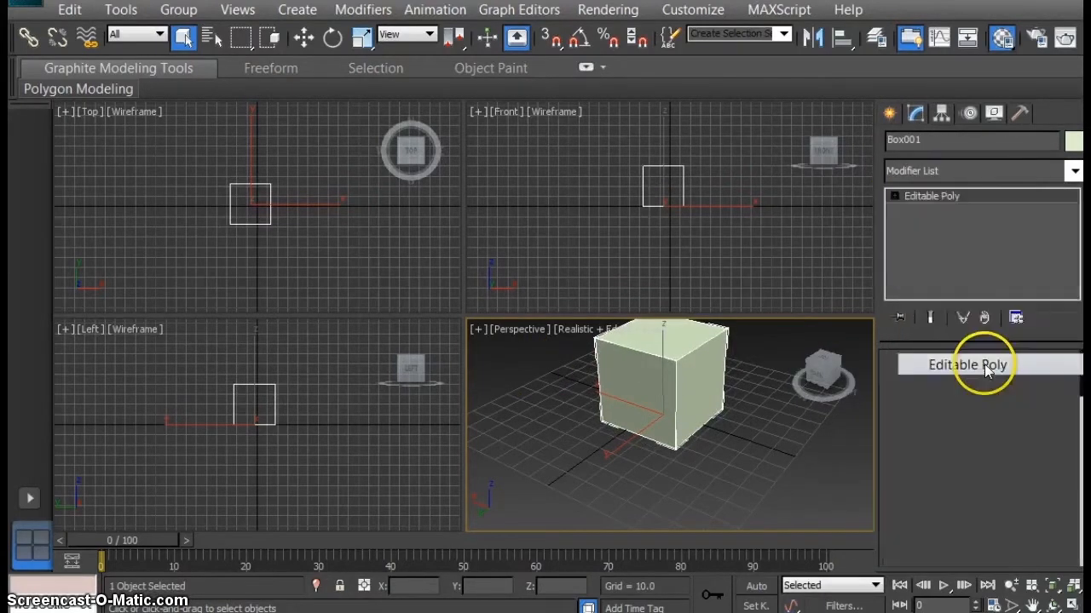
middle_drag(701, 397, 711, 429)
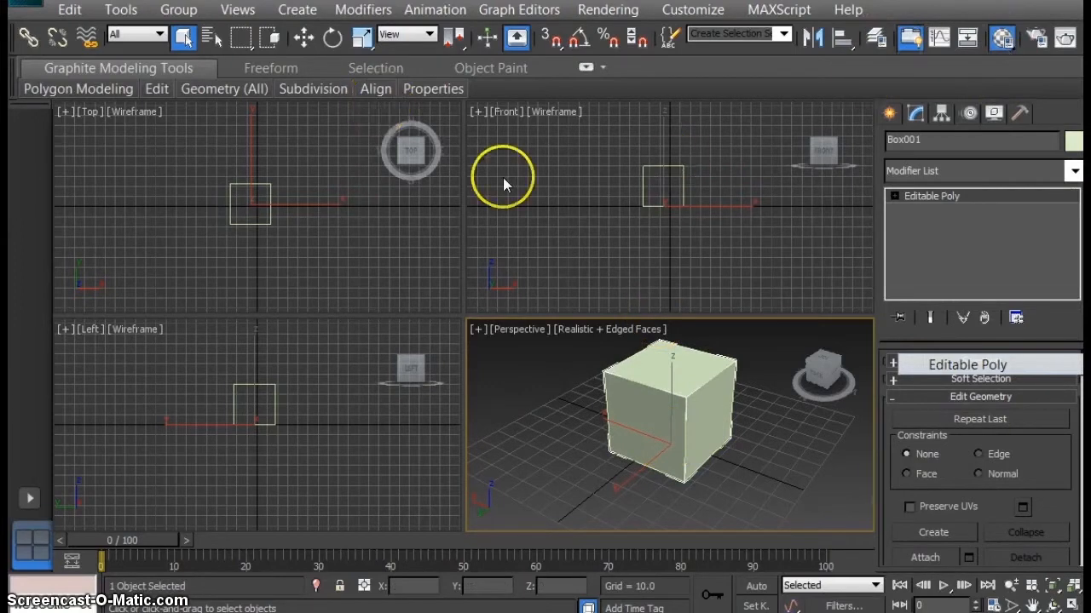
Open the Material Editor and switch it from compact mode to the Slate Material Editor
click(1001, 45)
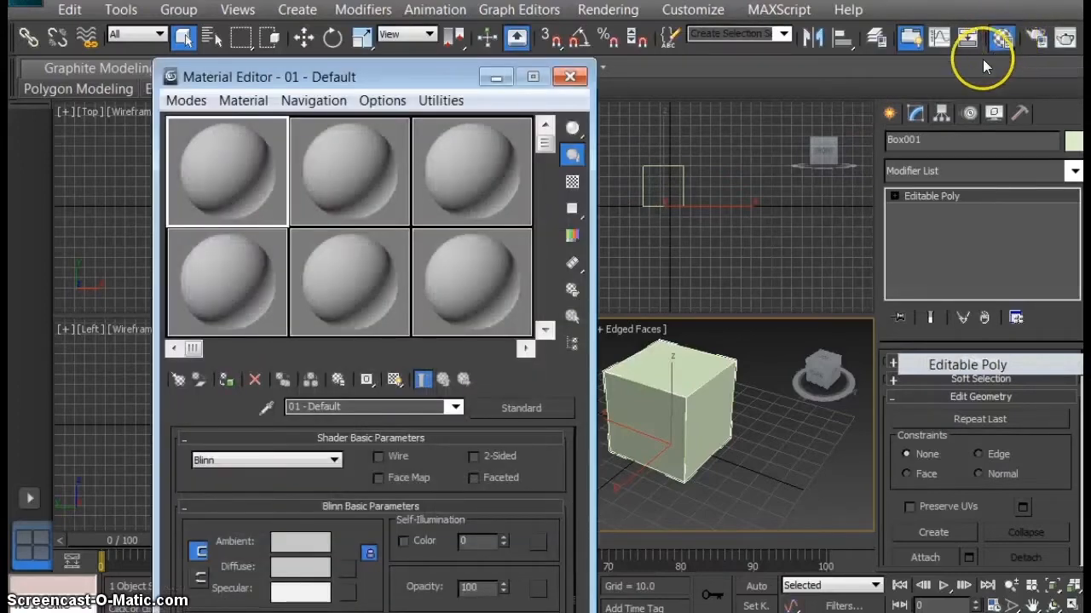
drag(353, 77, 327, 9)
drag(410, 10, 333, 50)
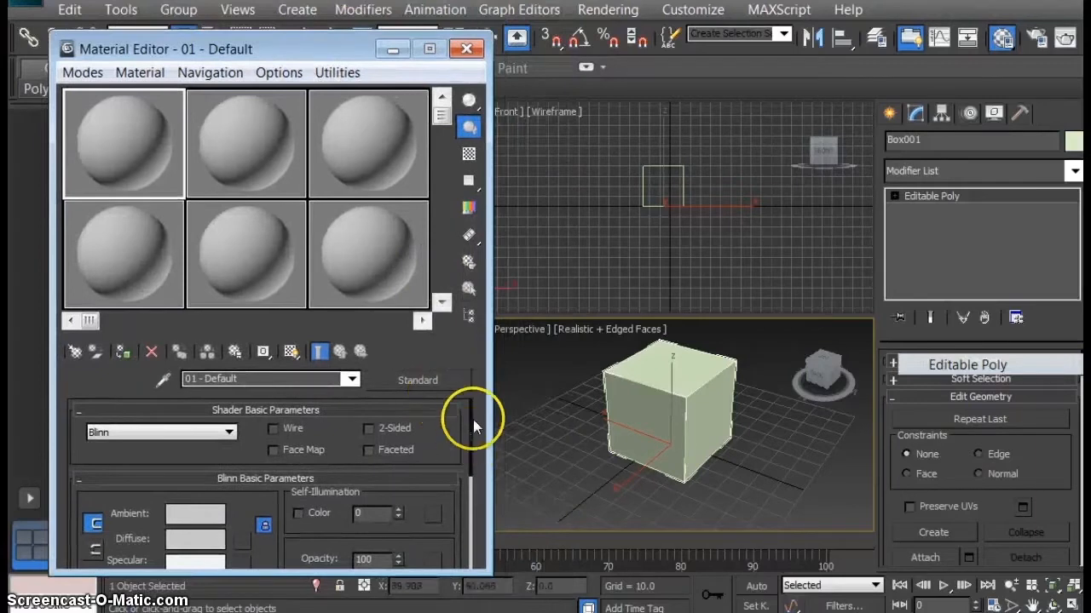
scroll(473, 453, down, 5)
scroll(383, 464, up, 5)
click(297, 478)
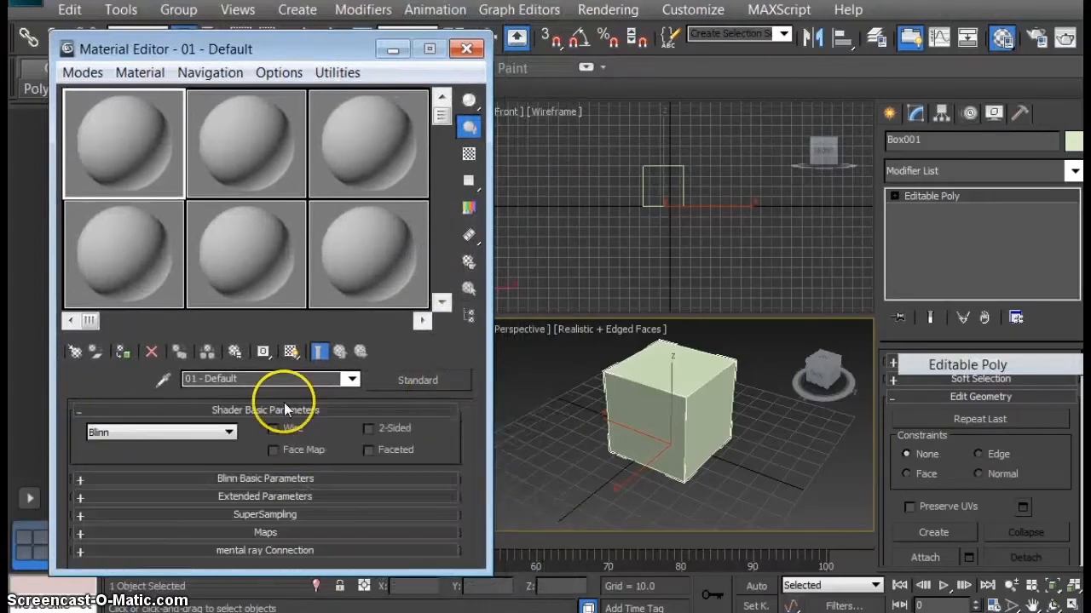
click(209, 411)
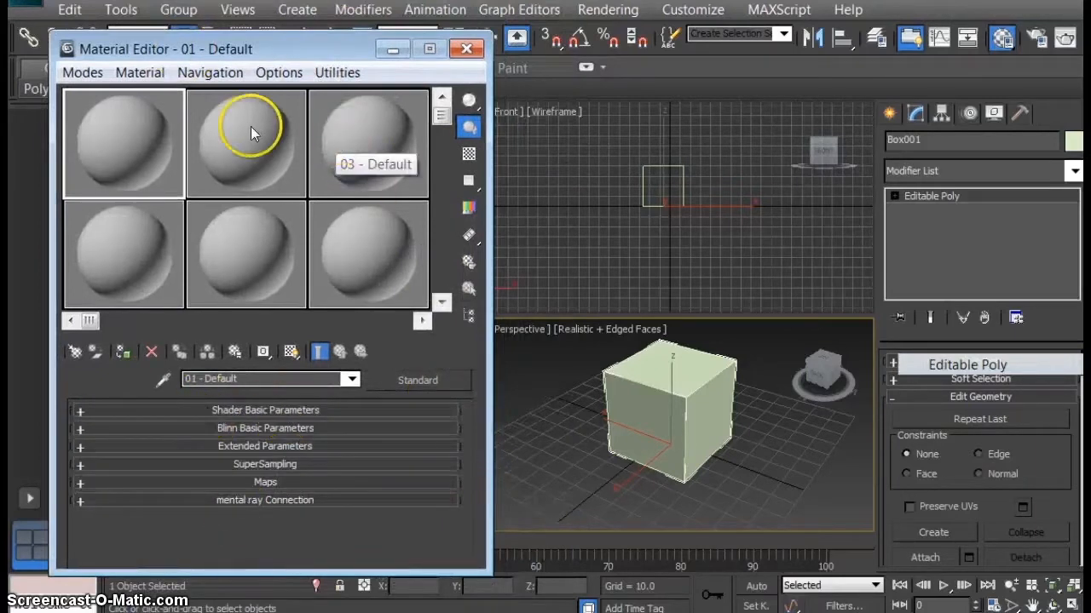
click(85, 73)
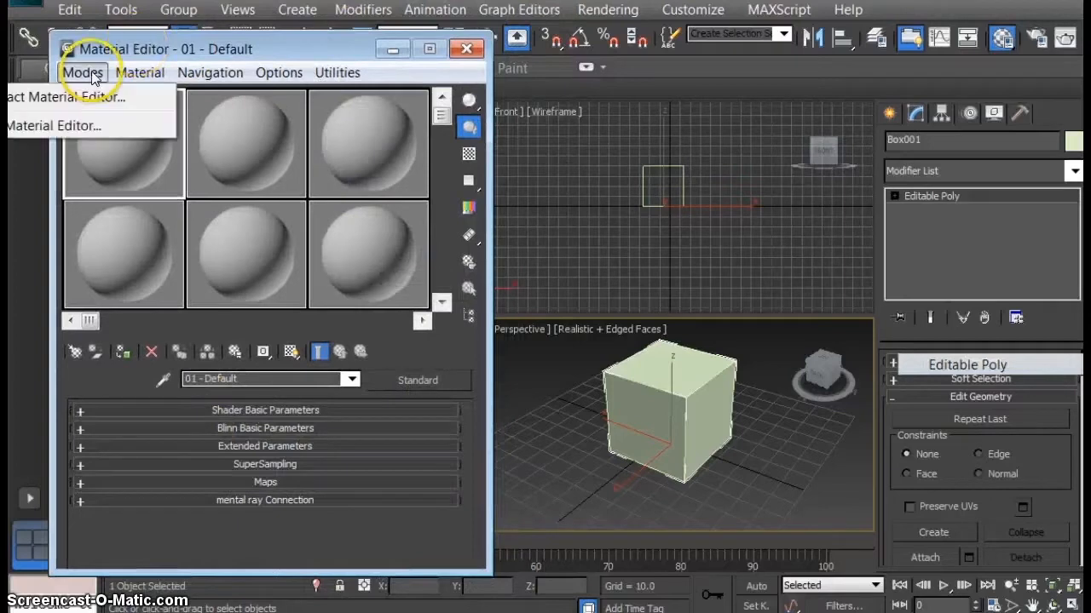
click(53, 126)
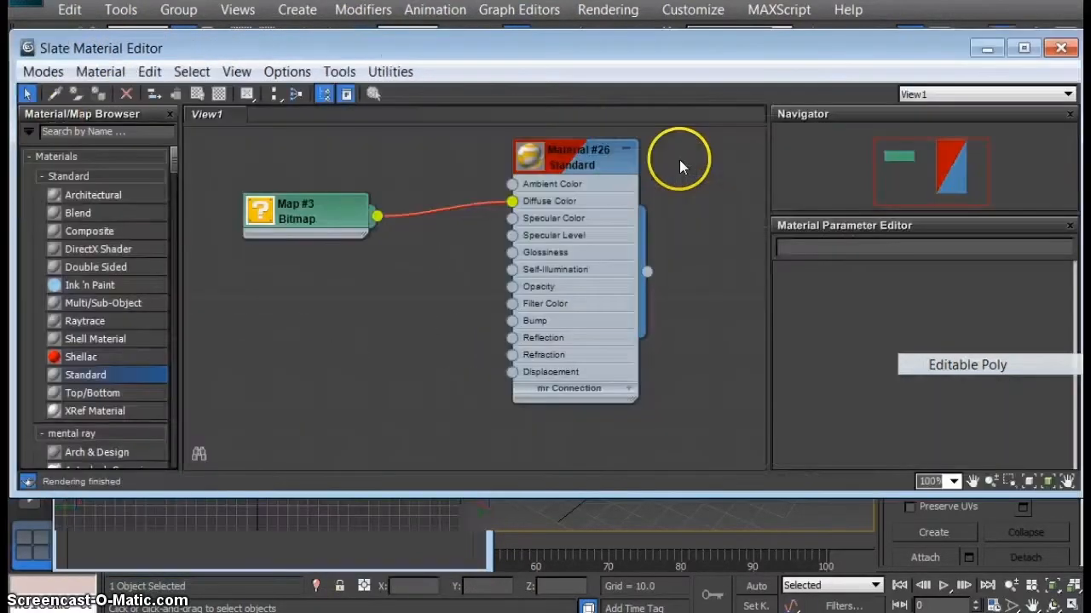
Clear the existing bitmap and material nodes from View1 and narrow the Slate Material Editor window
drag(567, 156, 493, 209)
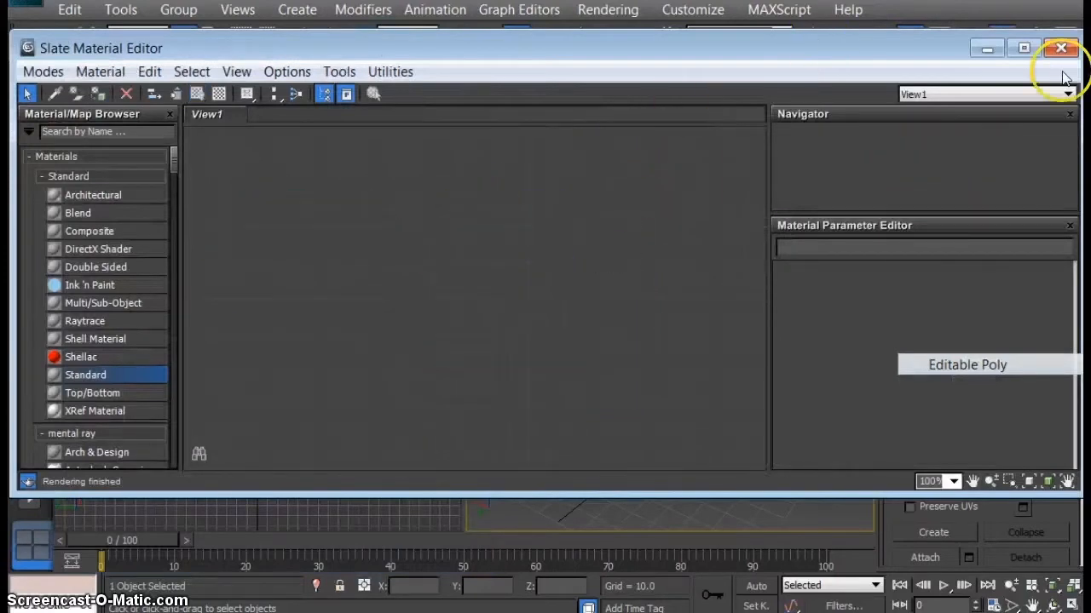
click(1024, 47)
drag(653, 73, 603, 85)
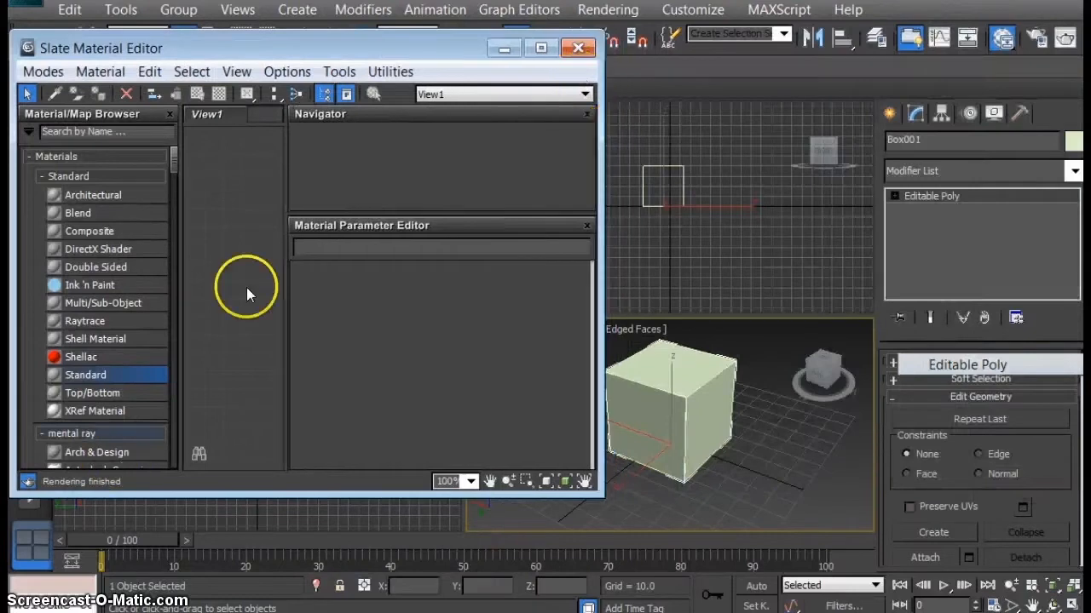
Widen the Slate Material Editor and add a Standard material node to View1
drag(604, 176, 781, 176)
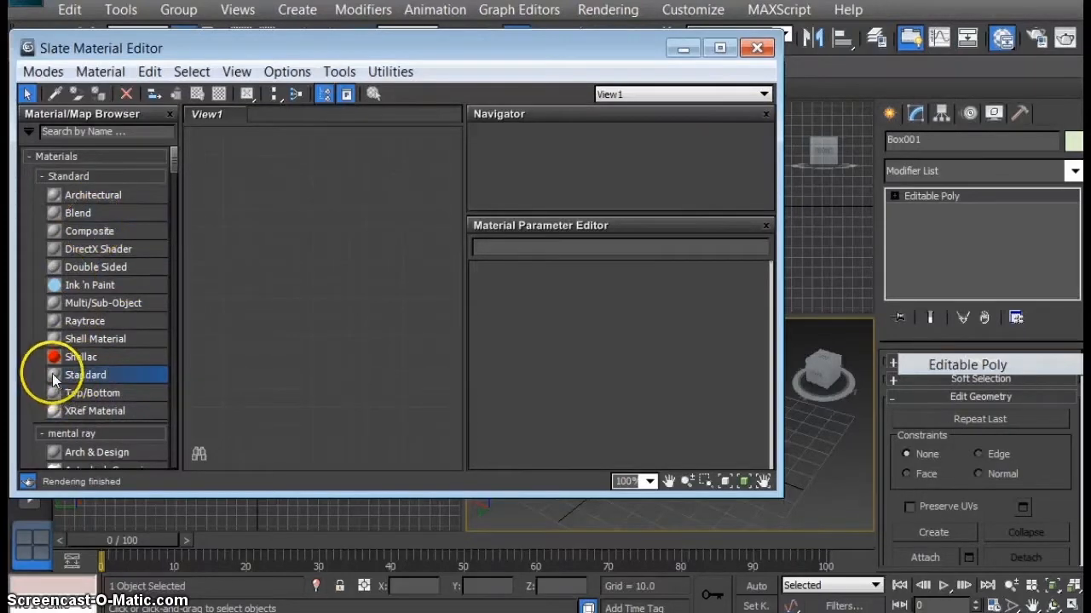
drag(398, 270, 365, 139)
drag(370, 193, 348, 188)
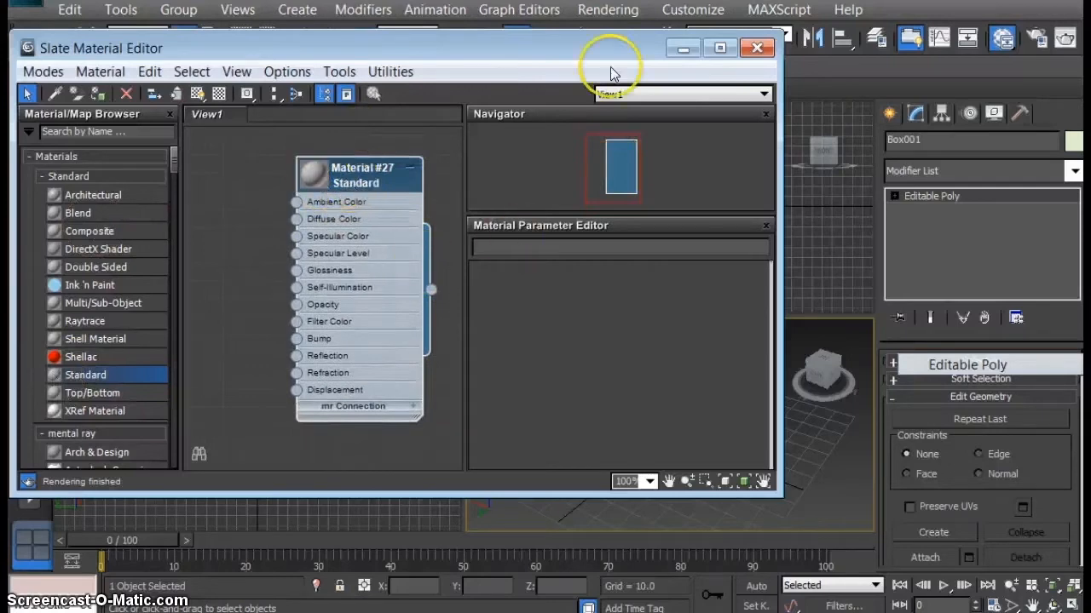
Select the cube in the Perspective view and assign the new Standard material to it
drag(579, 51, 416, 57)
click(695, 417)
key(w)
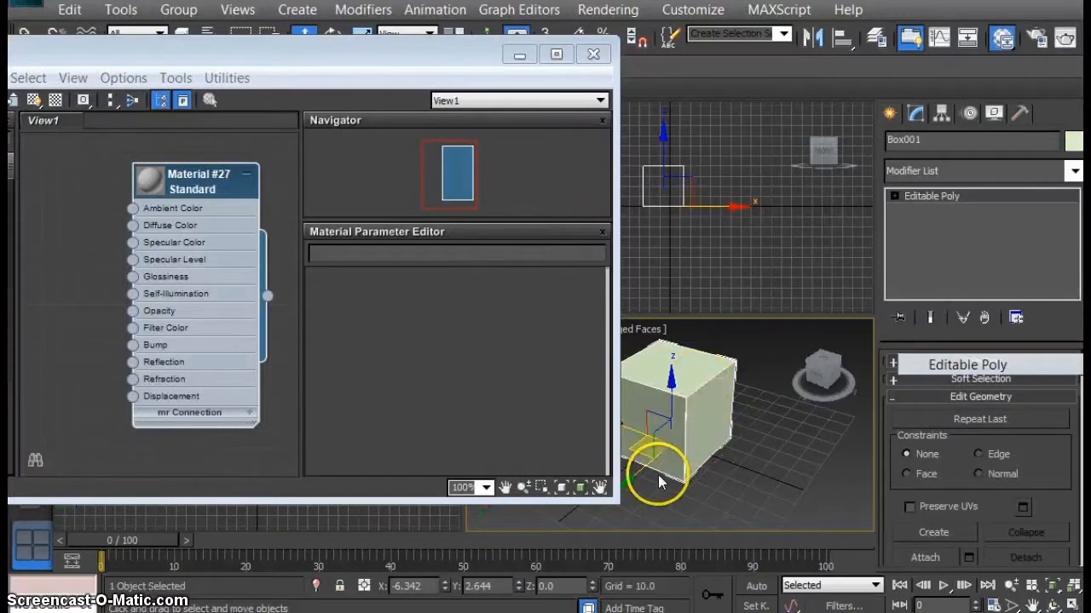
alt+middle_drag(691, 441, 701, 418)
click(186, 189)
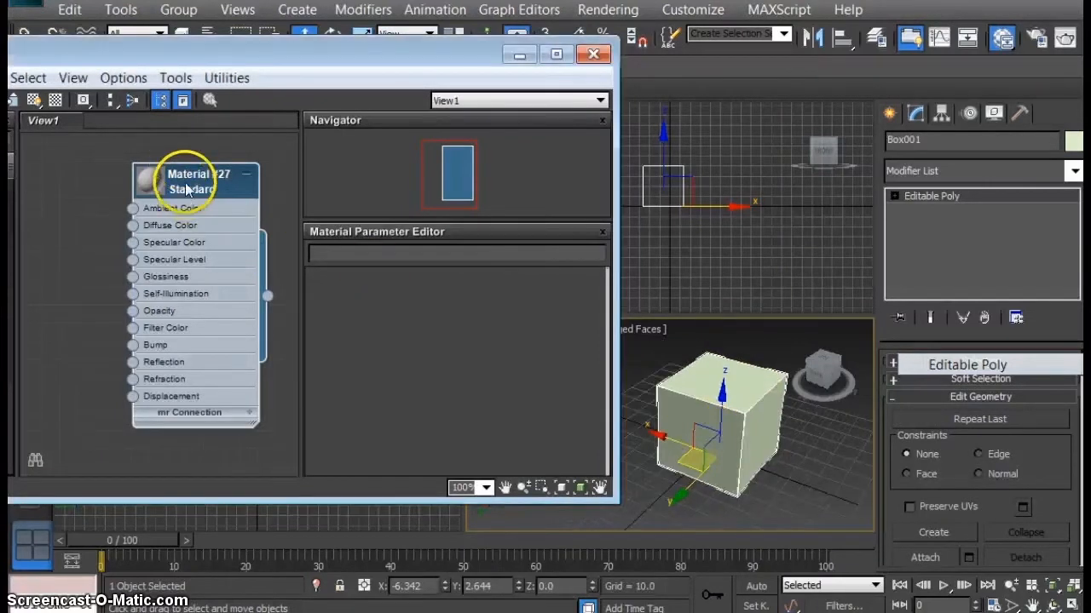
right_click(186, 189)
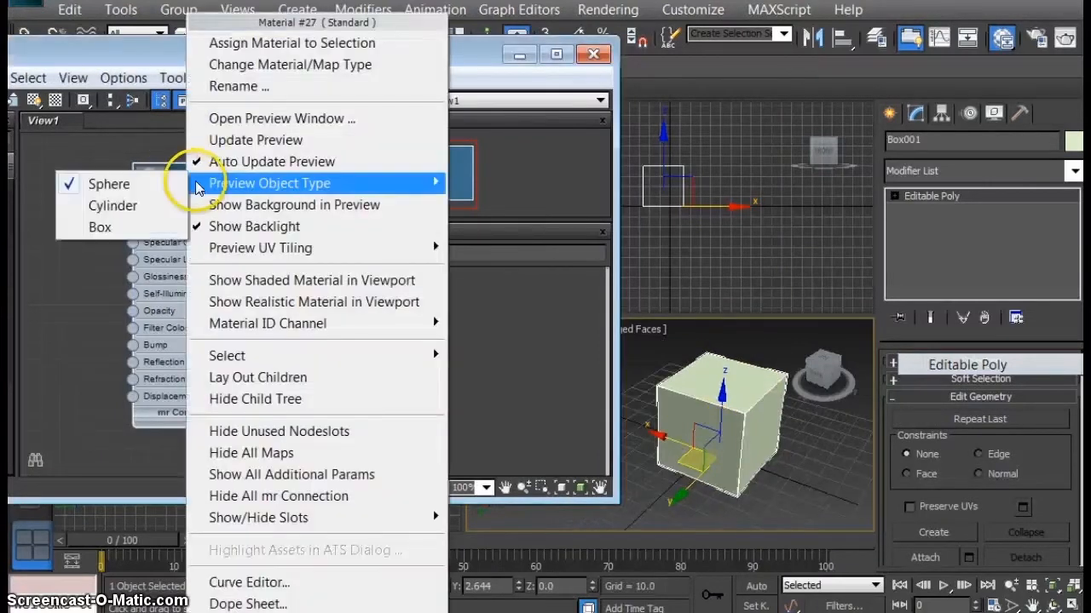
click(317, 43)
drag(318, 48, 409, 80)
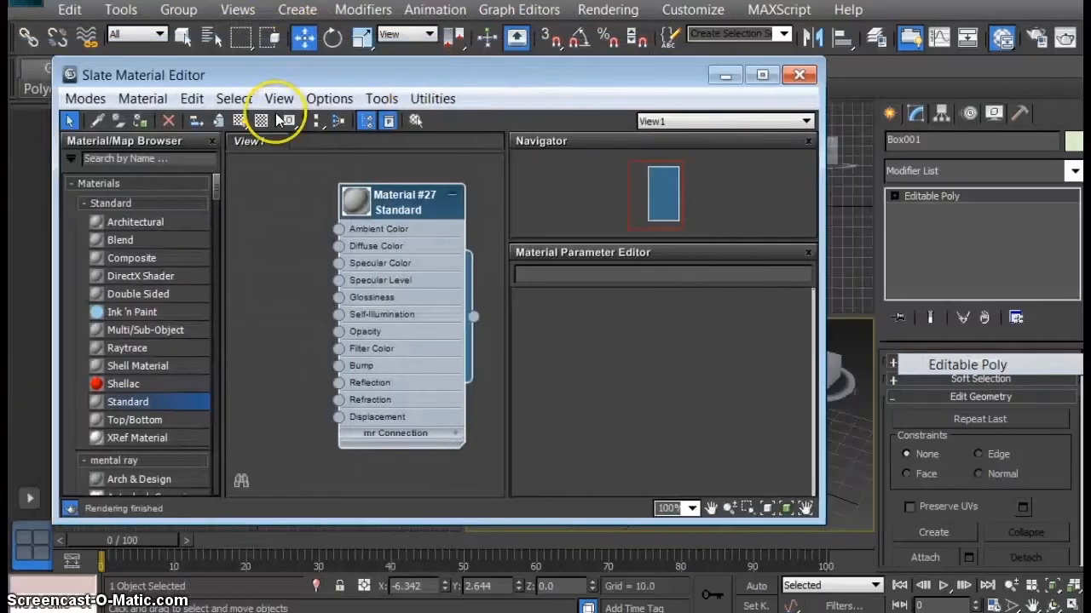
click(140, 122)
Make room beside the material node in View1 and collapse the Standard and mental ray material groups in the browser
drag(441, 212, 495, 211)
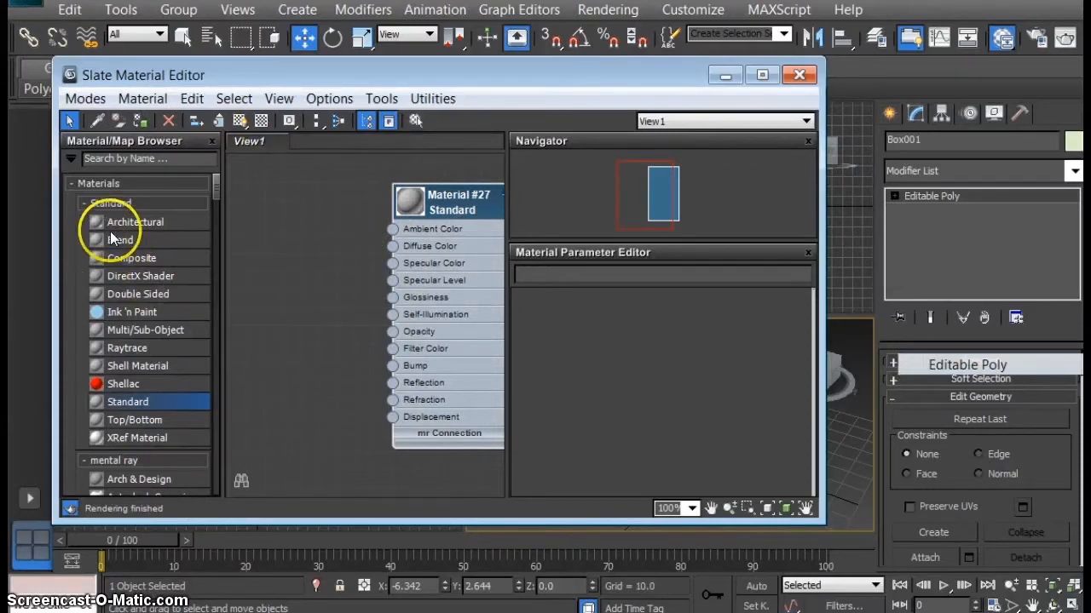
click(84, 203)
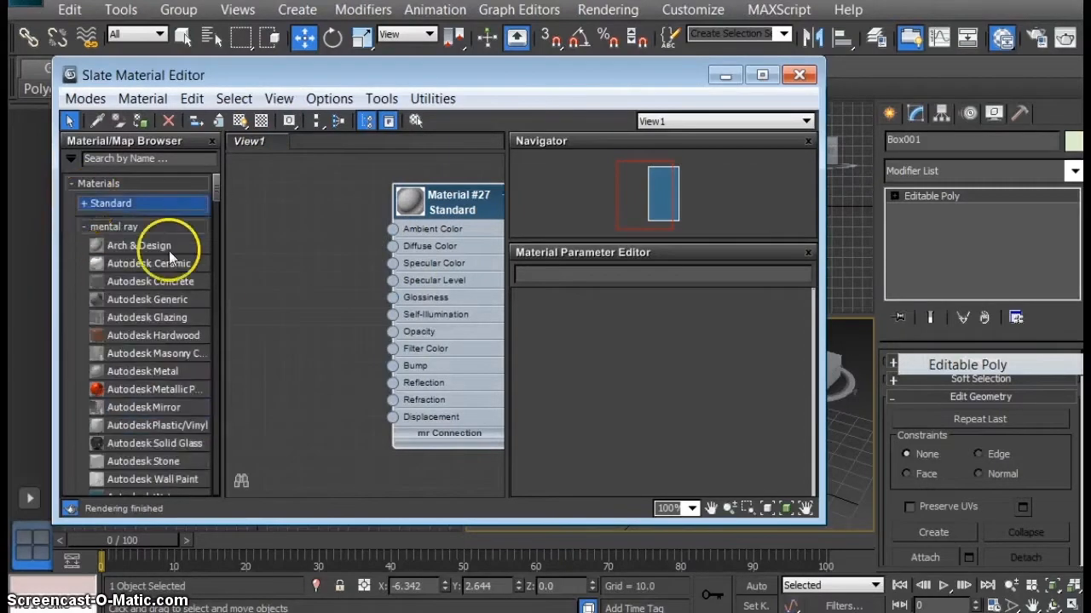
click(83, 227)
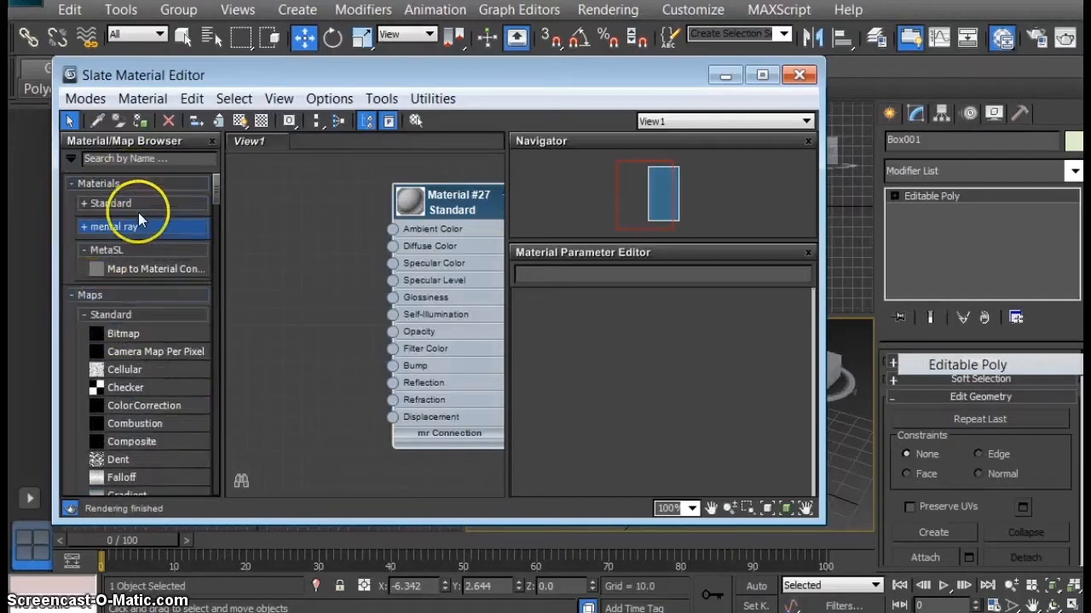
Browse the standard maps and add a Bitmap map to View1 beside the material node
scroll(123, 448, down, 1)
scroll(123, 451, down, 3)
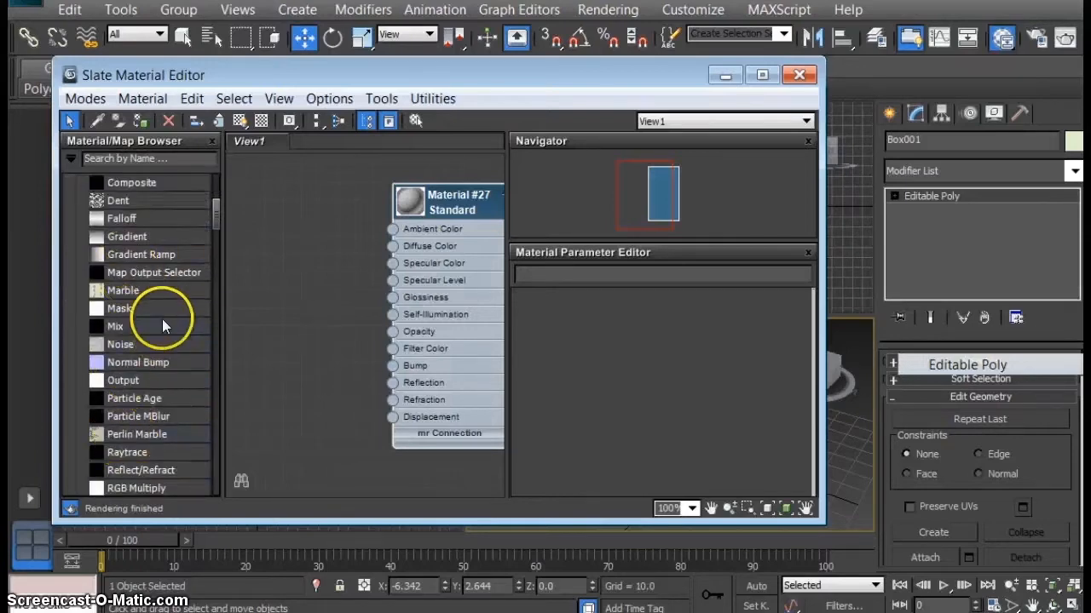
scroll(128, 311, down, 2)
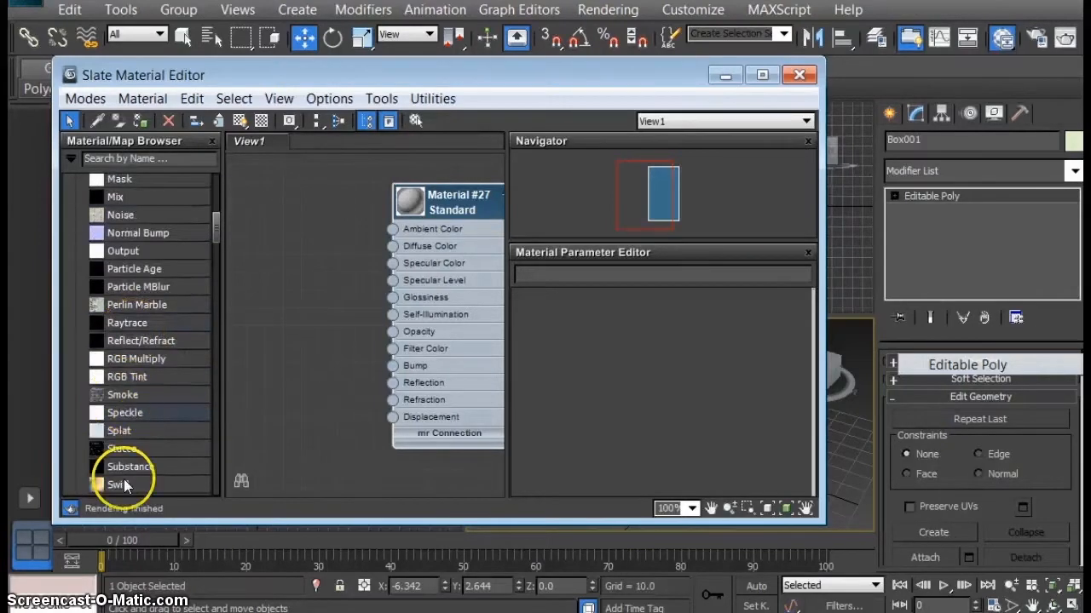
scroll(129, 396, down, 1)
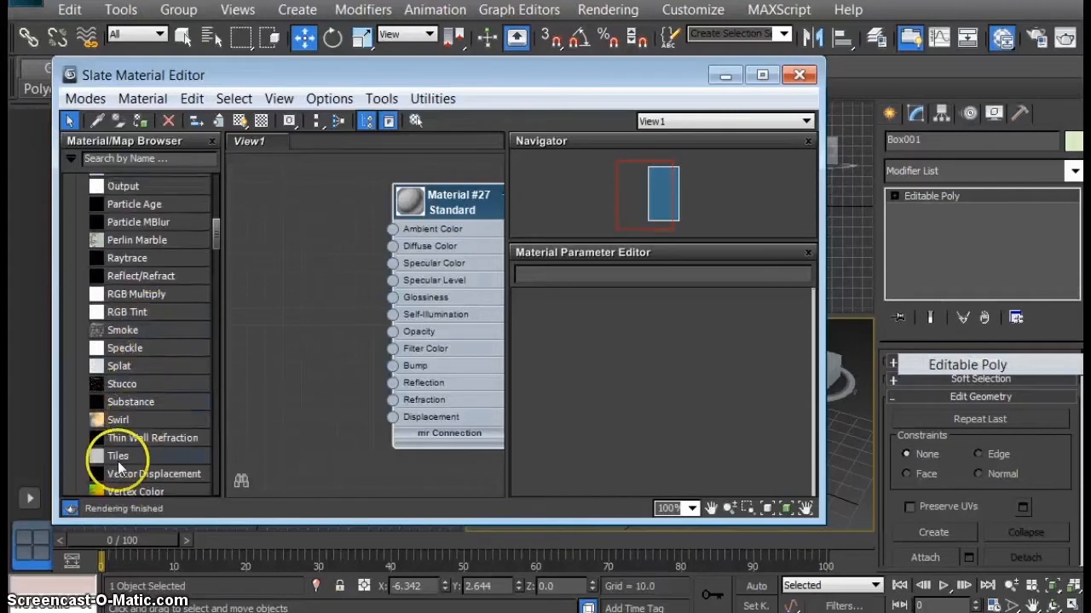
scroll(123, 434, down, 1)
scroll(141, 394, up, 6)
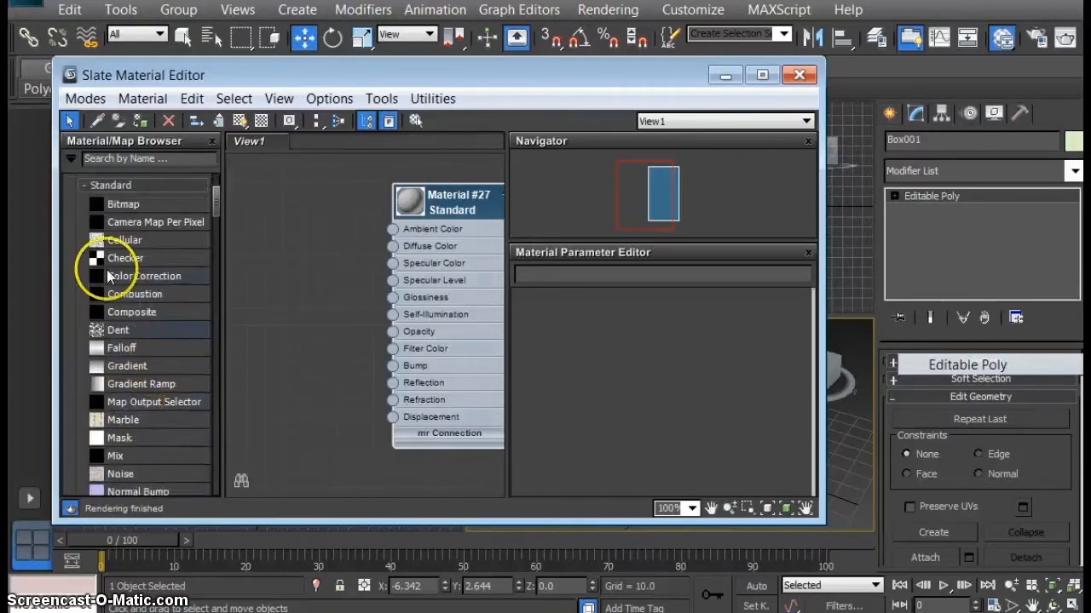
scroll(108, 277, up, 1)
drag(98, 267, 317, 313)
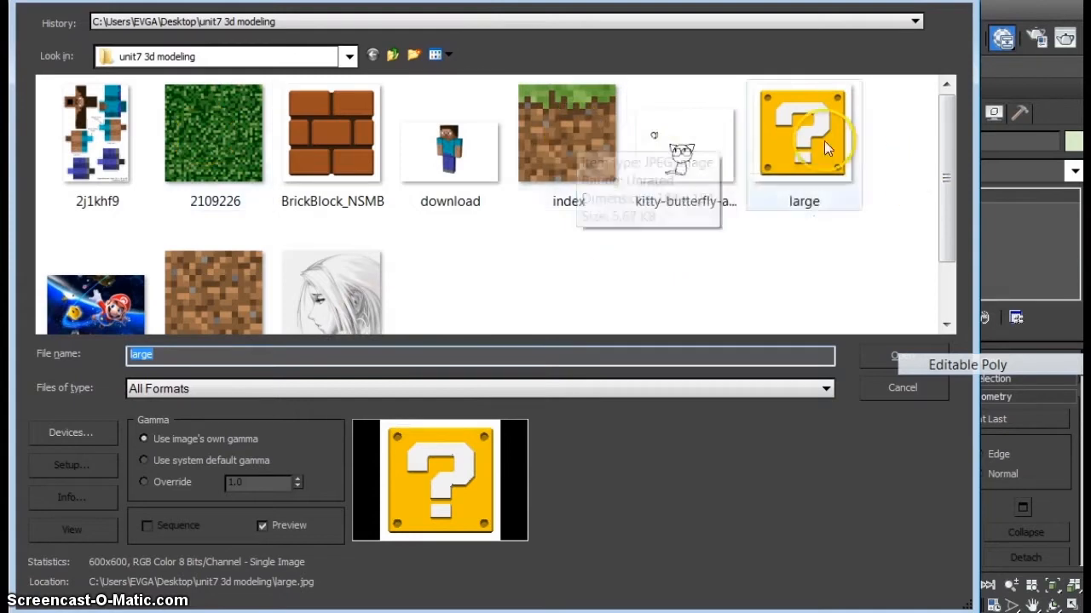
Browse to the "unit7 intro to 3d" folder inside PAAVC on Removable Disk (J:) for the bitmap image
click(349, 55)
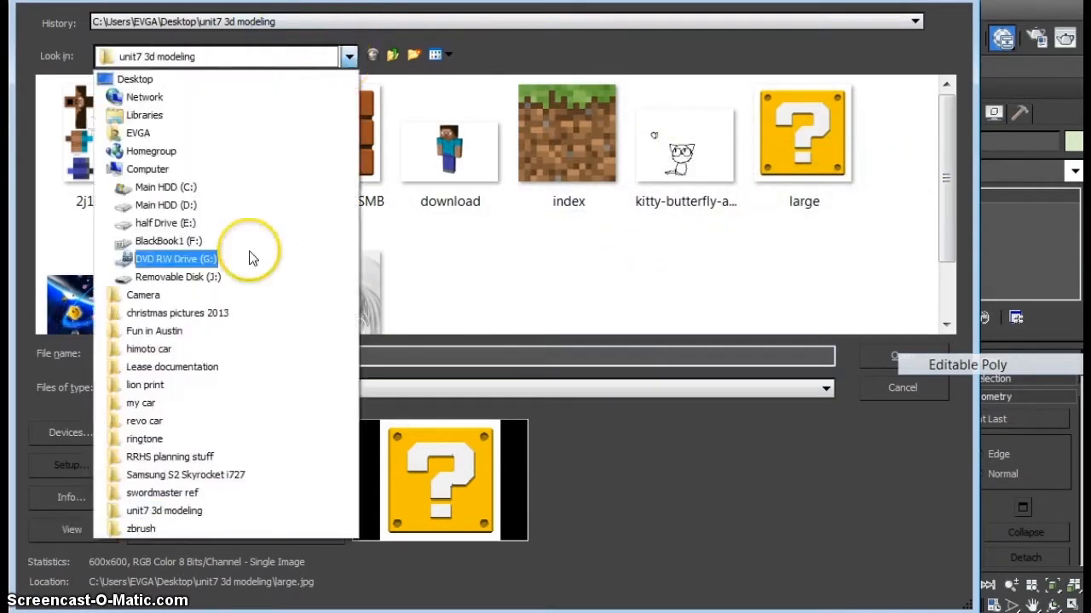
click(258, 255)
double_click(95, 198)
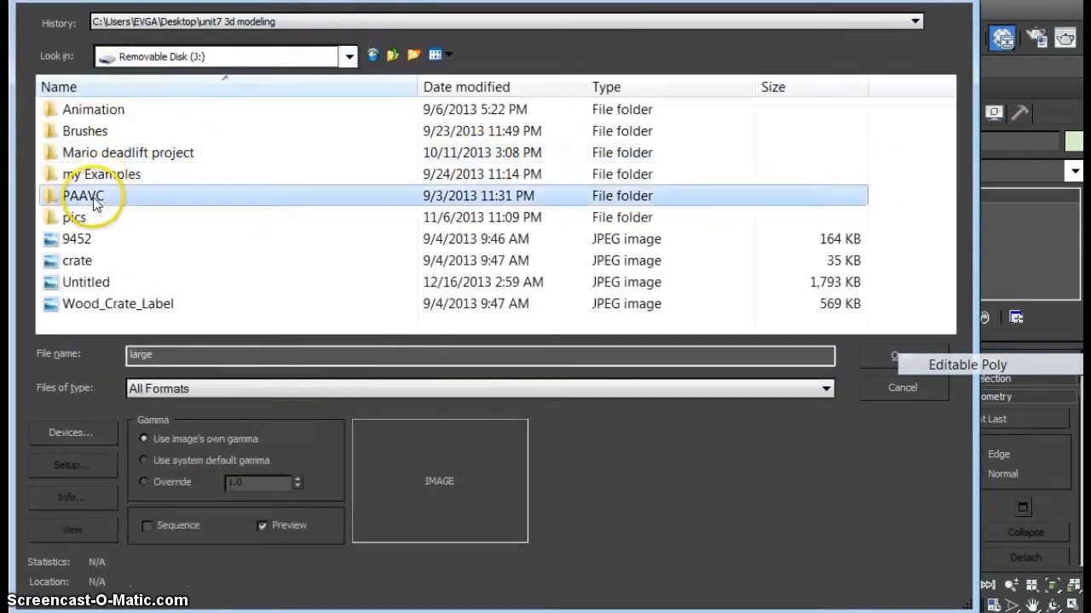
double_click(119, 288)
click(75, 110)
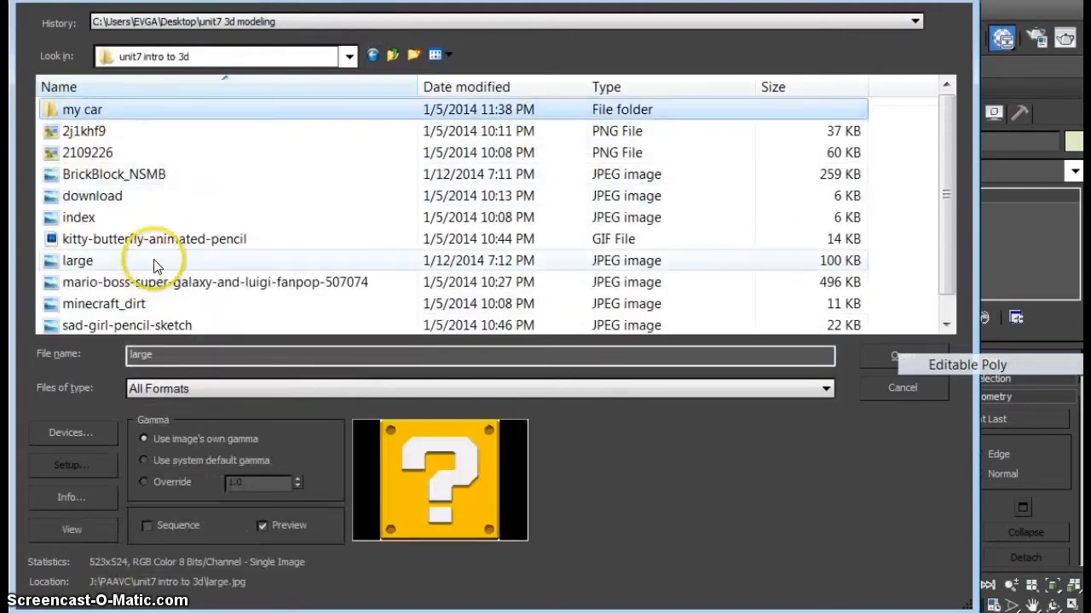
Show the folder's files as large icons and load the question-mark image "large" as the bitmap
click(436, 54)
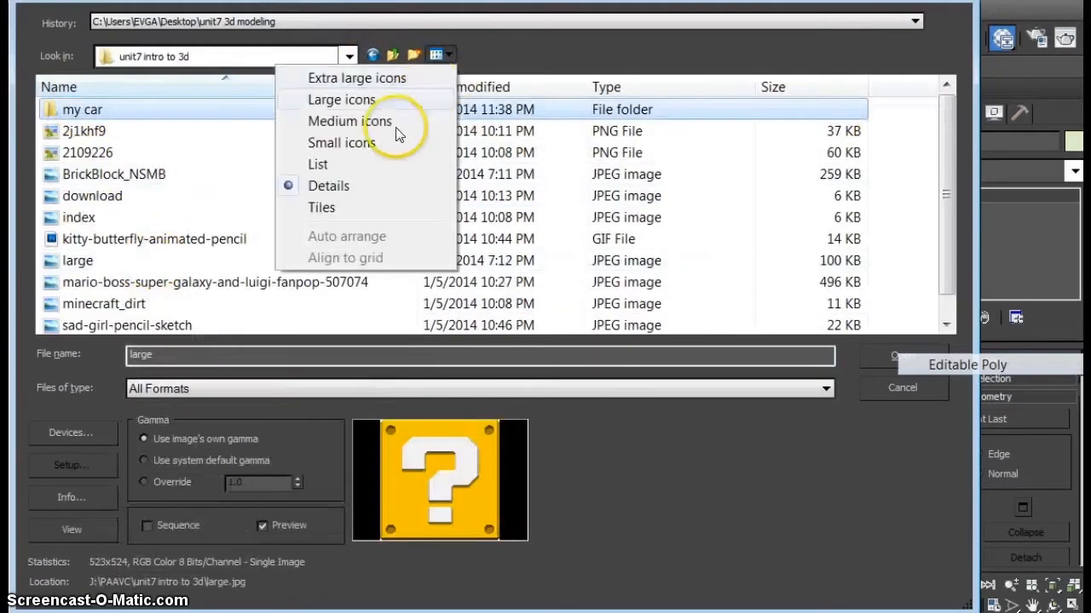
click(392, 80)
click(450, 55)
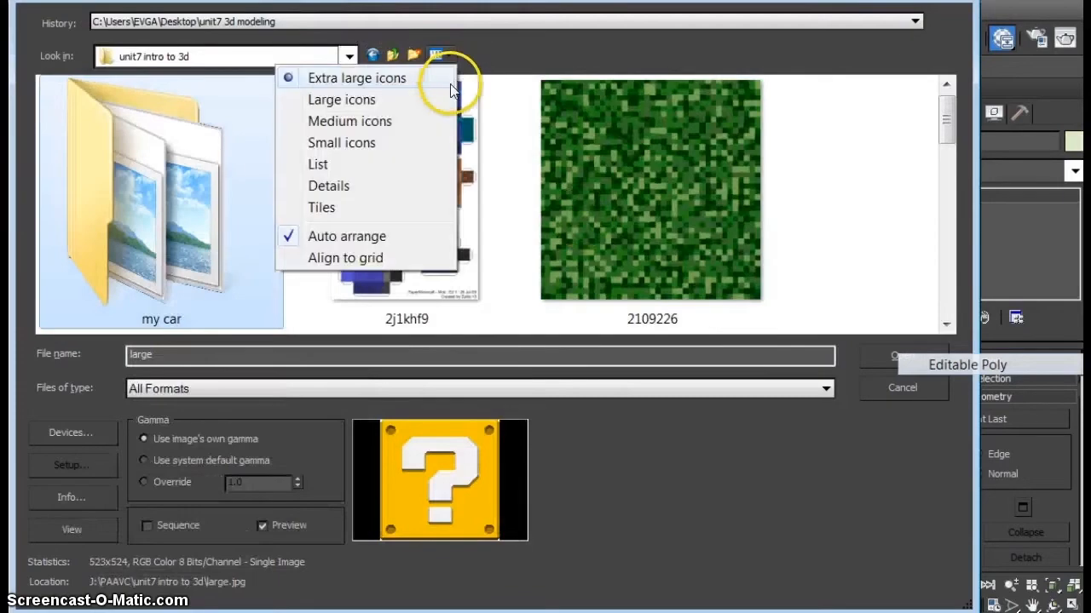
click(451, 97)
scroll(275, 261, down, 2)
click(97, 220)
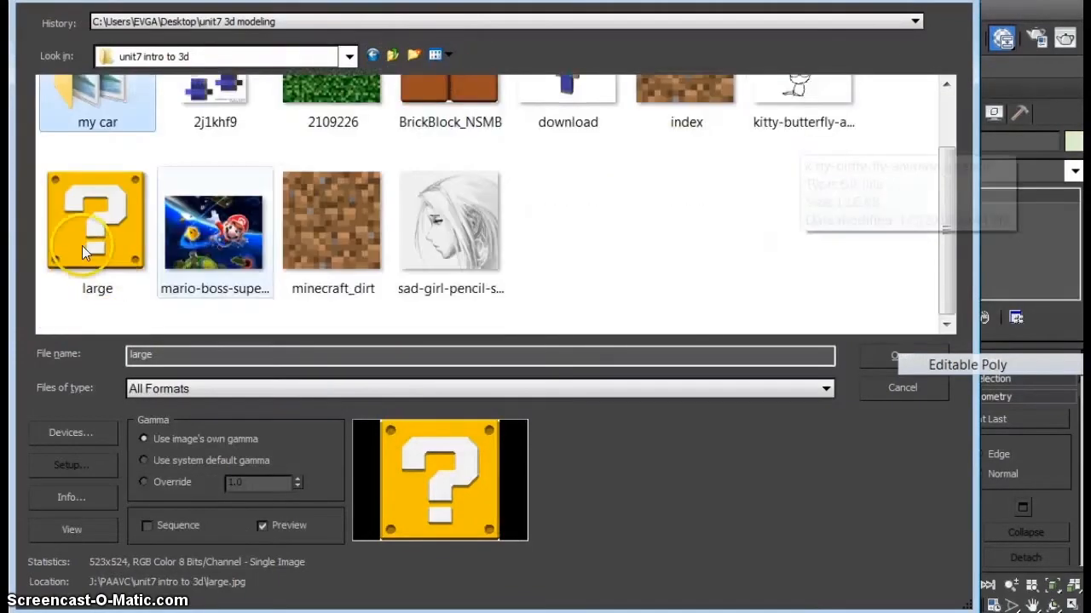
click(901, 356)
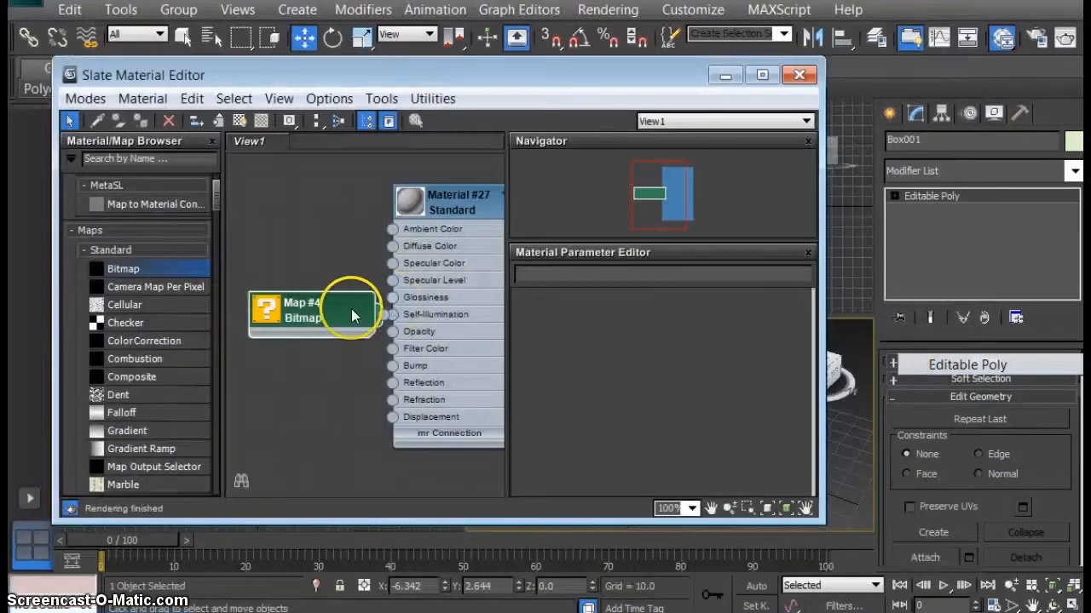
Connect the bitmap map to the Standard material's Diffuse Color slot and arrange the two nodes side by side in View1
drag(354, 315, 303, 226)
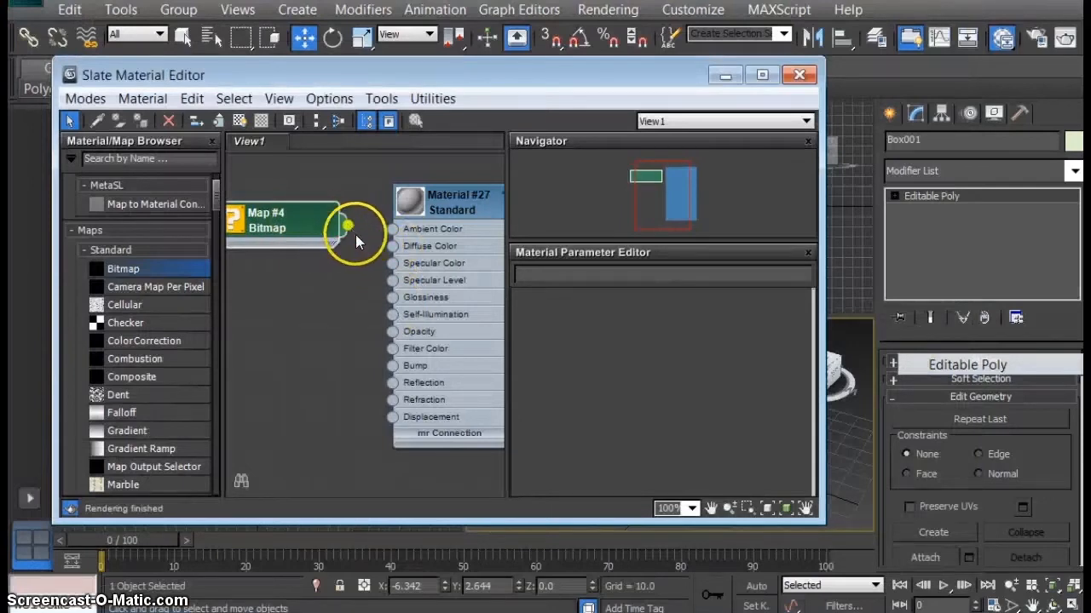
drag(392, 255, 391, 246)
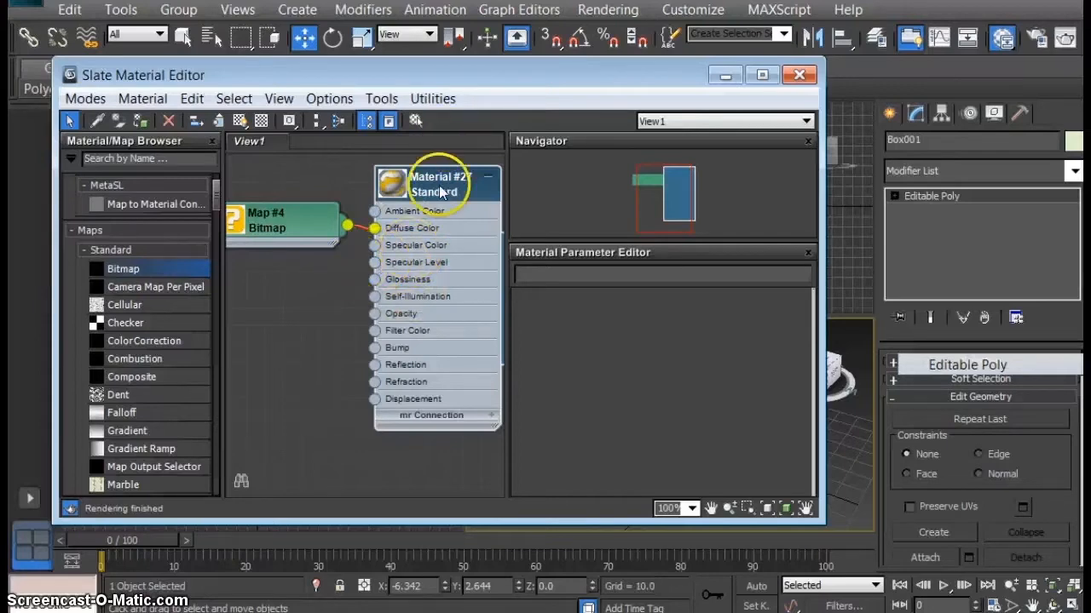
drag(438, 183, 428, 183)
drag(405, 373, 396, 373)
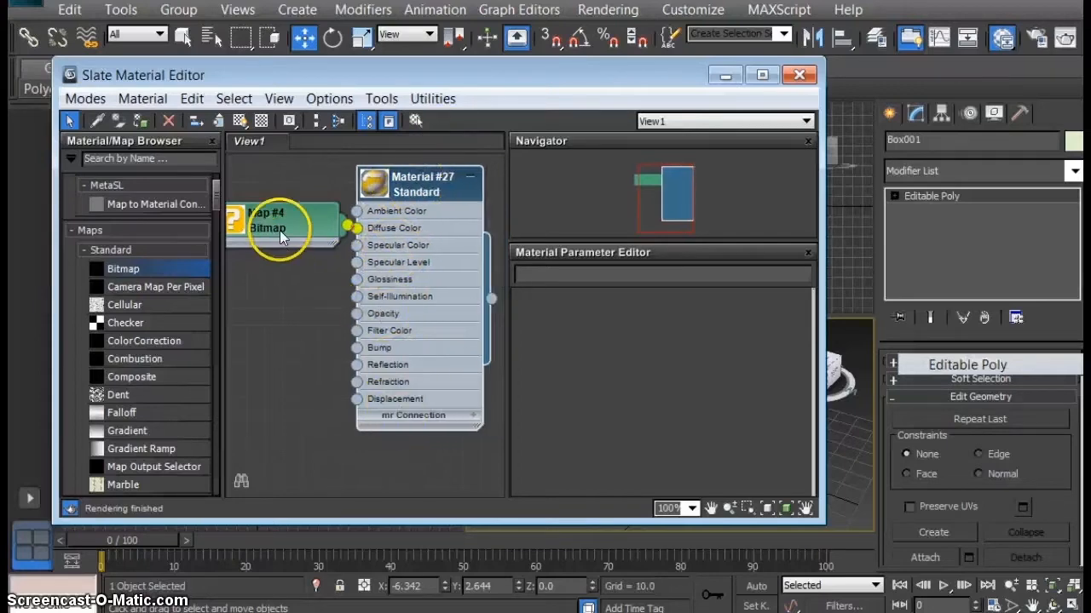
drag(298, 228, 281, 228)
drag(429, 182, 447, 182)
drag(294, 232, 299, 237)
Move the material editor aside to uncover the cube and show the shaded question-mark texture in the viewport
drag(665, 85, 560, 87)
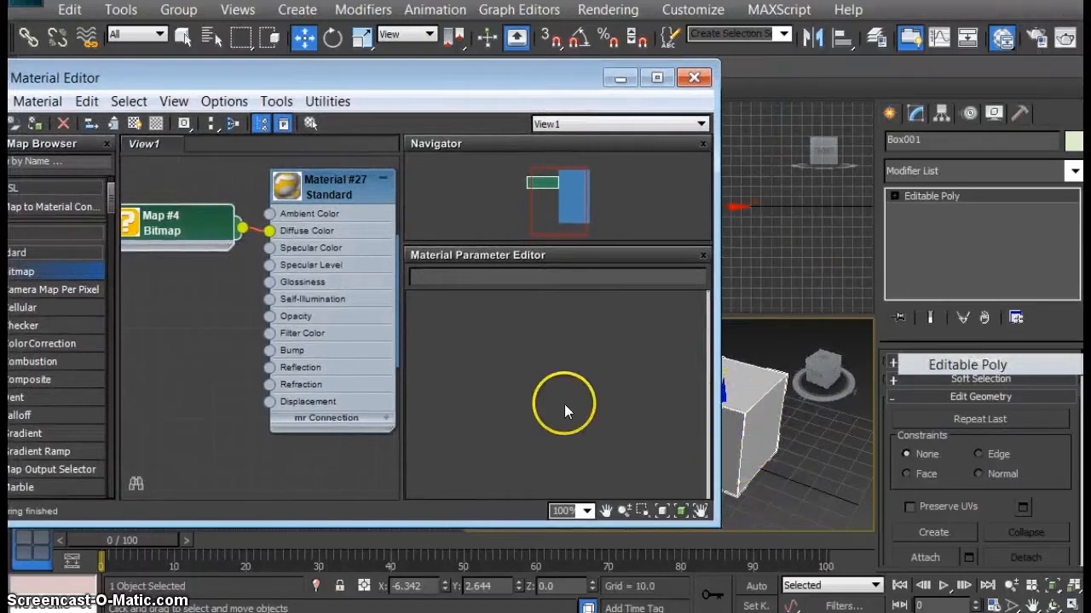
right_click(323, 197)
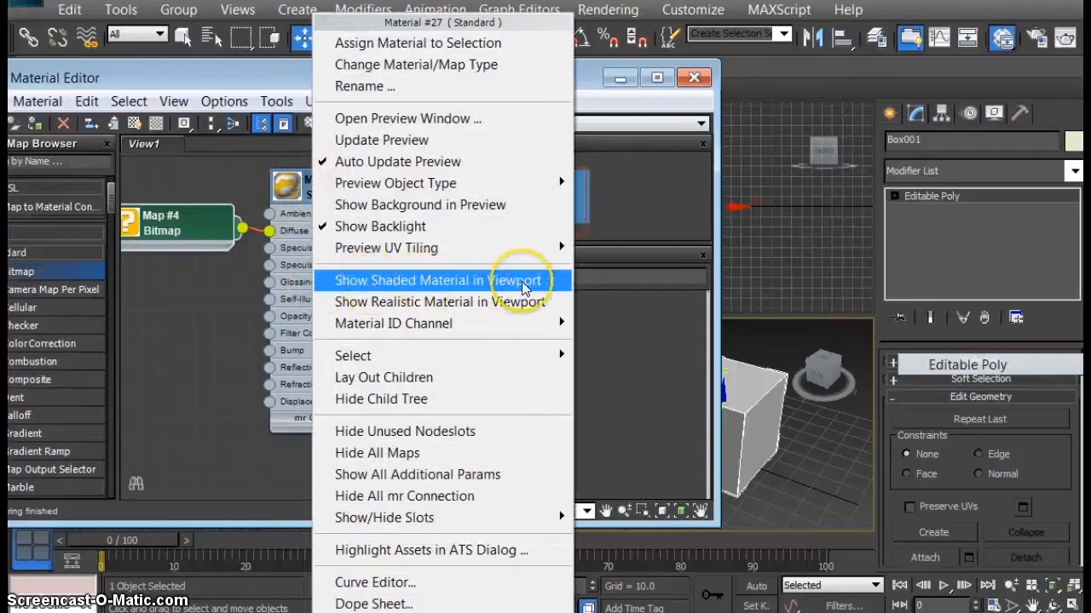
click(137, 136)
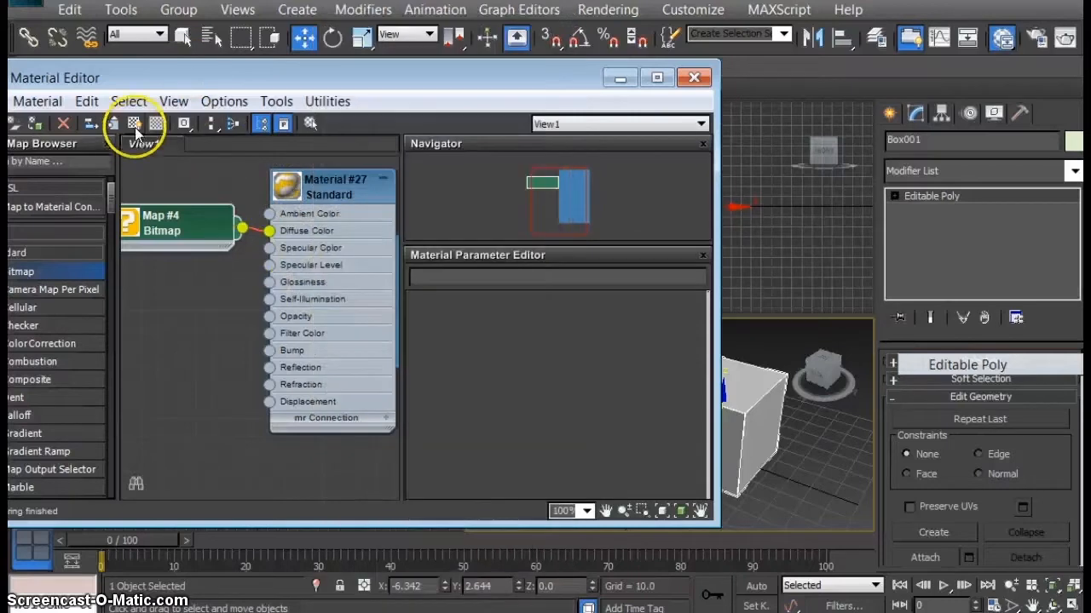
click(134, 124)
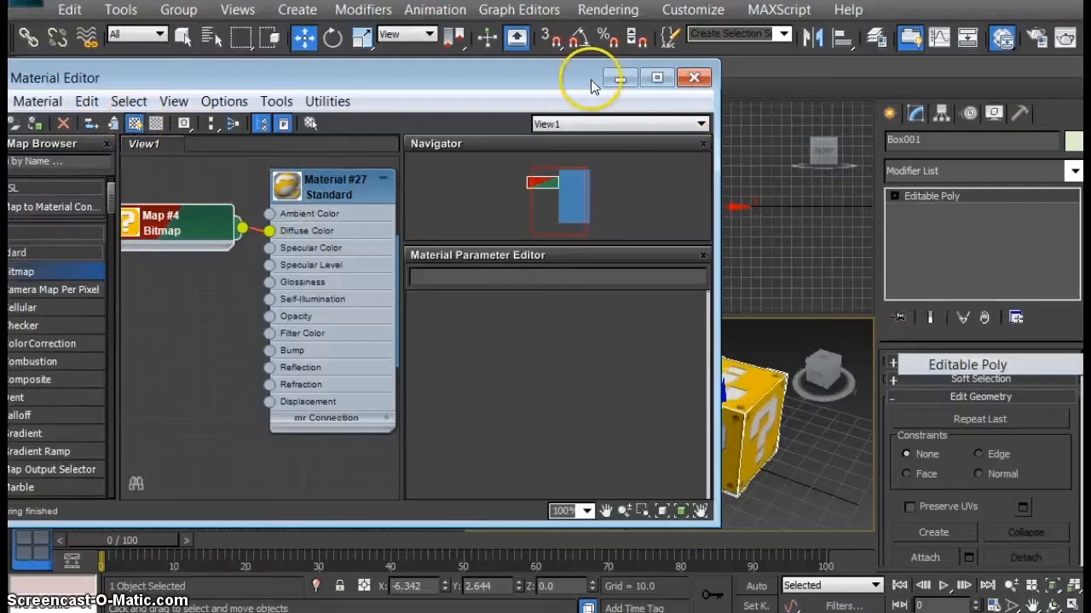
Minimise the material editor and orbit the Perspective view to examine the texture on the cube's faces
click(620, 77)
middle_drag(767, 476, 721, 477)
alt+middle_drag(474, 355, 506, 358)
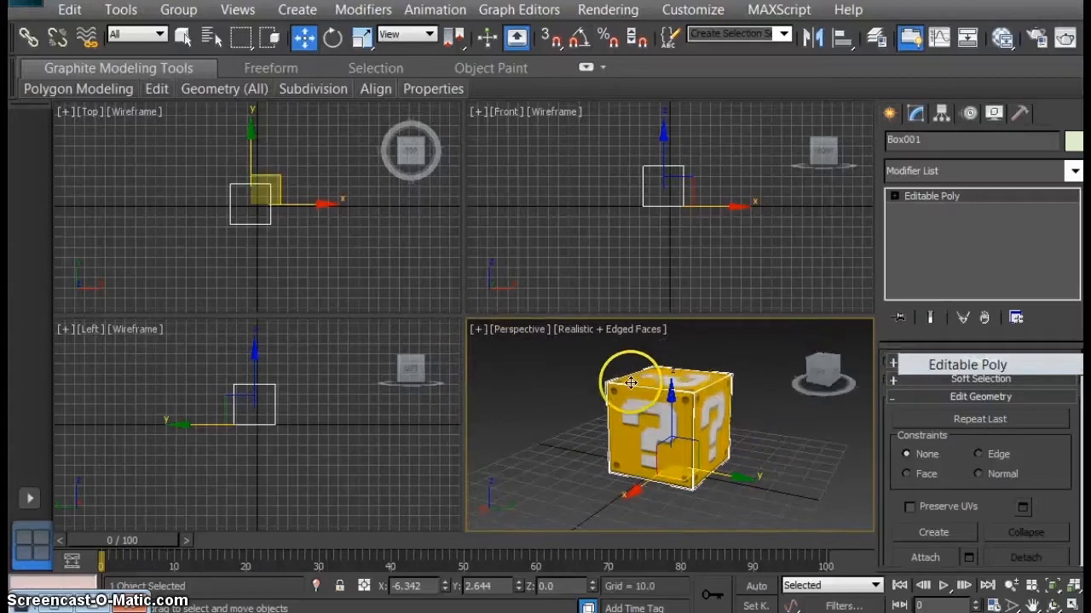
drag(821, 381, 796, 376)
Collapse the cube's Edit Geometry, Subdivision Surface and remaining open Editable Poly rollouts
click(897, 395)
click(901, 414)
click(937, 451)
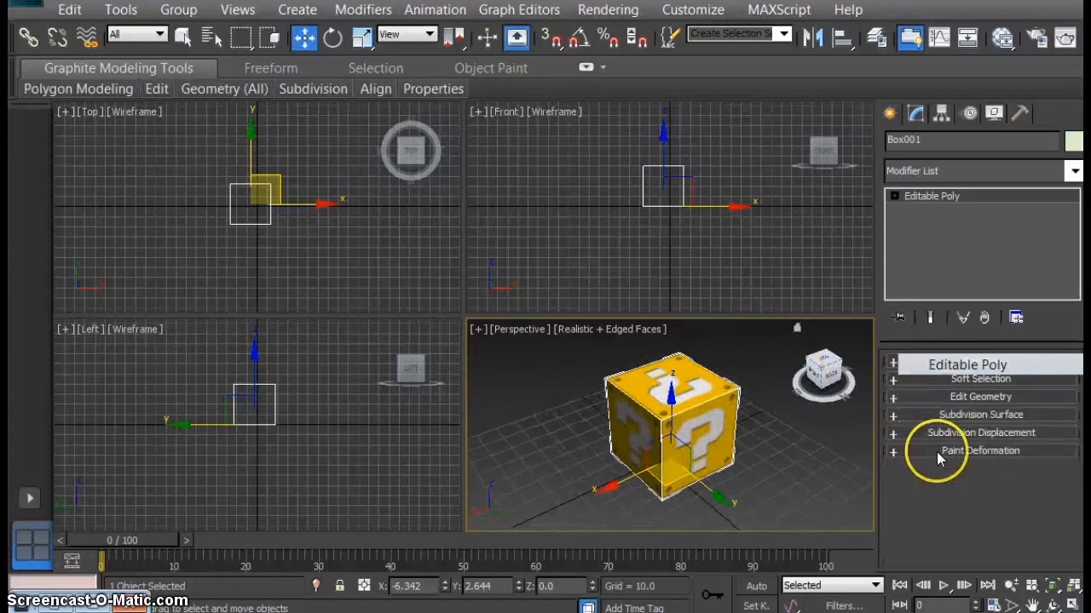
key(ctrl+p)
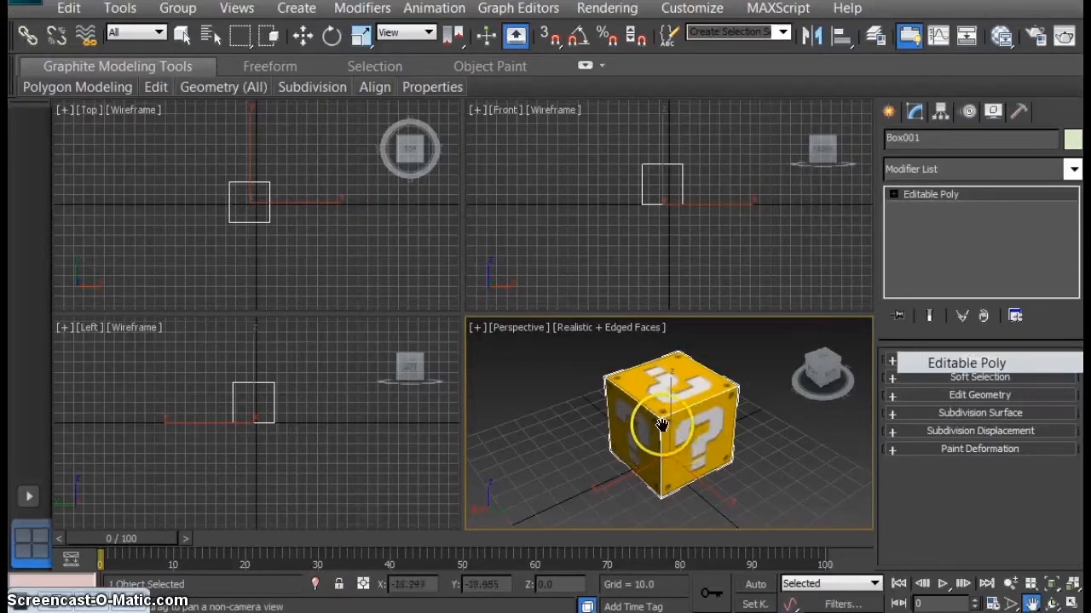
Reopen the Slate Material Editor and enlarge its window to fill the screen
click(1002, 36)
click(452, 95)
drag(465, 74, 467, 49)
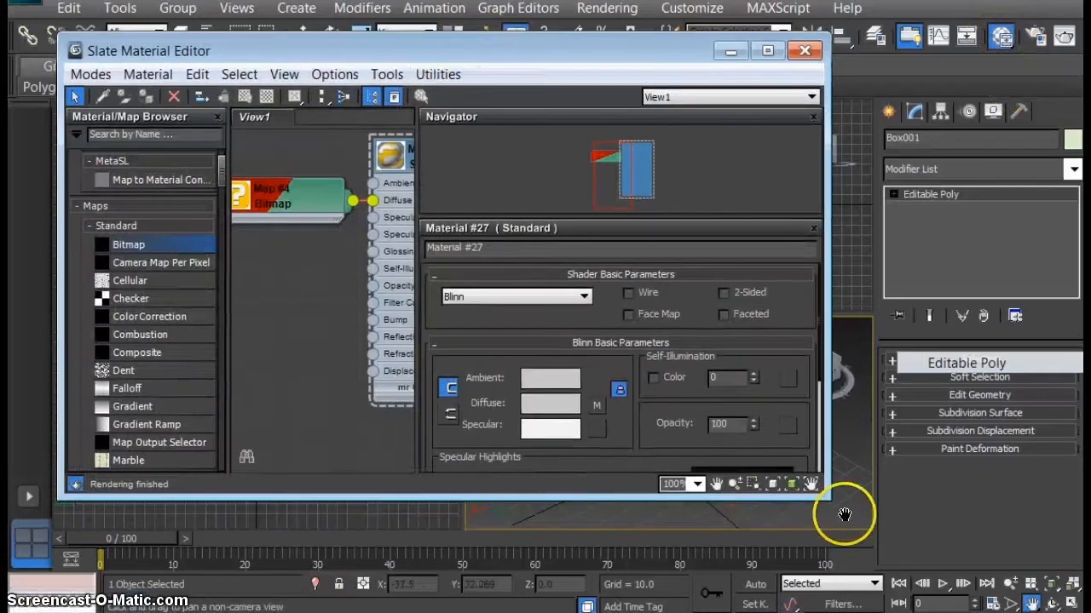
drag(827, 499, 1027, 564)
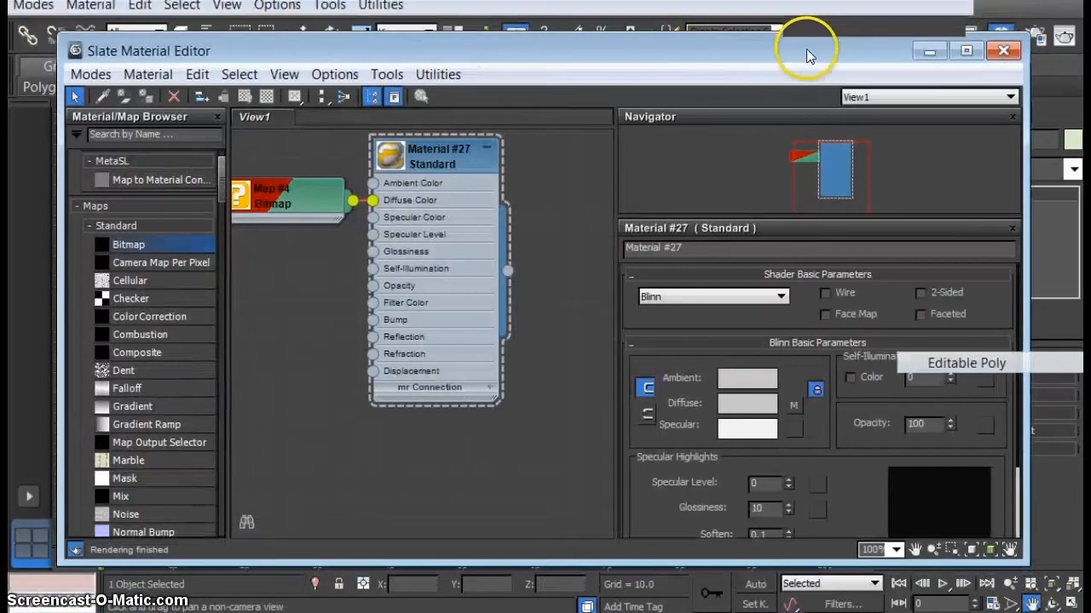
double_click(808, 56)
Name the Standard material "question texture"
scroll(523, 307, down, 4)
mouse_move(503, 245)
middle_down()
mouse_move(523, 305)
mouse_move(489, 230)
middle_up()
scroll(456, 161, down, 1)
middle_drag(466, 118, 462, 166)
drag(811, 182, 759, 178)
click(575, 186)
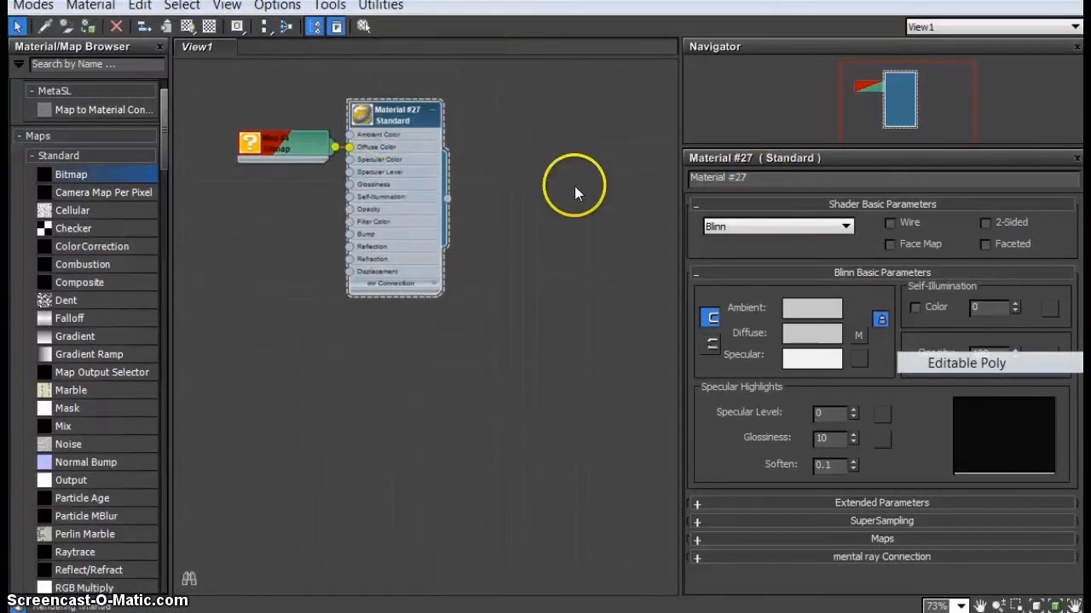
click(716, 176)
text(question texture)
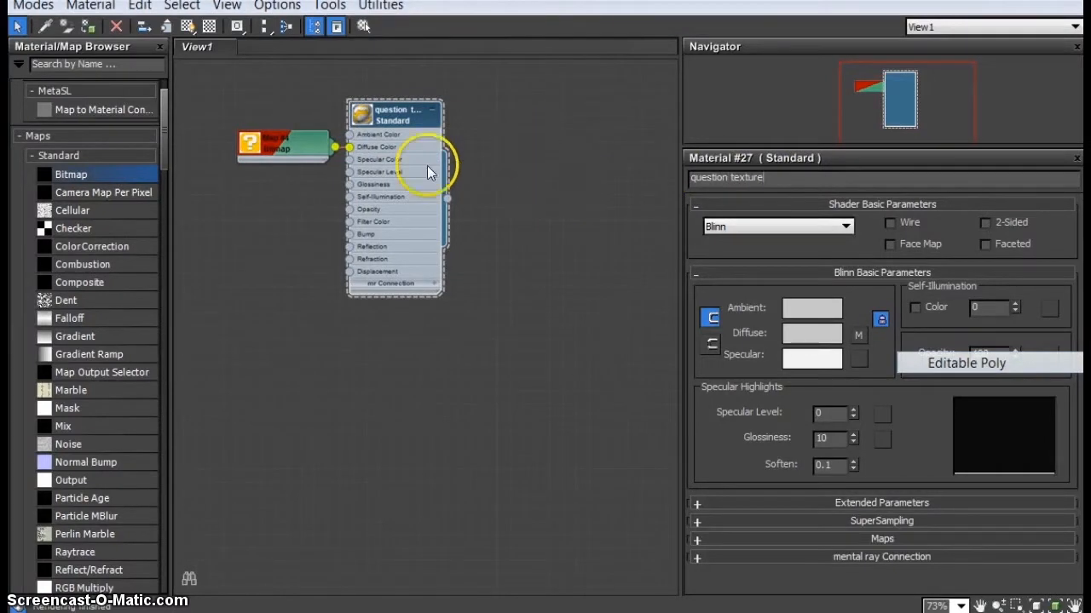
click(511, 138)
Collapse the material node's slots and align the node with the bitmap node beside it
click(432, 110)
drag(404, 110, 428, 142)
double_click(377, 145)
double_click(394, 183)
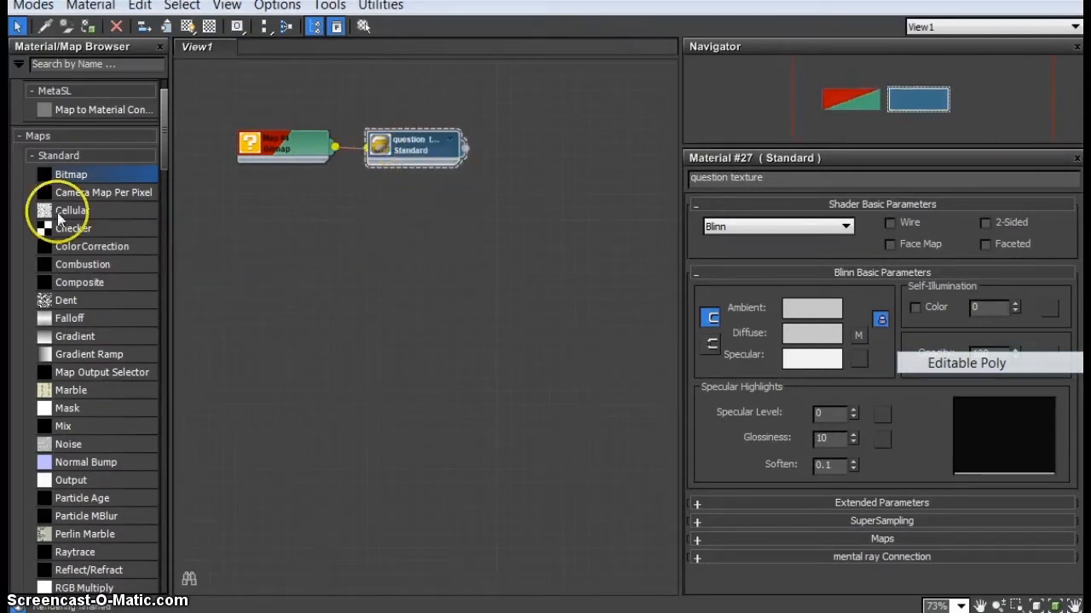
Rename the material as "grass texture"
click(256, 147)
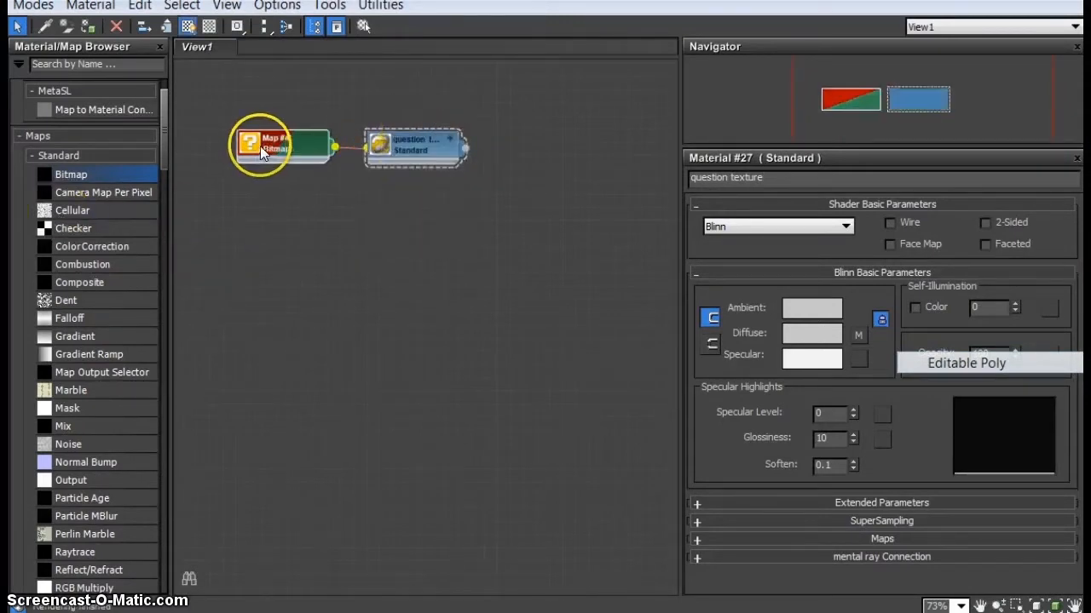
drag(725, 177, 662, 190)
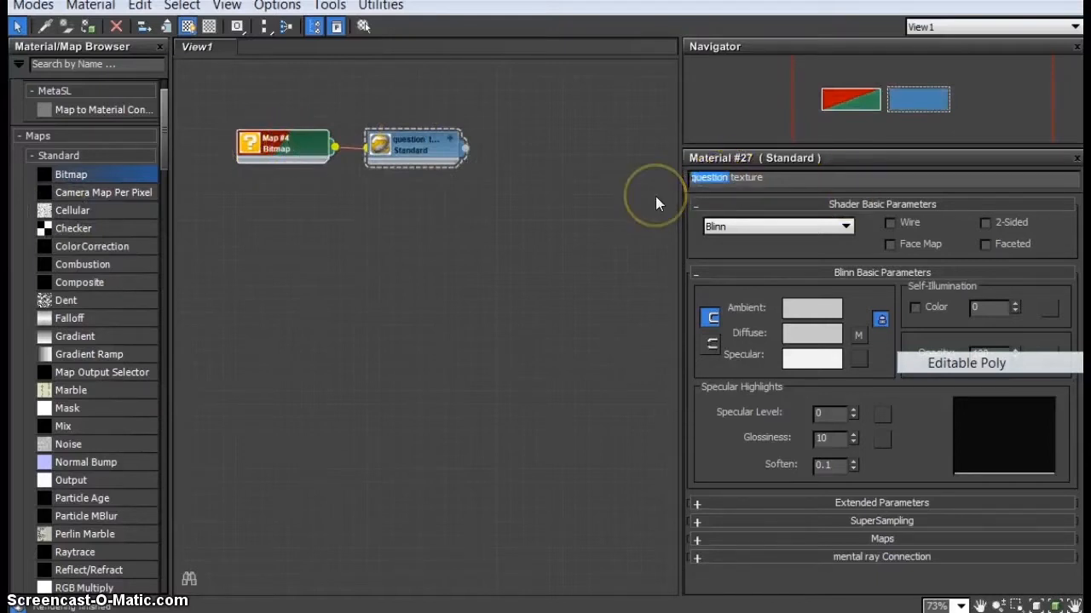
text(grass)
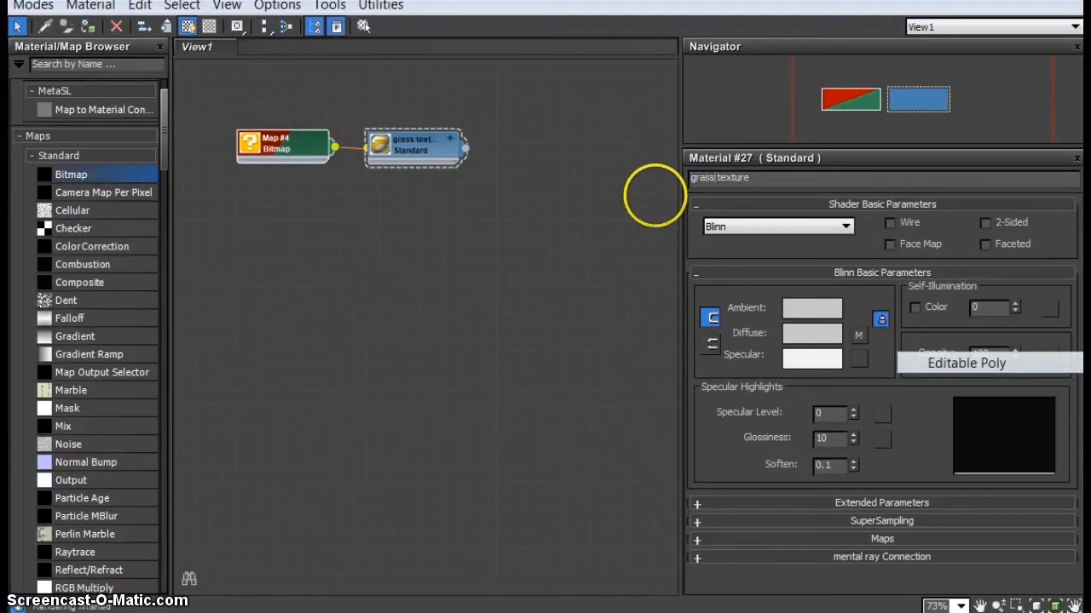
Replace the bitmap node's image with the green grass file 2109226 from the "unit7 intro to 3d" folder
double_click(279, 149)
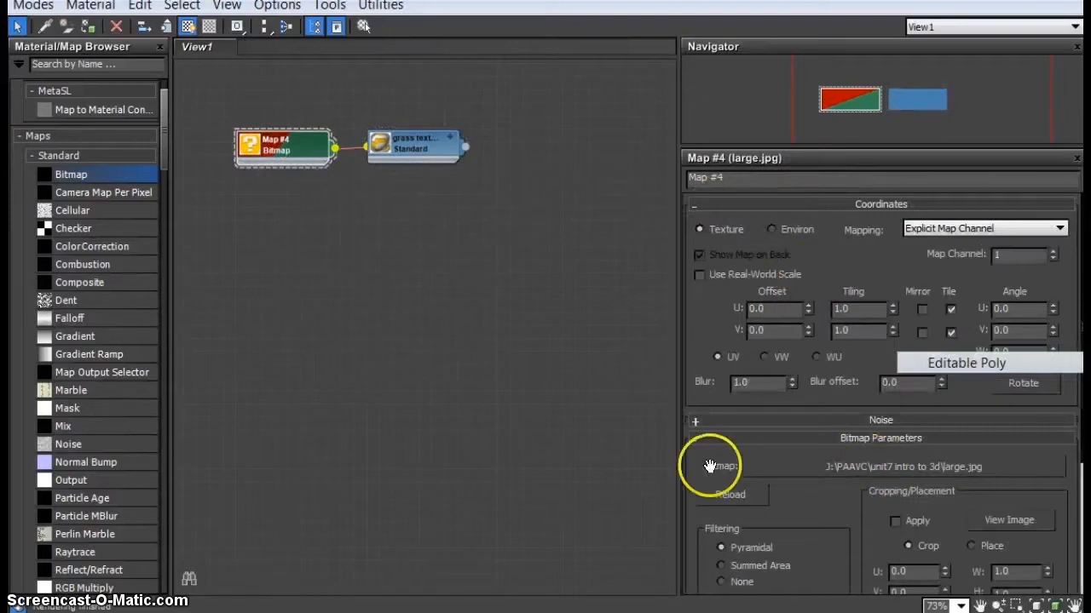
click(921, 467)
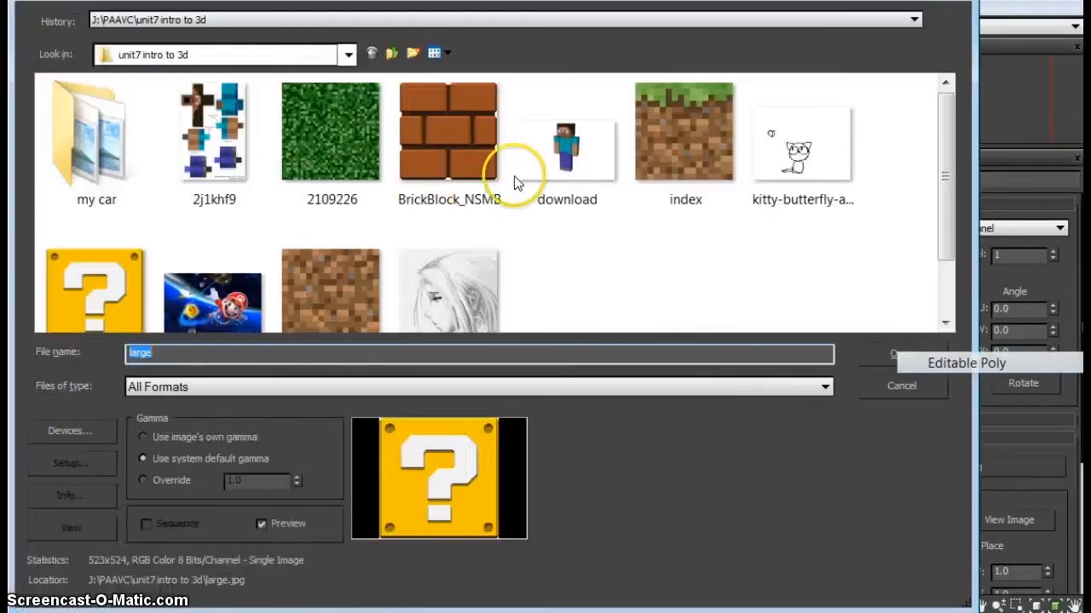
click(886, 353)
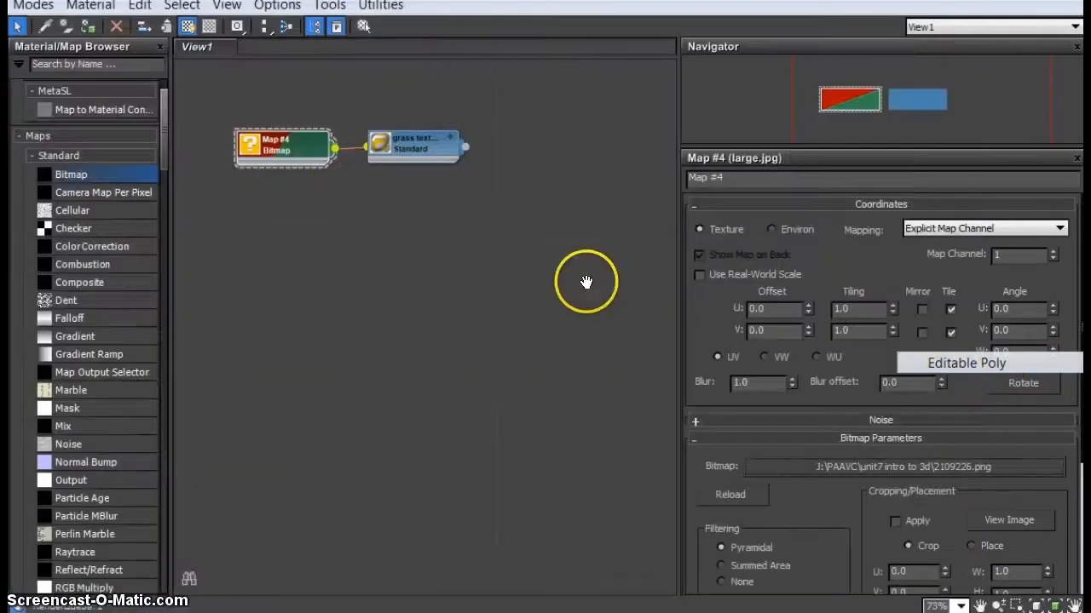
drag(293, 142, 297, 141)
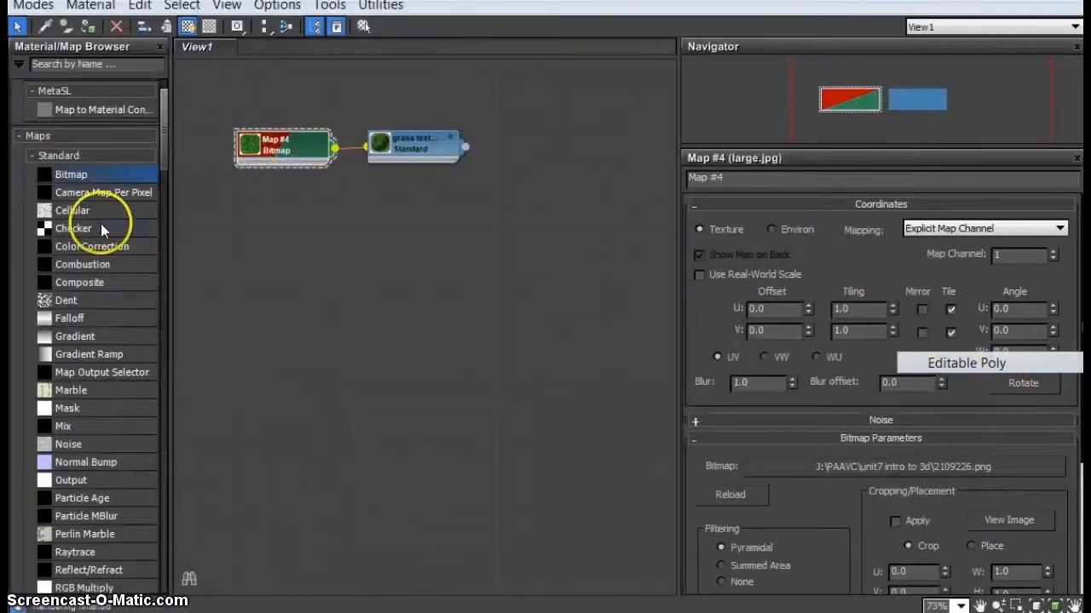
Go back to the standard materials in the browser and add a second Standard material below the grass texture node
drag(164, 119, 168, 62)
click(34, 109)
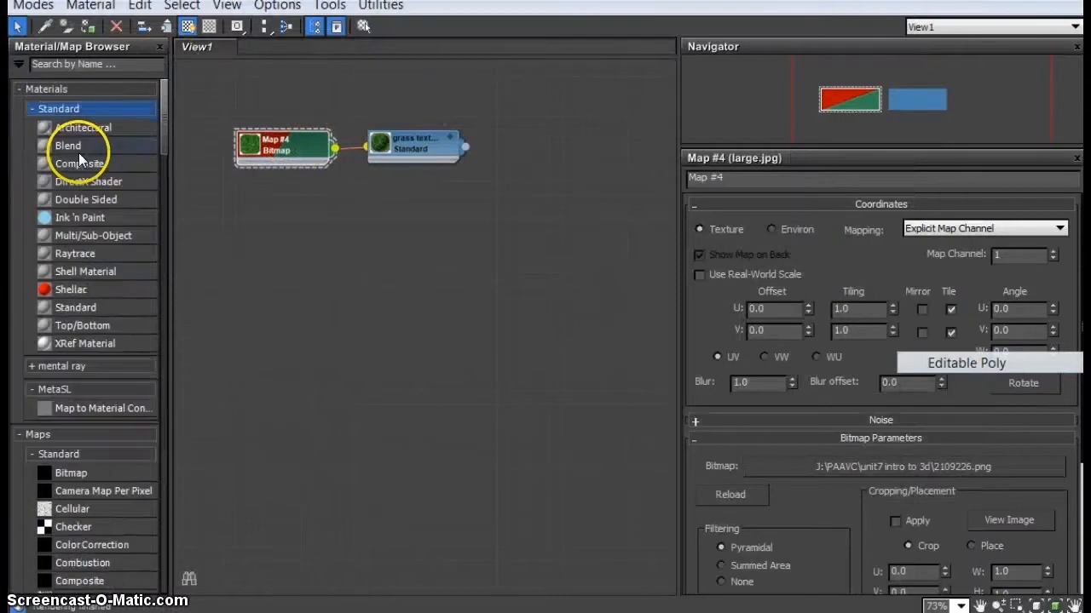
drag(59, 313, 408, 227)
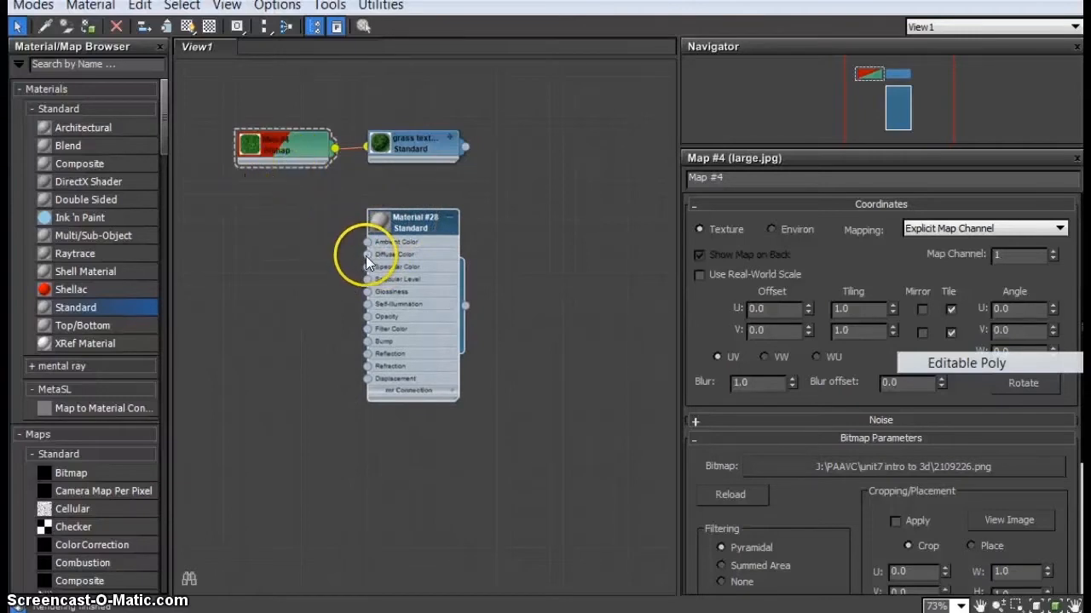
Add a Bitmap map to the second material's Diffuse Color slot using the grass-and-dirt image "index"
drag(279, 248, 281, 250)
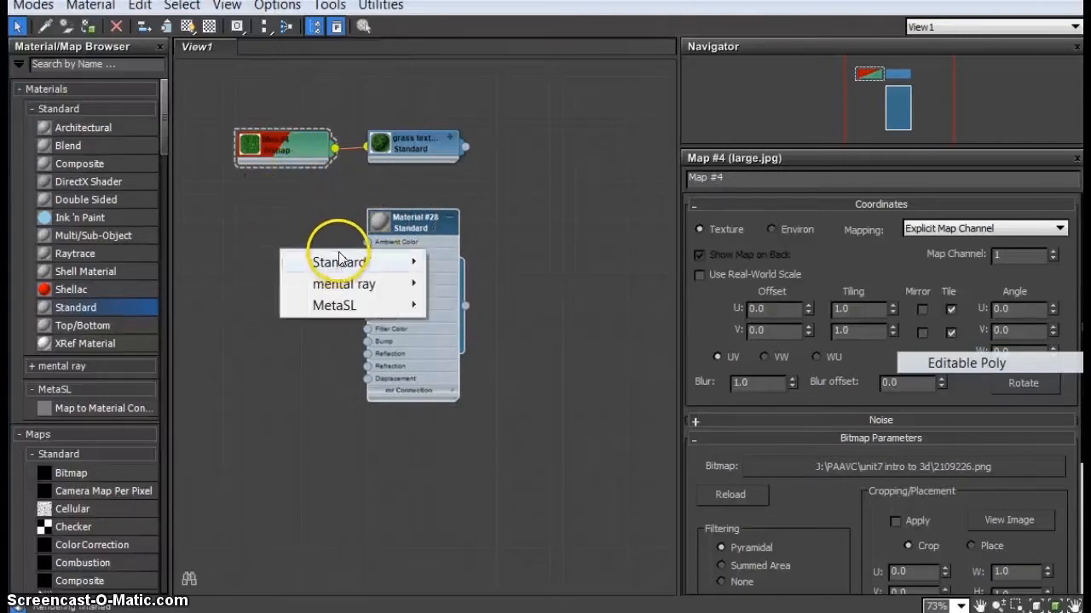
mouse_move(333, 261)
click(153, 20)
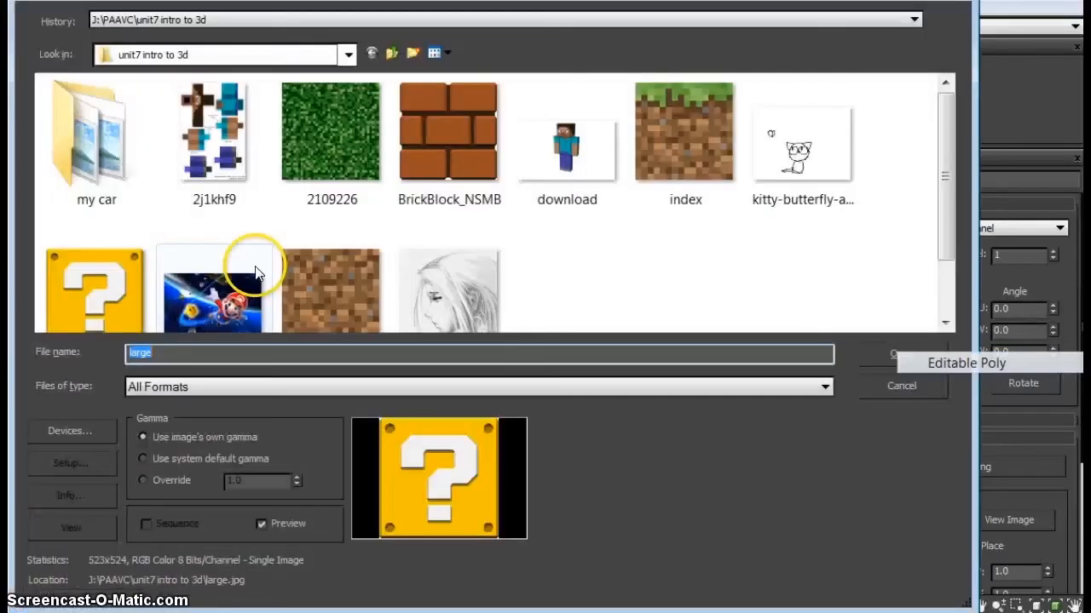
click(695, 130)
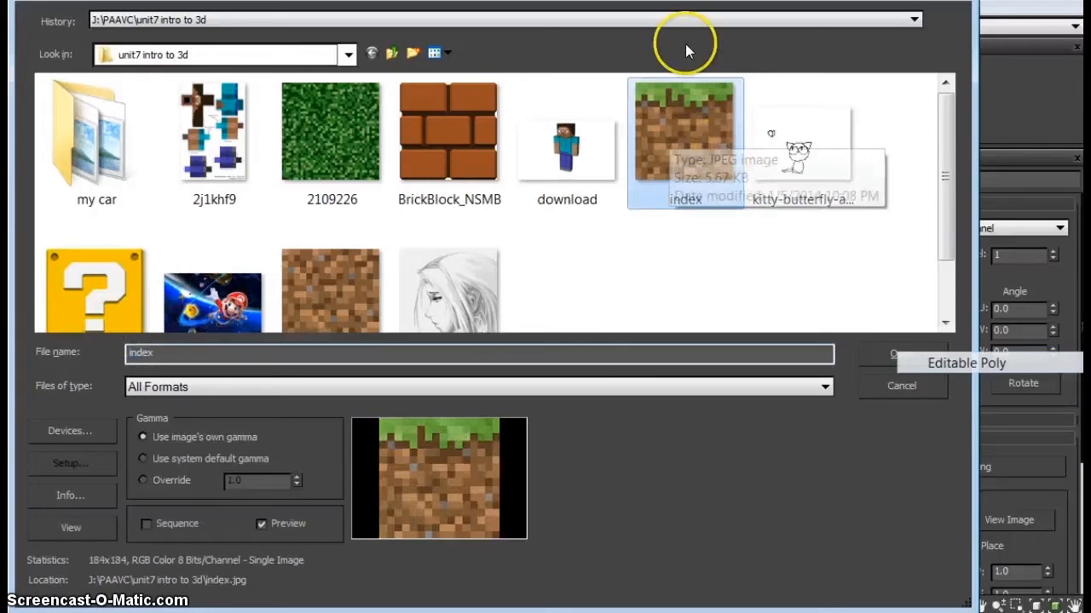
click(932, 353)
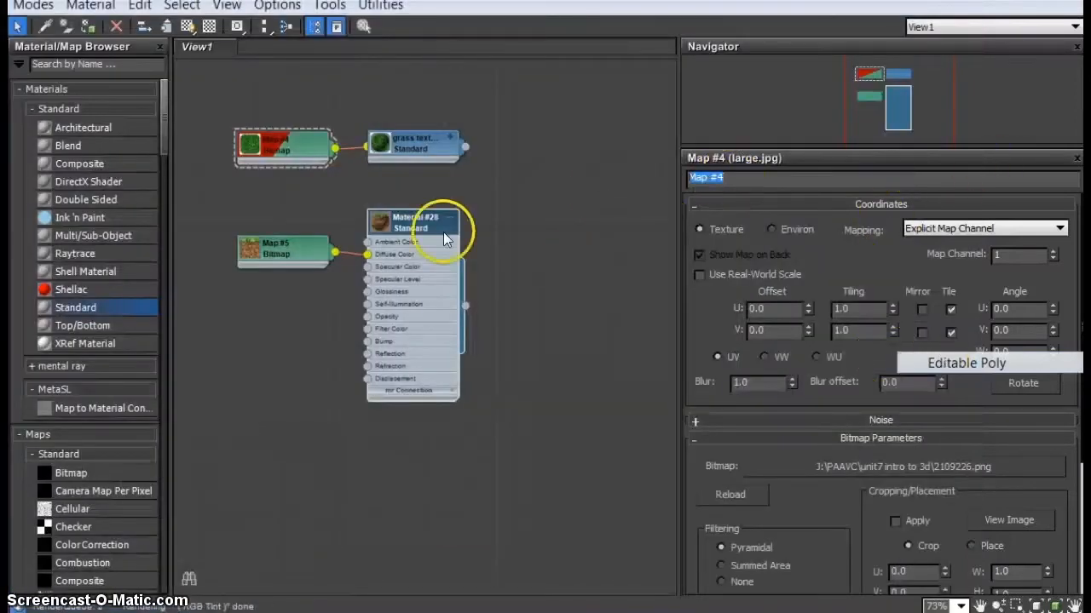
Open the second material's parameters and name it "Mix texture"
double_click(407, 226)
double_click(406, 226)
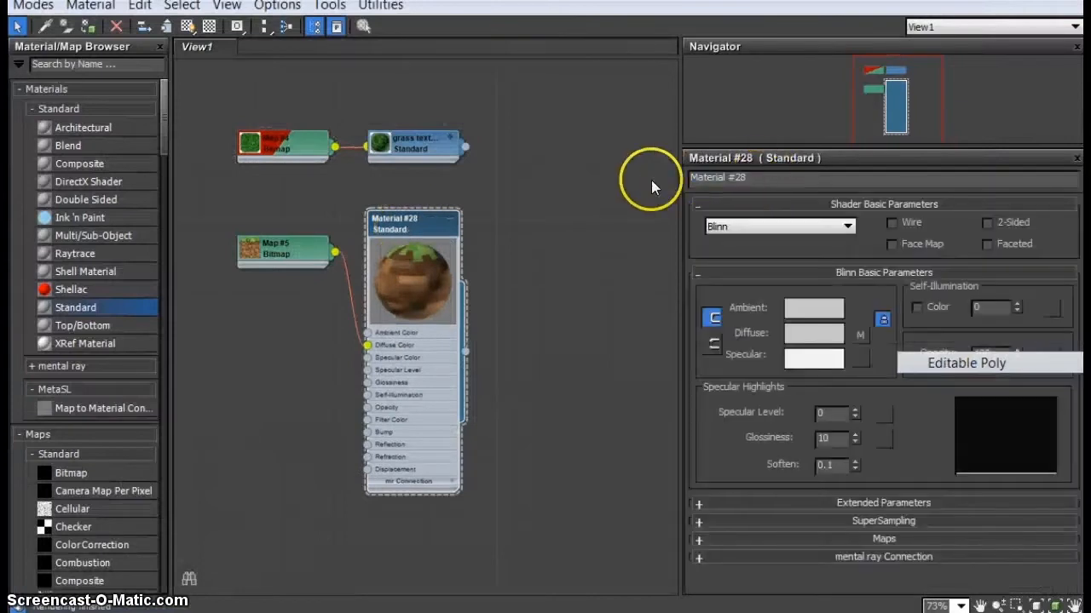
click(785, 179)
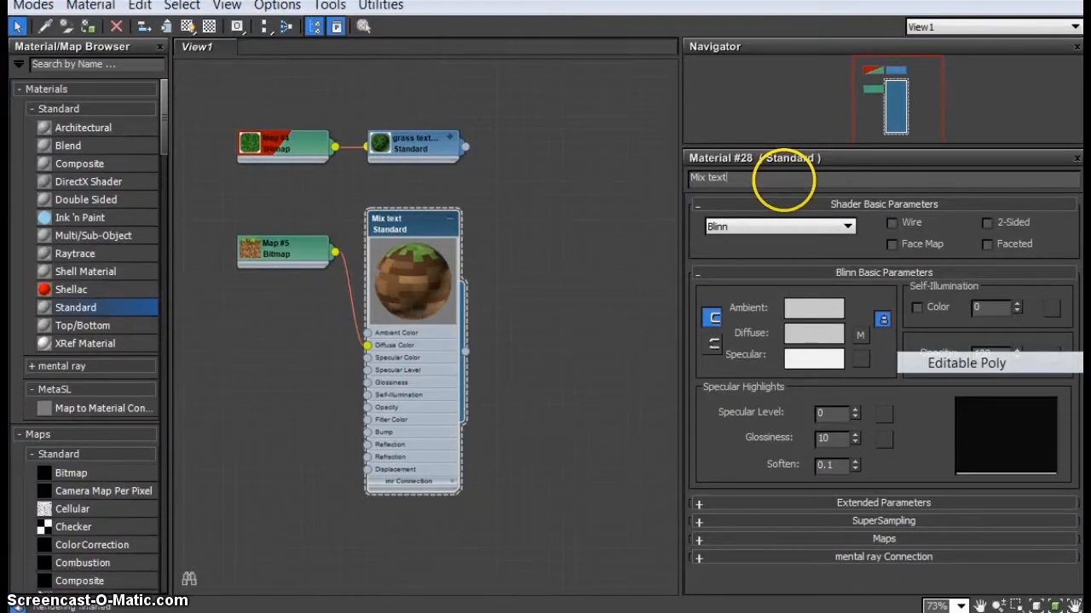
Collapse the Mix texture node, shrink its preview and align it with its bitmap node
click(449, 220)
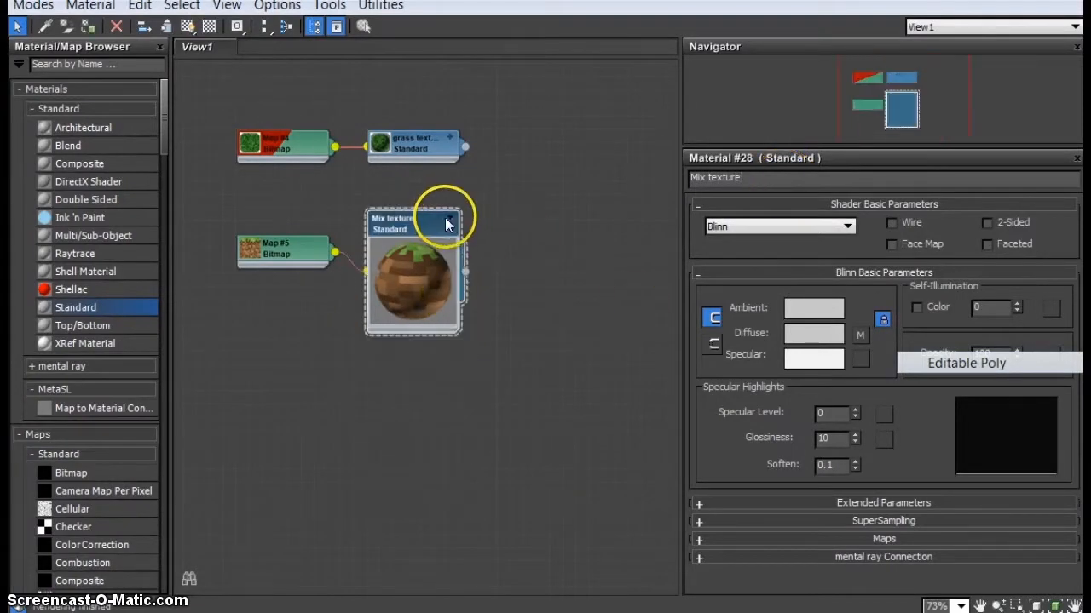
double_click(395, 283)
drag(398, 219, 412, 254)
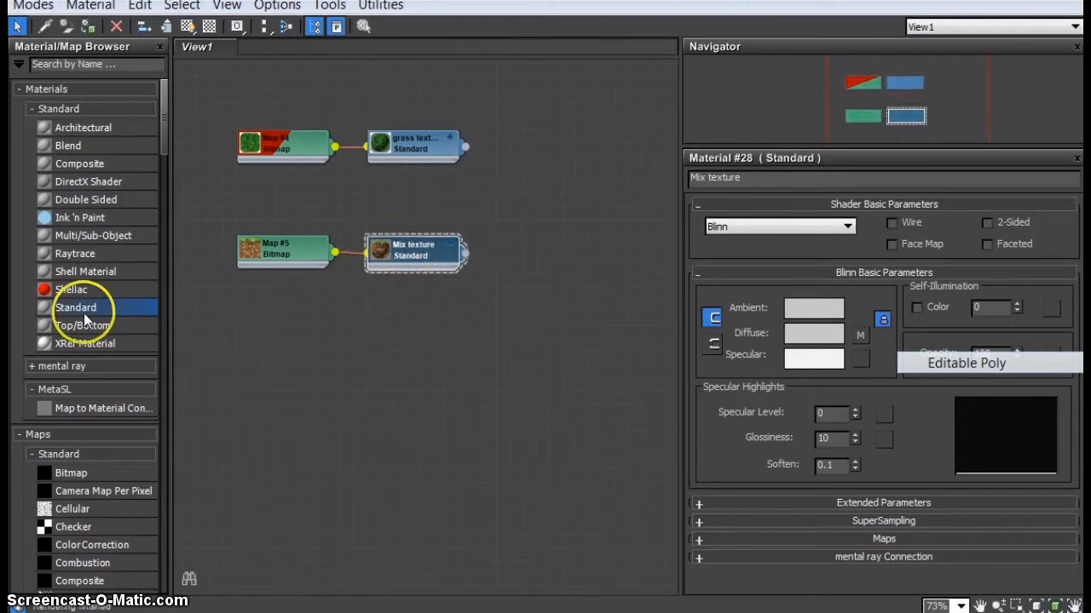
Add a third Standard material below the others, rename the second material "dirt texture", and open the new material's parameters
drag(53, 313, 355, 345)
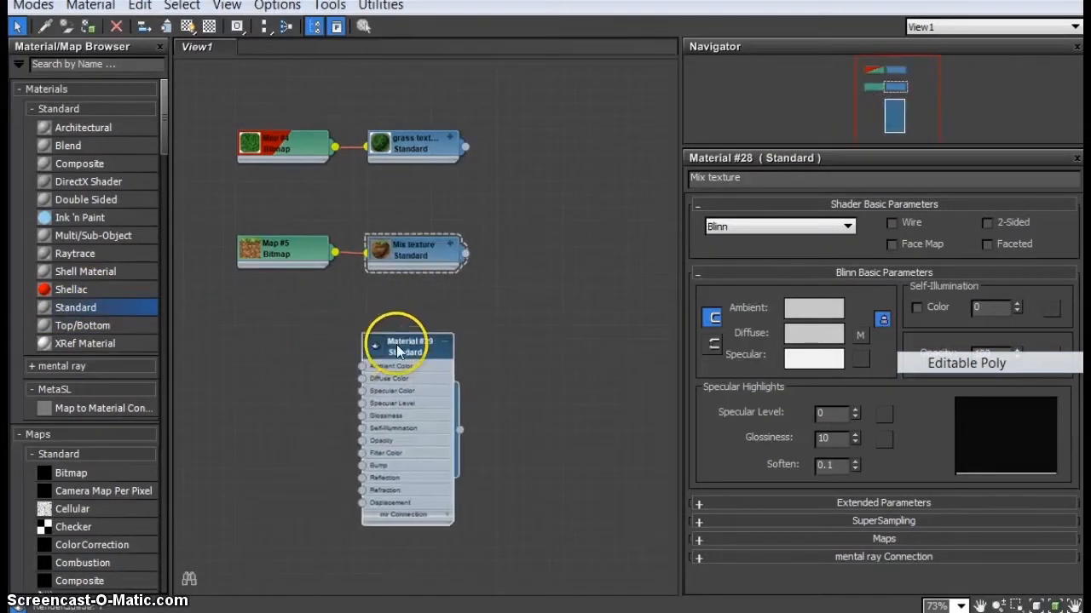
drag(711, 178, 648, 173)
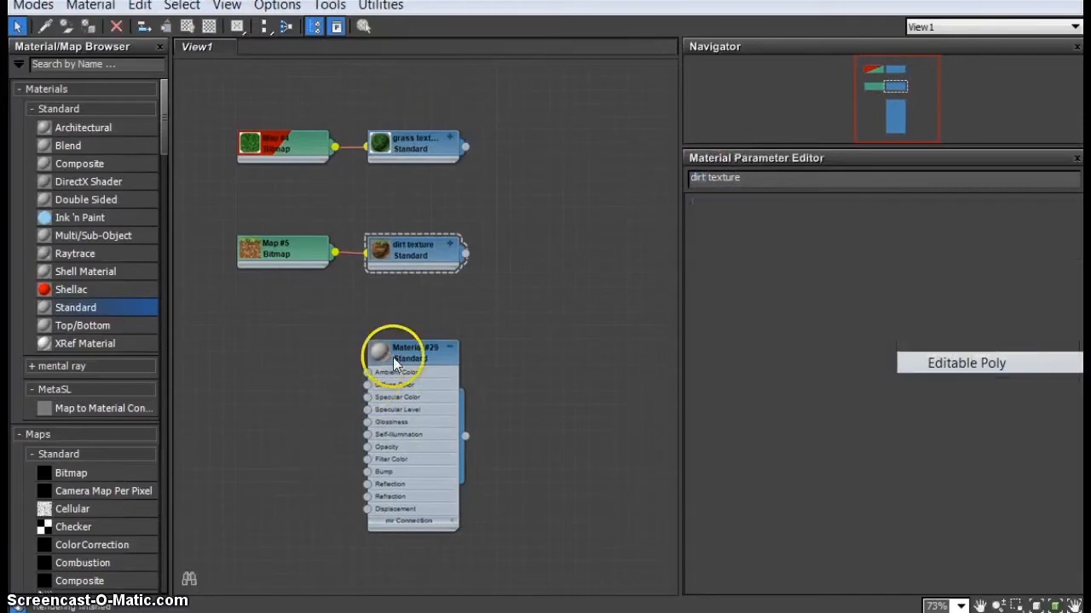
drag(393, 357, 392, 345)
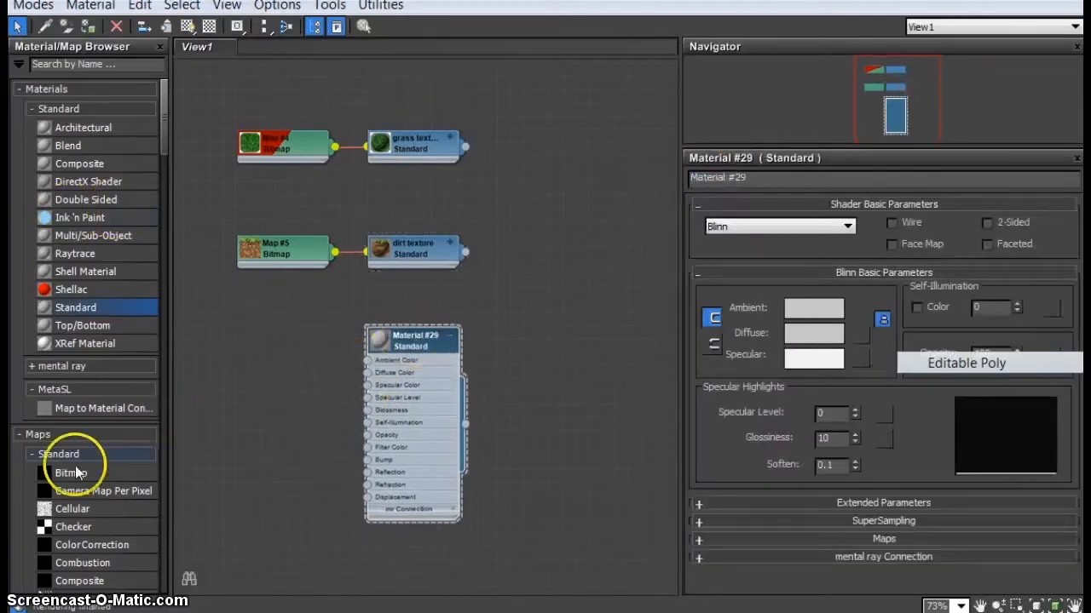
Add a Bitmap map to the third material's Diffuse Color slot using the "minecraft_dirt" image
drag(363, 373, 263, 359)
mouse_move(309, 365)
click(154, 11)
click(348, 282)
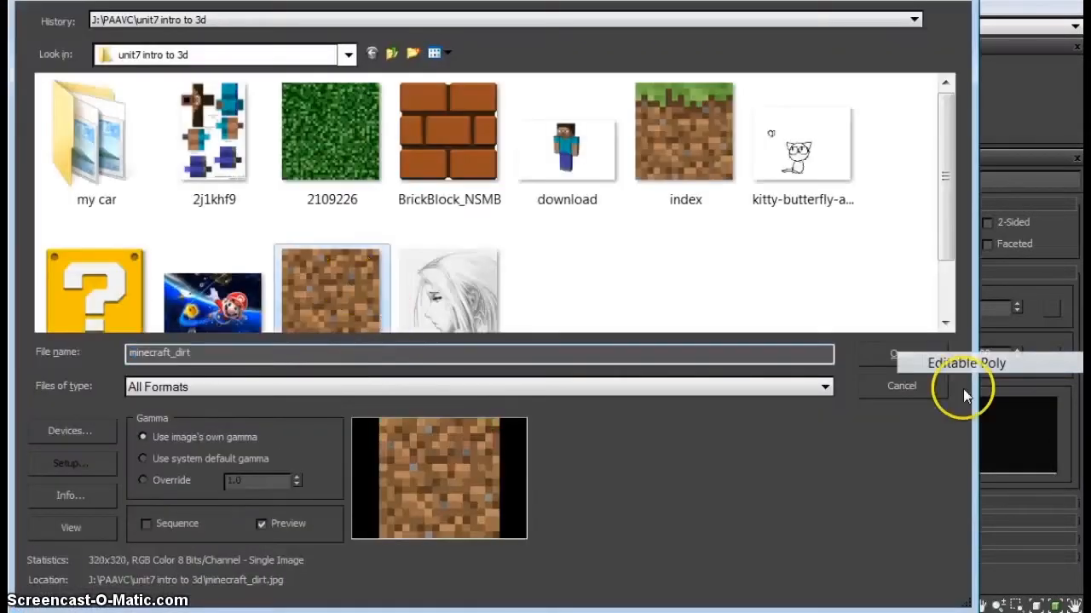
click(906, 356)
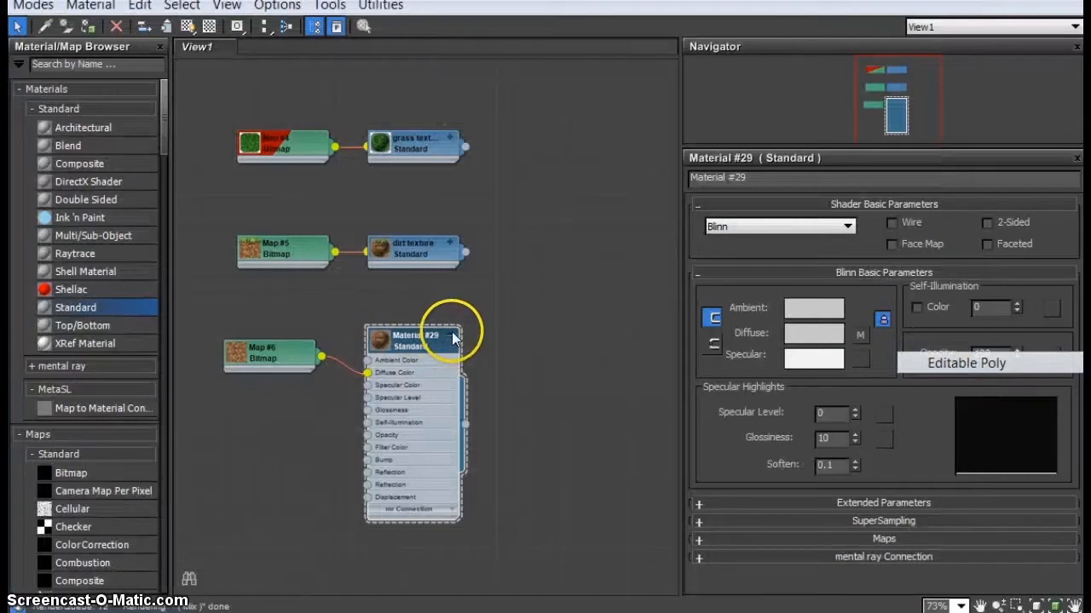
Collapse the third material's node and line it up with its bitmap node
click(451, 336)
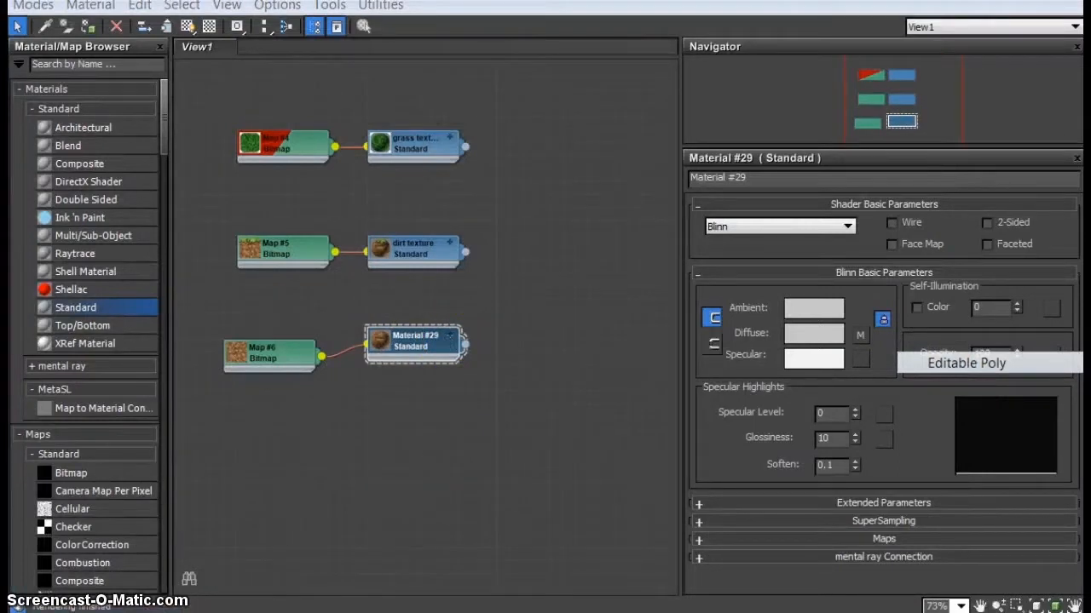
click(734, 394)
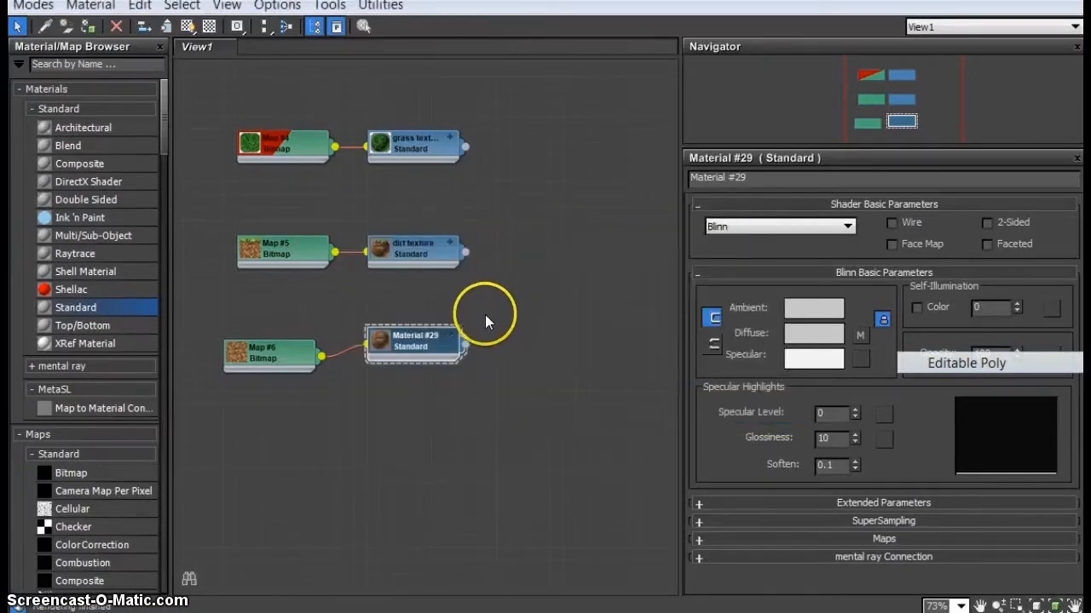
drag(394, 351, 395, 365)
drag(253, 357, 265, 356)
drag(396, 350, 382, 352)
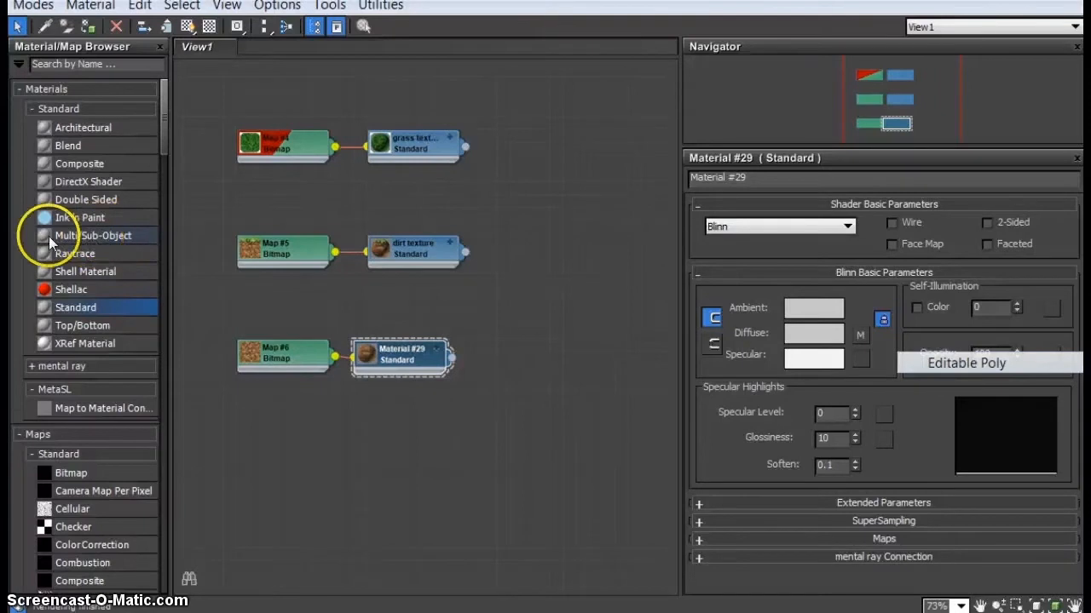
Add a Multi/Sub-Object material beside the Standard materials and set its number of materials to 3
drag(125, 235, 416, 246)
drag(567, 254, 578, 187)
double_click(593, 195)
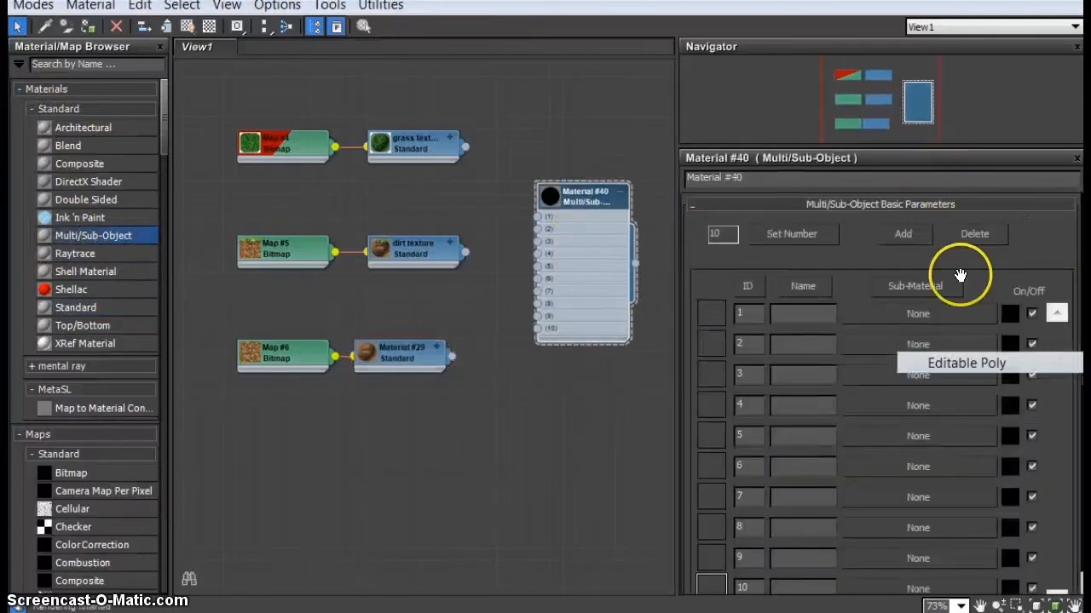
click(757, 235)
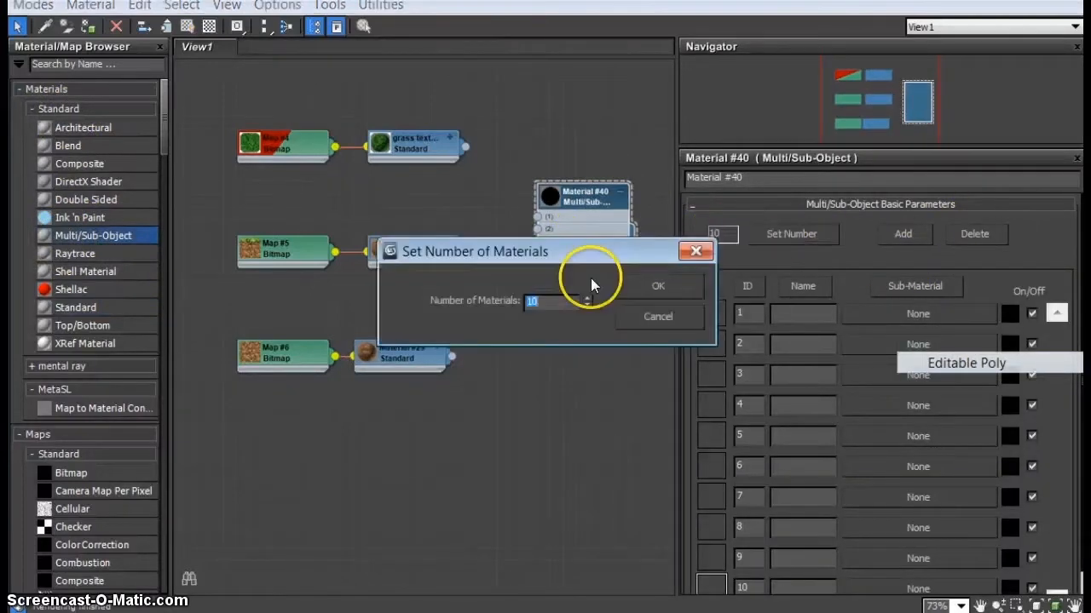
text(3)
click(654, 284)
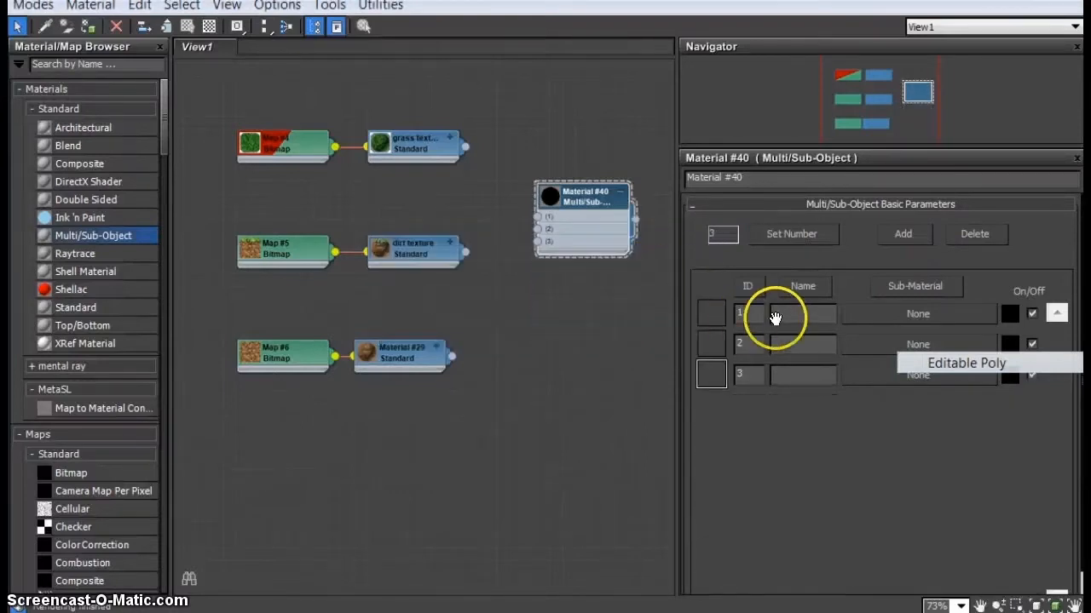
Name the Multi/Sub-Object slots 1 to 3 "grass", "mix" and "dirt"
text(grass)
click(801, 343)
text(mix)
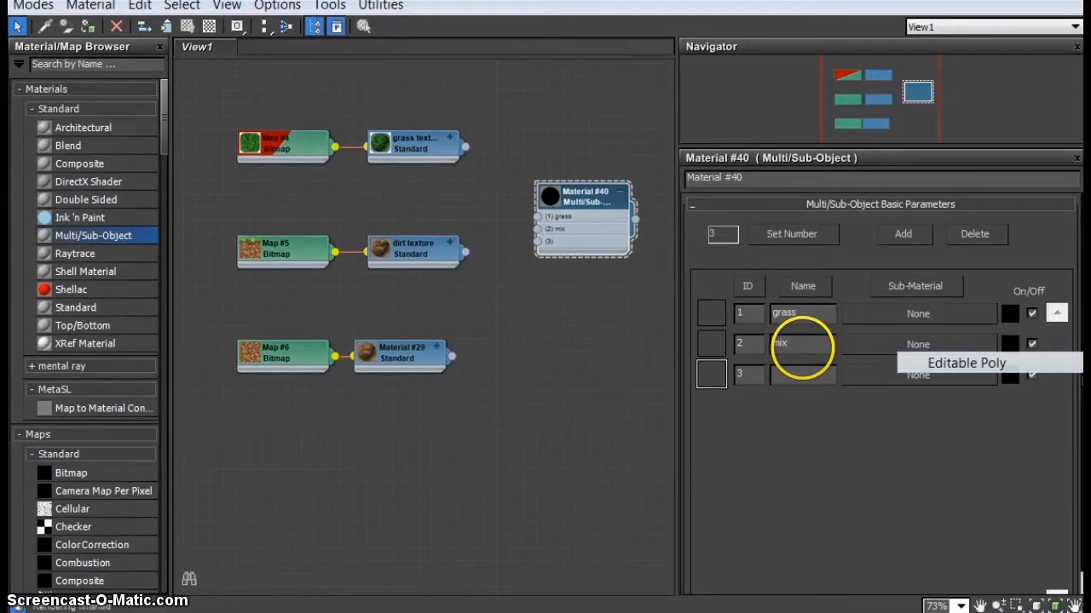
key(Return)
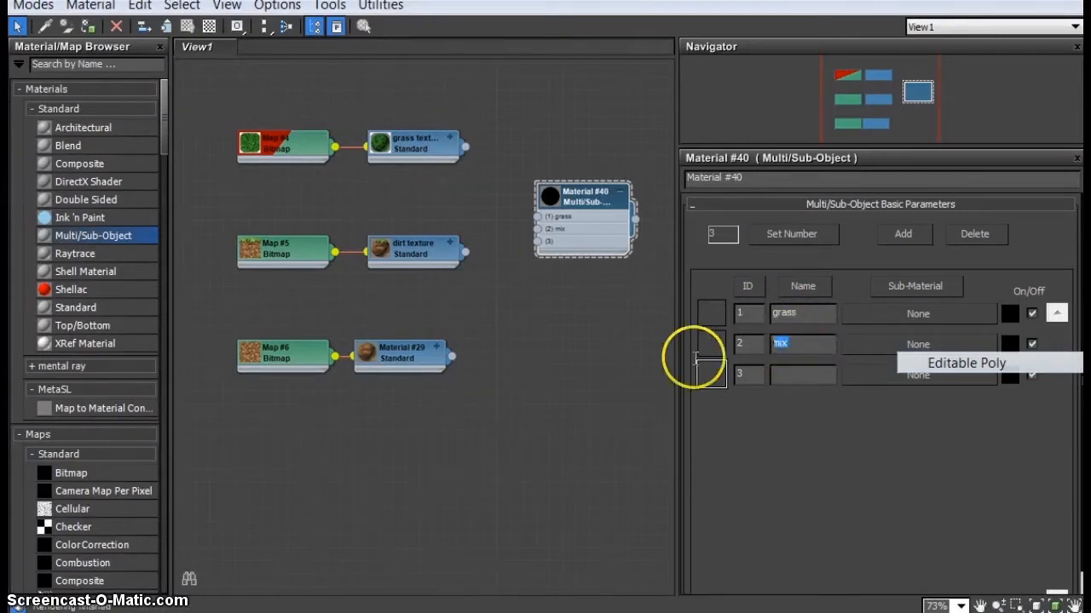
click(798, 372)
text(dirt)
Rename the second Standard material, which uses the grass-and-dirt bitmap, as "Mix texture"
double_click(390, 351)
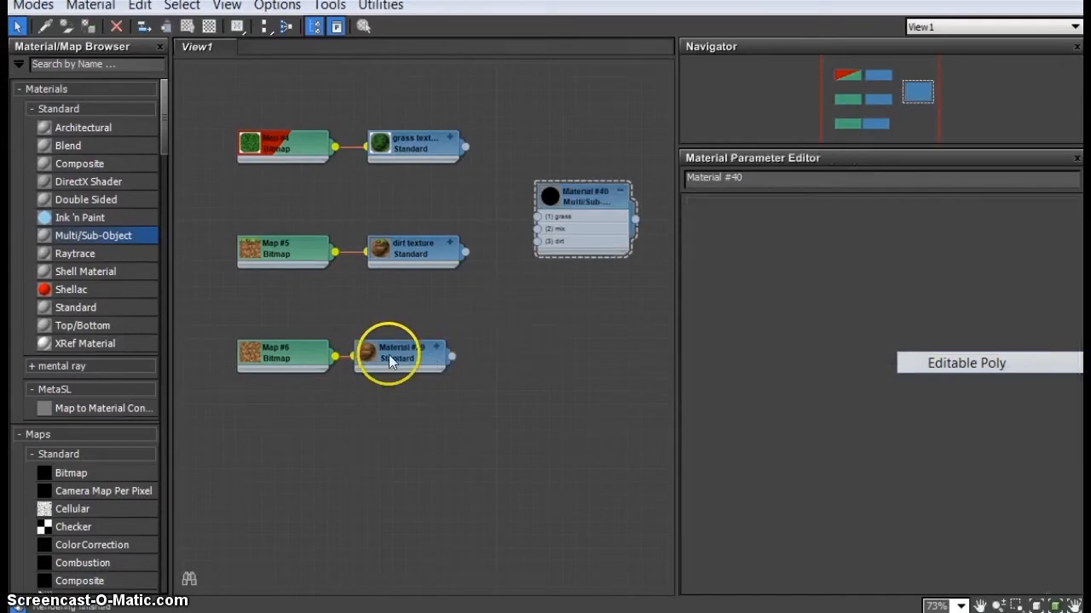
double_click(410, 249)
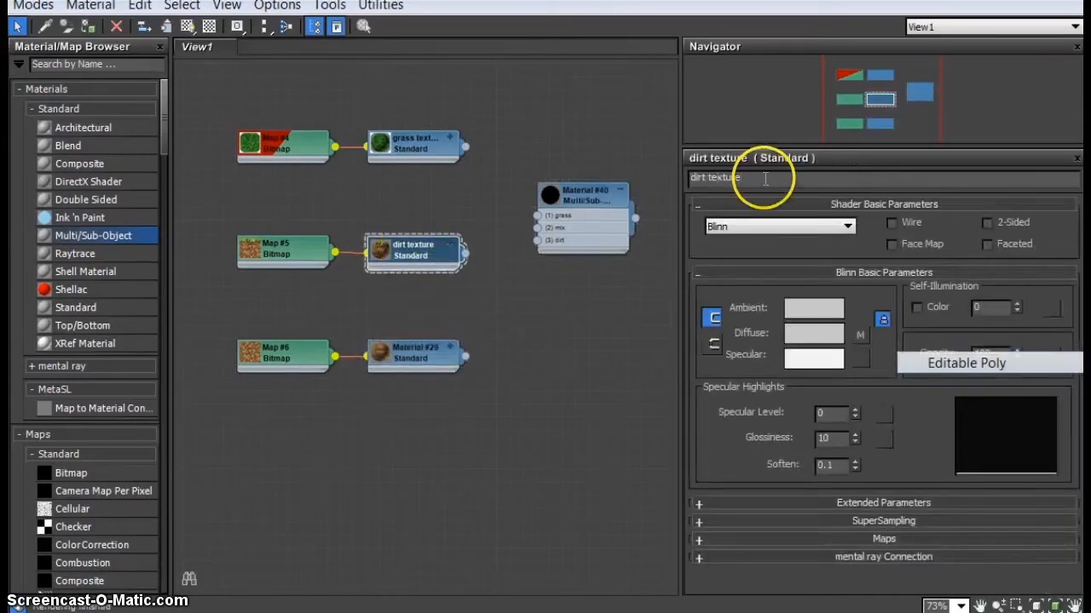
text(x)
Name the third Standard material "dirt texture"
double_click(417, 357)
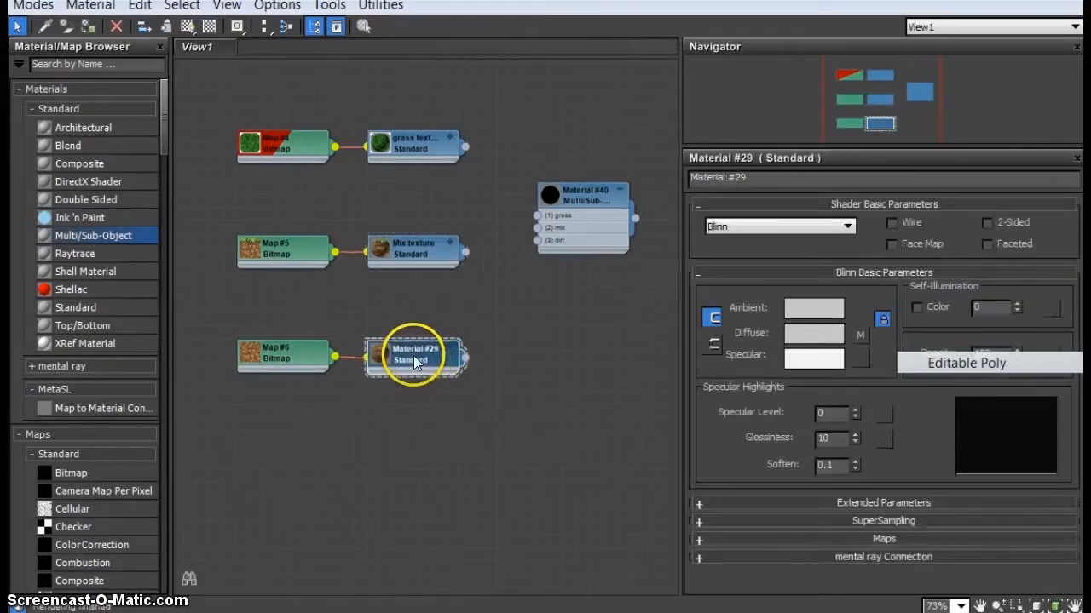
click(773, 180)
drag(794, 190, 683, 181)
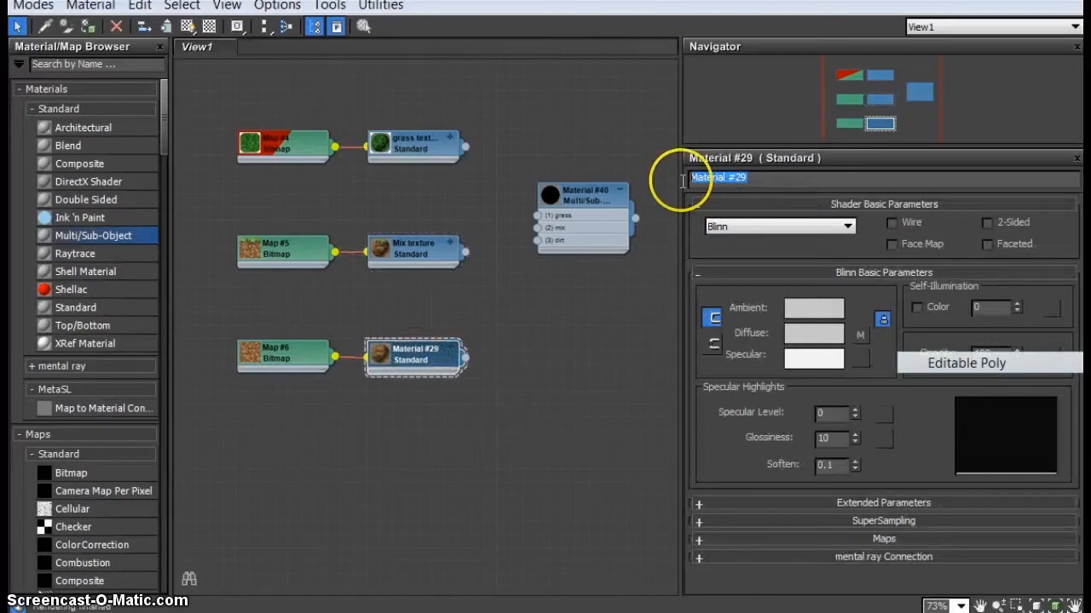
text(Mix)
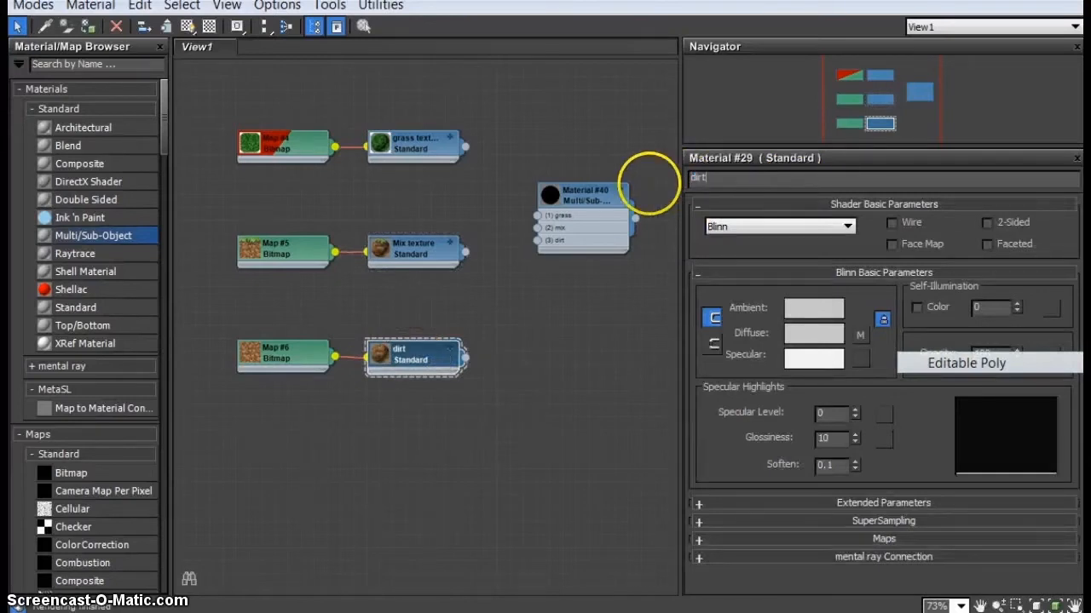
Connect grass texture, Mix texture and dirt texture to the Multi/Sub-Object material's grass, mix and dirt slots
double_click(596, 196)
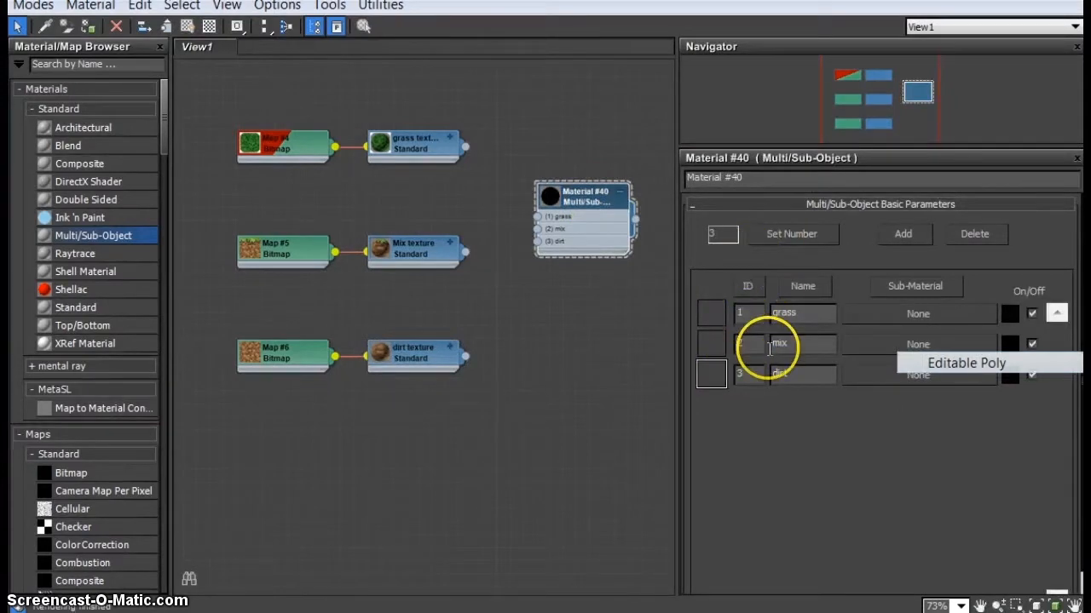
drag(467, 147, 538, 244)
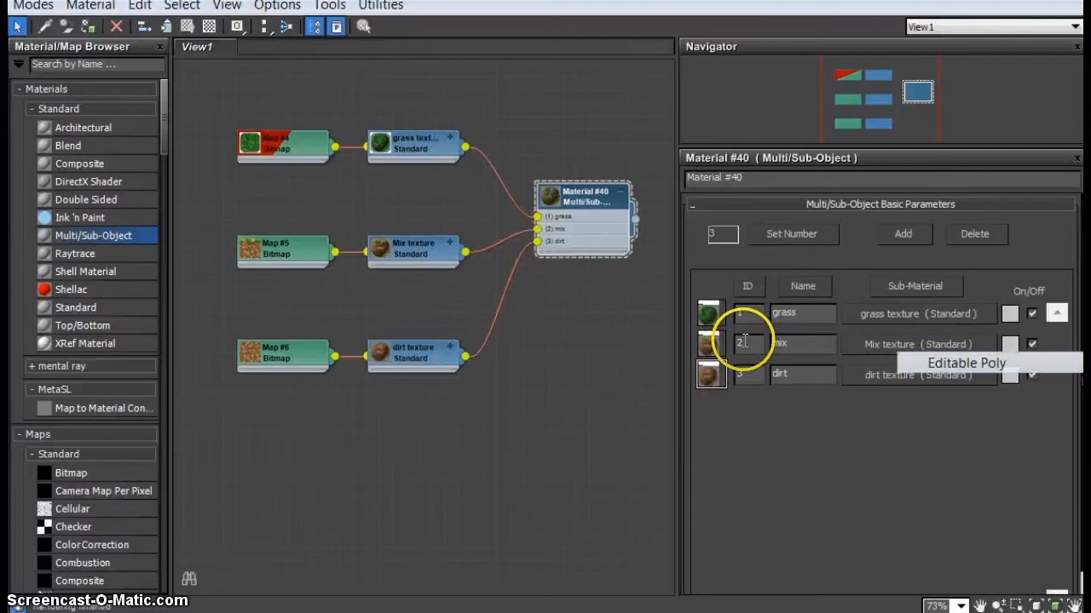
click(744, 374)
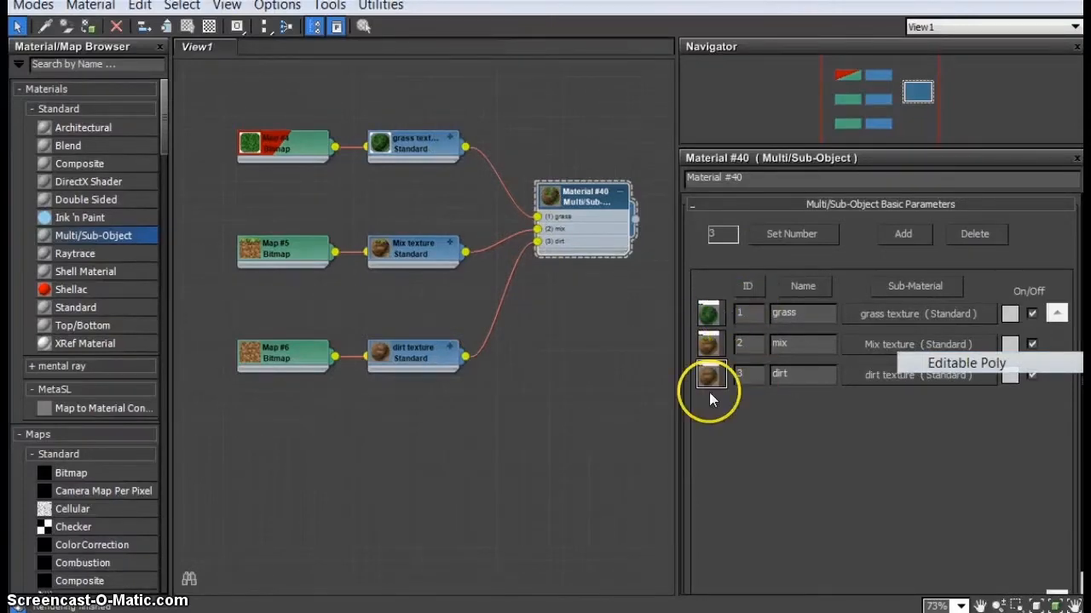
Restore the material editor to a floating window beside the viewports and examine the Multi/Sub-Object material's assignment and viewport display options
drag(800, 39, 803, 40)
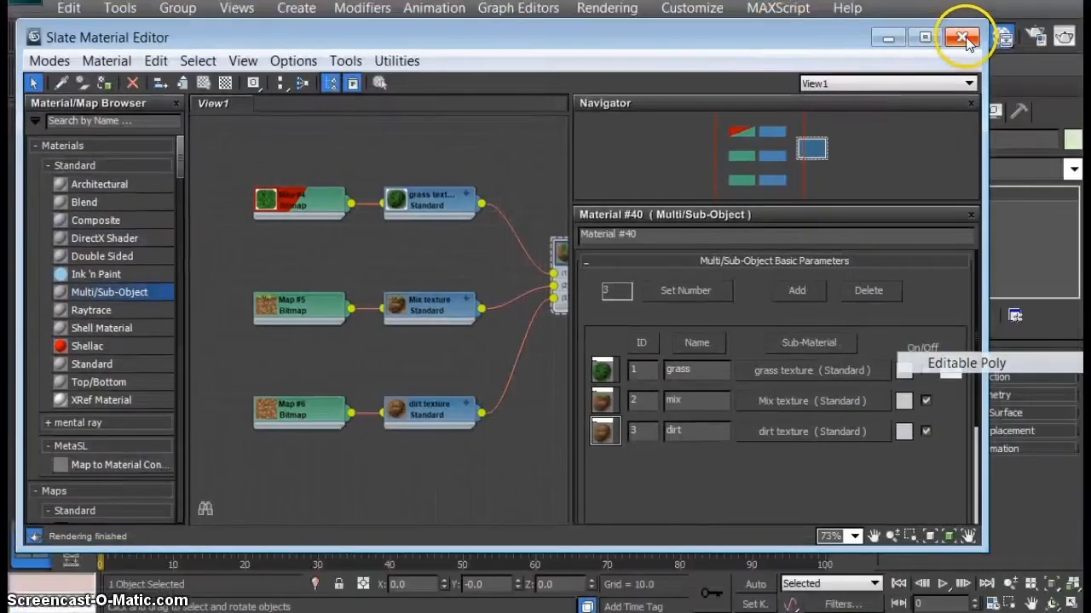
drag(648, 37, 438, 43)
middle_drag(290, 287, 150, 279)
drag(415, 48, 449, 53)
click(103, 195)
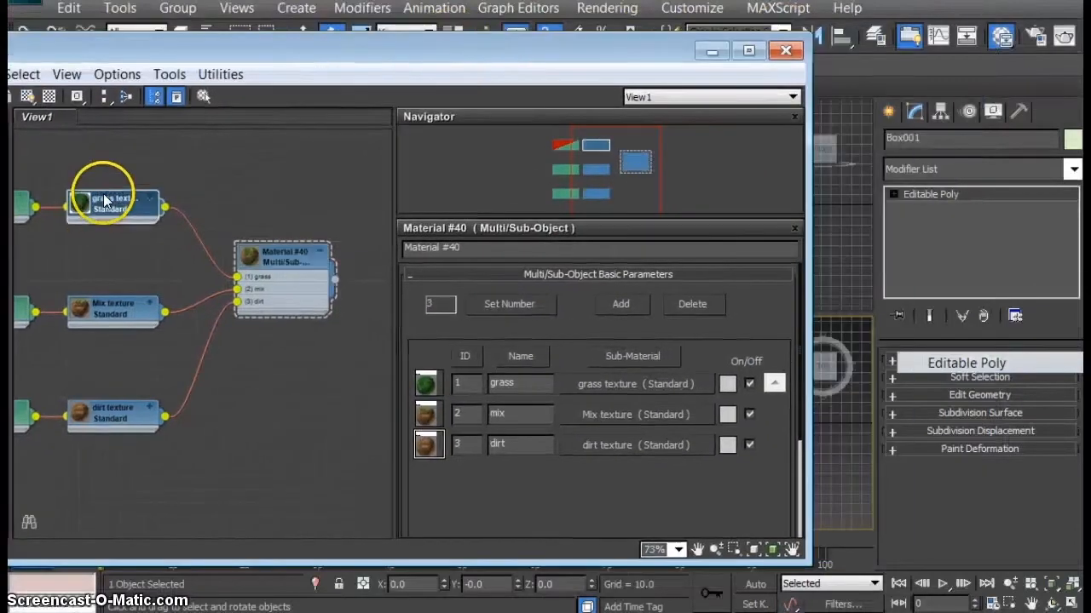
drag(589, 61, 361, 67)
click(54, 264)
right_click(54, 264)
drag(42, 267, 67, 268)
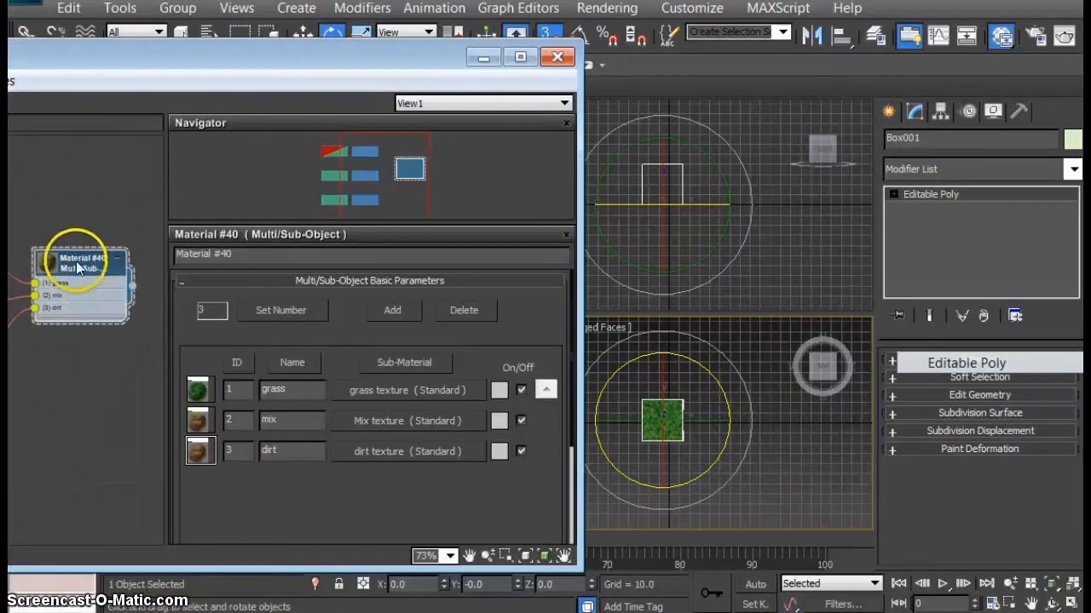
right_click(77, 268)
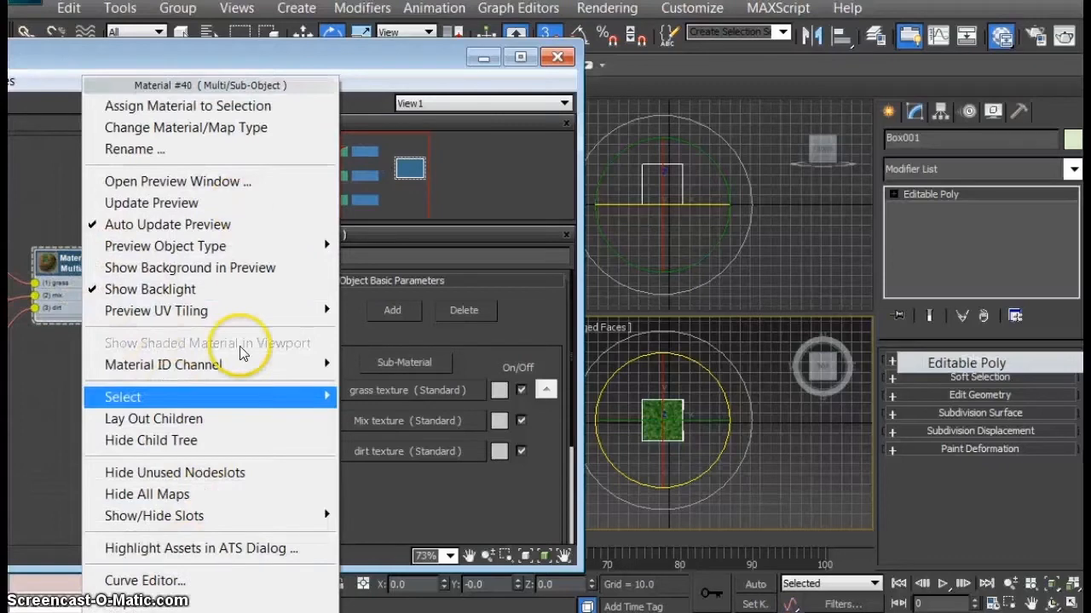
drag(185, 51, 565, 37)
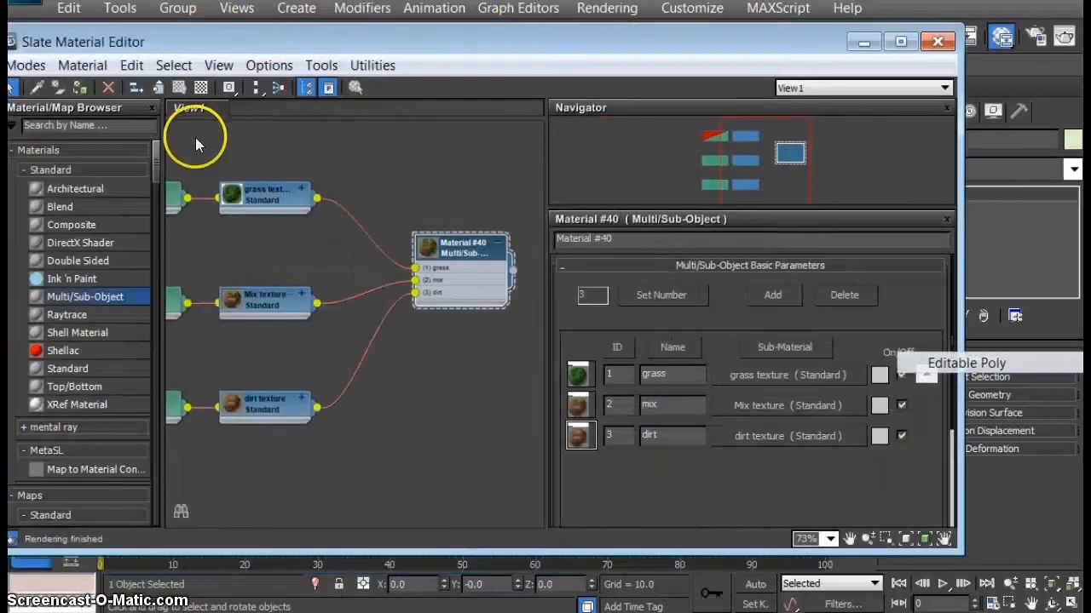
Enable Show Shaded Material in Viewport for the grass, Mix and dirt texture materials, and close the material editor
drag(219, 154, 280, 442)
click(246, 153)
click(243, 202)
click(179, 87)
click(249, 300)
click(179, 87)
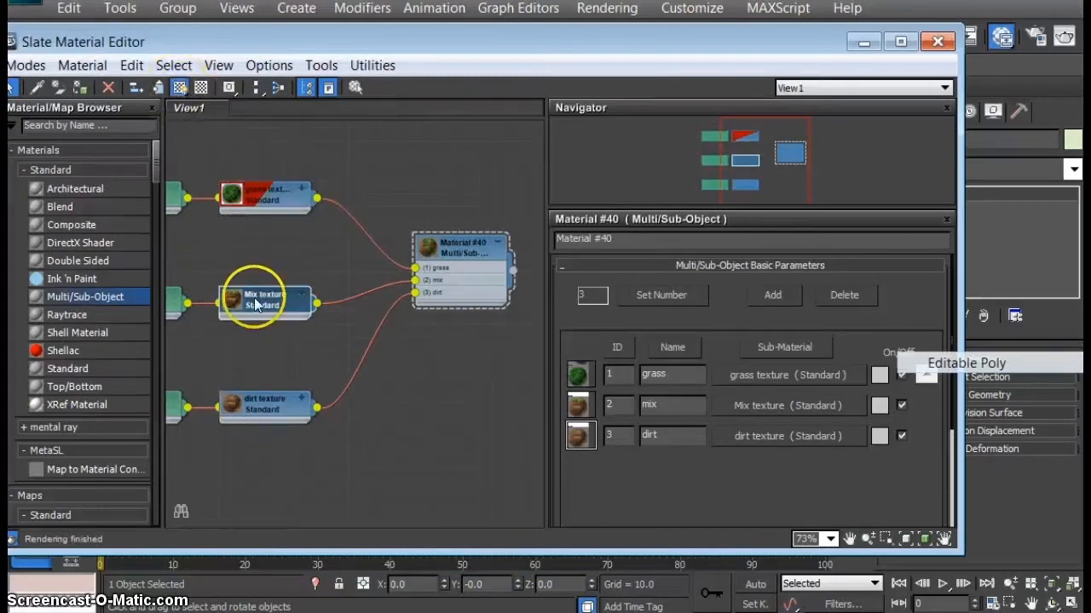
click(261, 406)
click(179, 87)
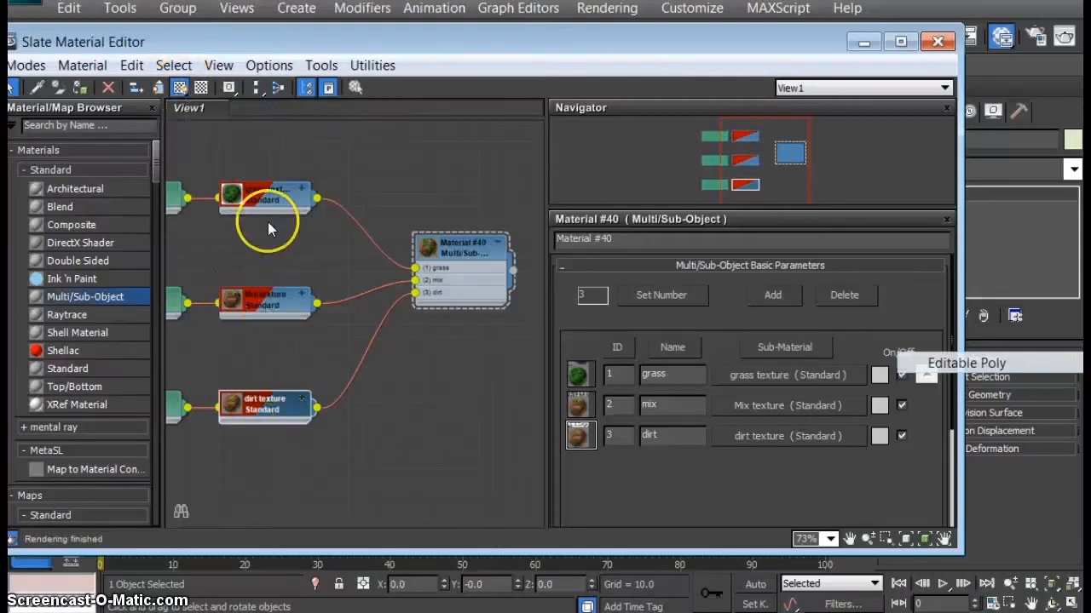
click(937, 41)
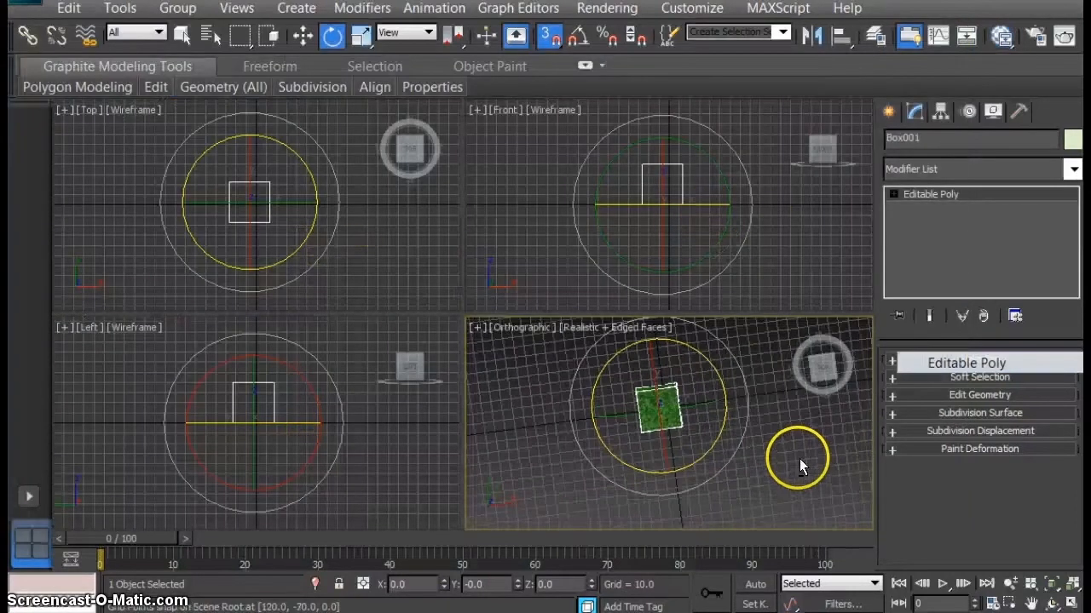
Switch the orthographic viewport to an angled Perspective view of the cube and maximize it
drag(821, 364, 809, 458)
drag(827, 366, 696, 460)
key(p)
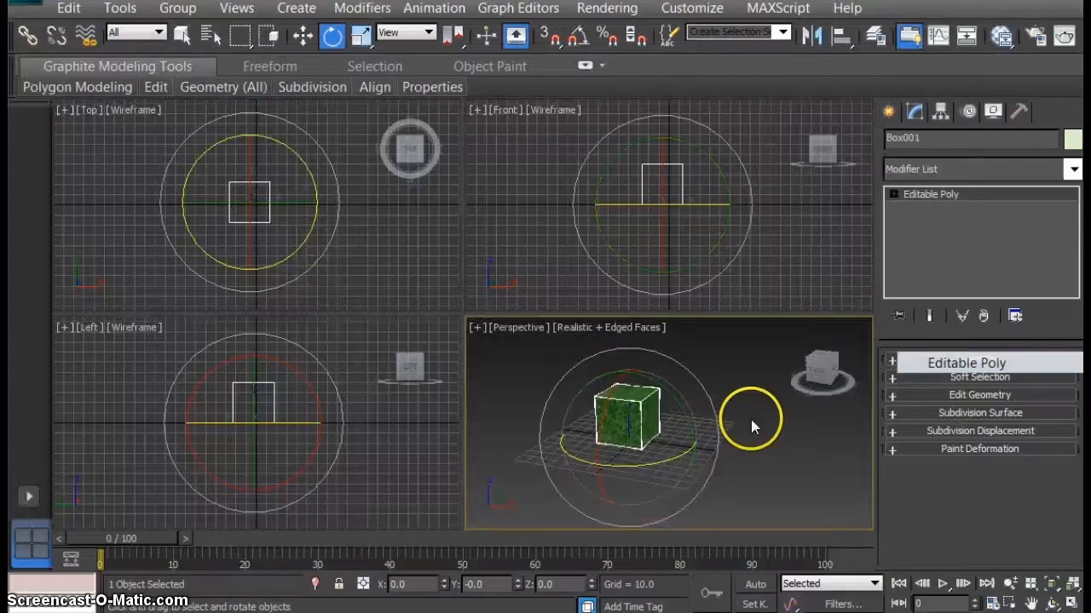
click(1071, 603)
middle_drag(518, 358, 606, 340)
scroll(607, 341, up, 3)
Enter Polygon level of the Editable Poly, select the cube's top face and bring up its material ID settings
click(893, 194)
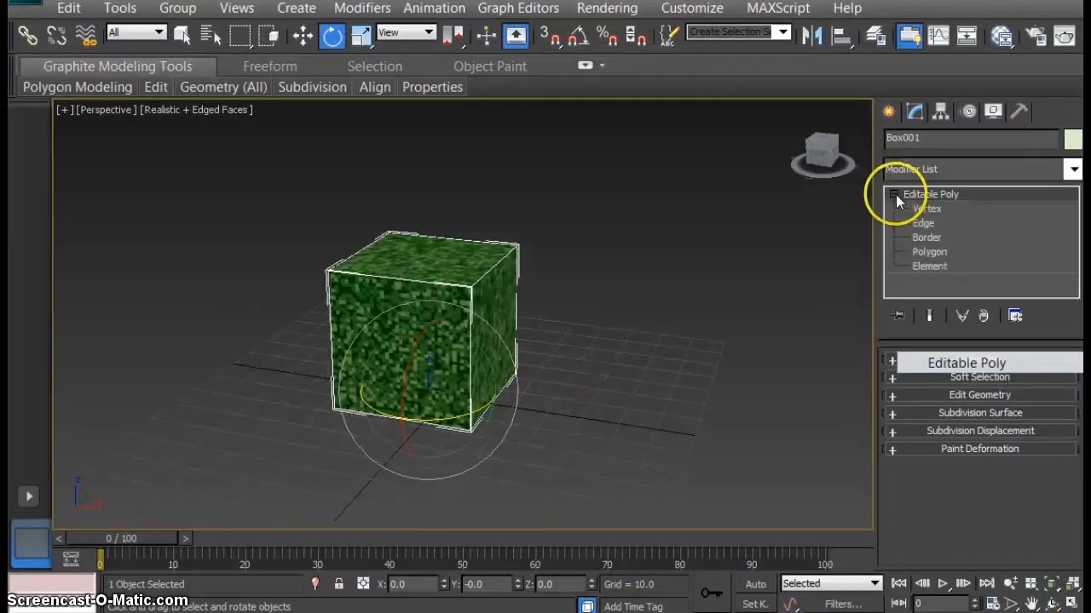
click(927, 255)
click(431, 272)
middle_drag(511, 458, 485, 440)
click(940, 397)
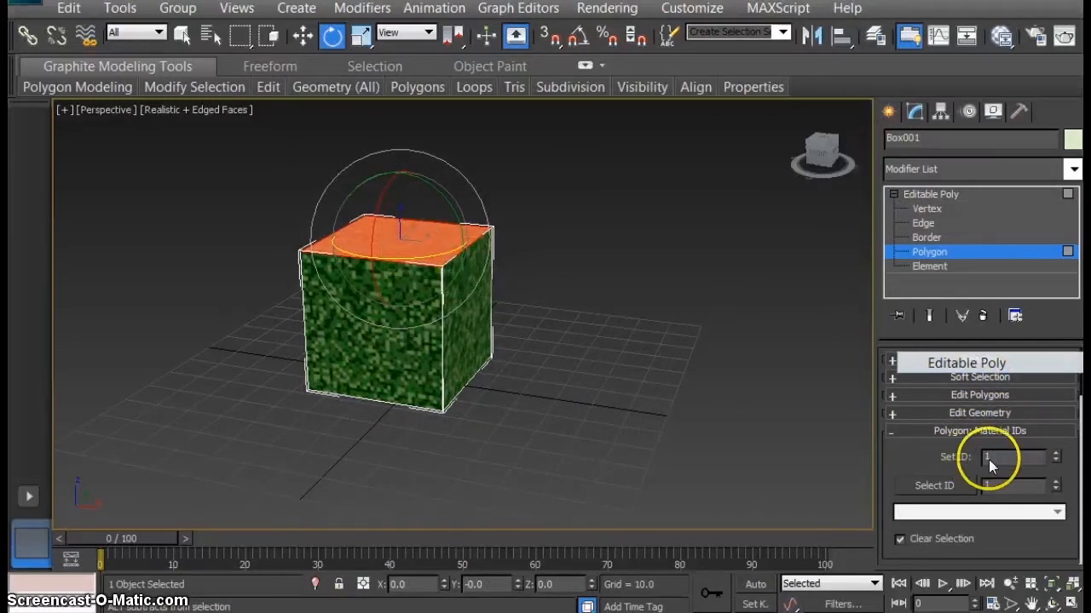
Select the cube's two visible side faces together and set their material ID to 2
key(w)
click(430, 340)
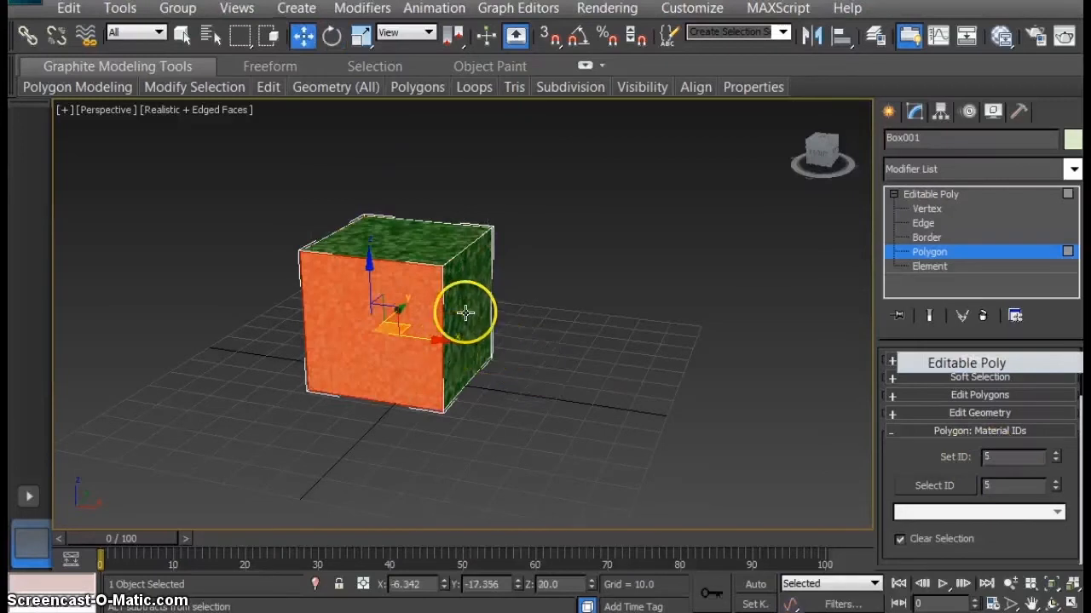
ctrl+click(465, 313)
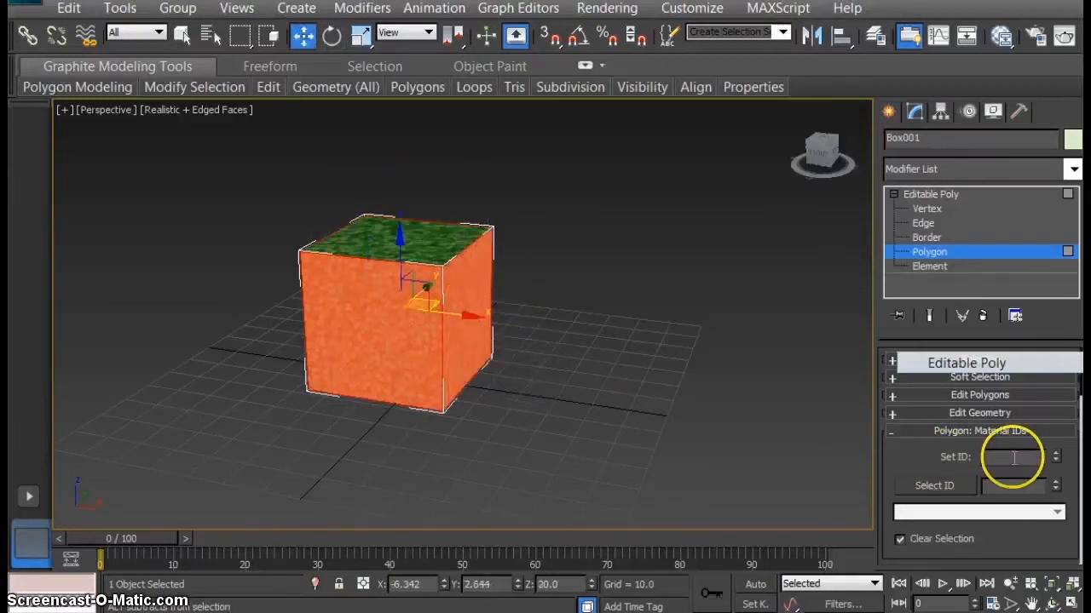
text(2)
key(Return)
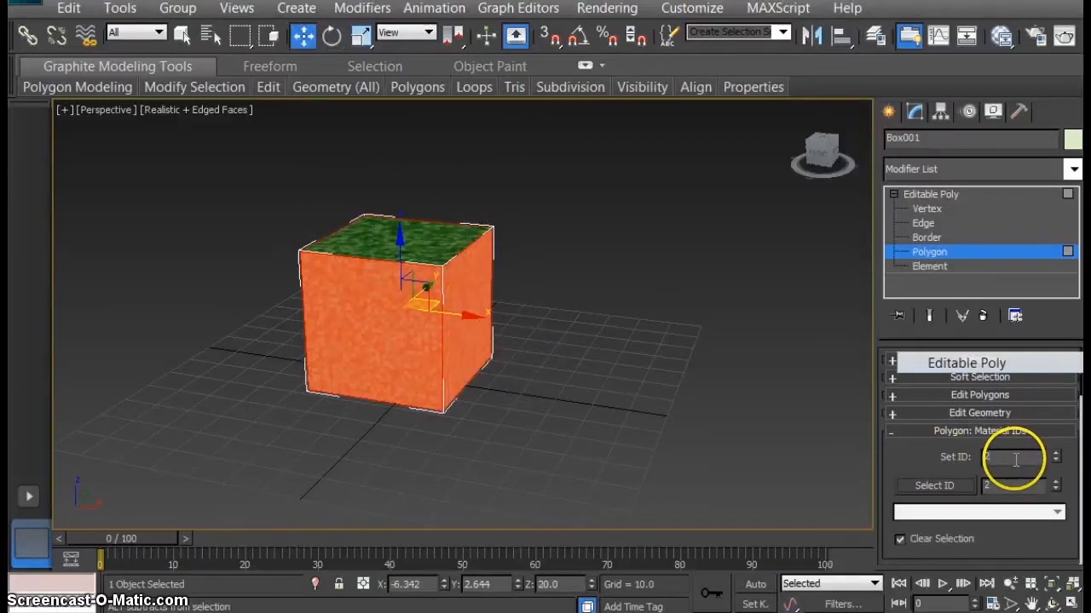
Check the material ID of each visible side face individually and clear the selection
click(663, 424)
click(433, 325)
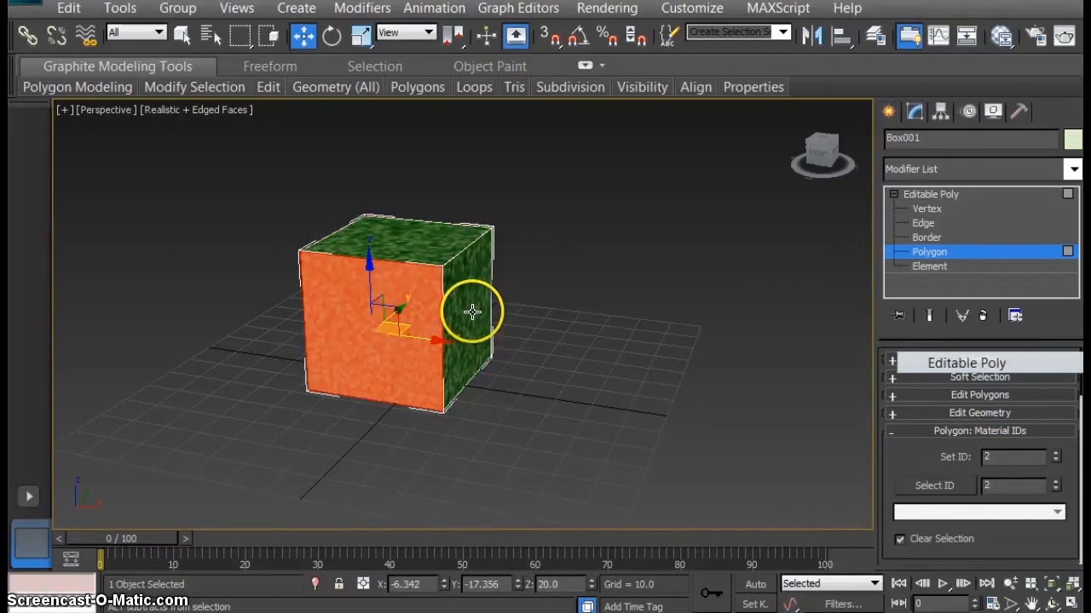
click(472, 312)
click(549, 458)
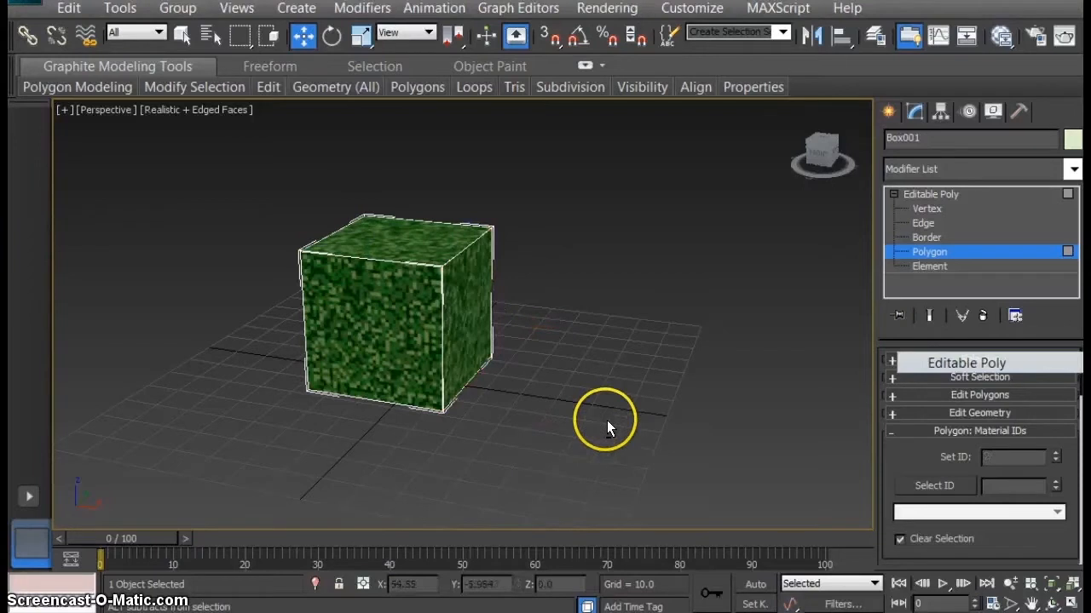
Select the cube's bottom face, set its material ID to 3 and clear the selection
drag(817, 151, 817, 109)
click(409, 414)
double_click(1015, 457)
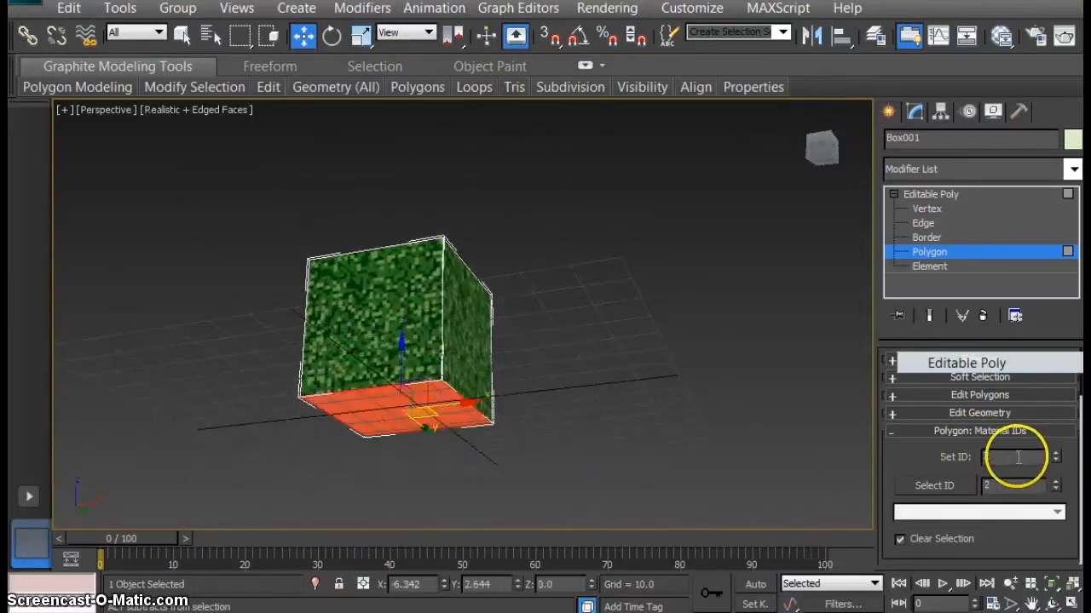
text(3)
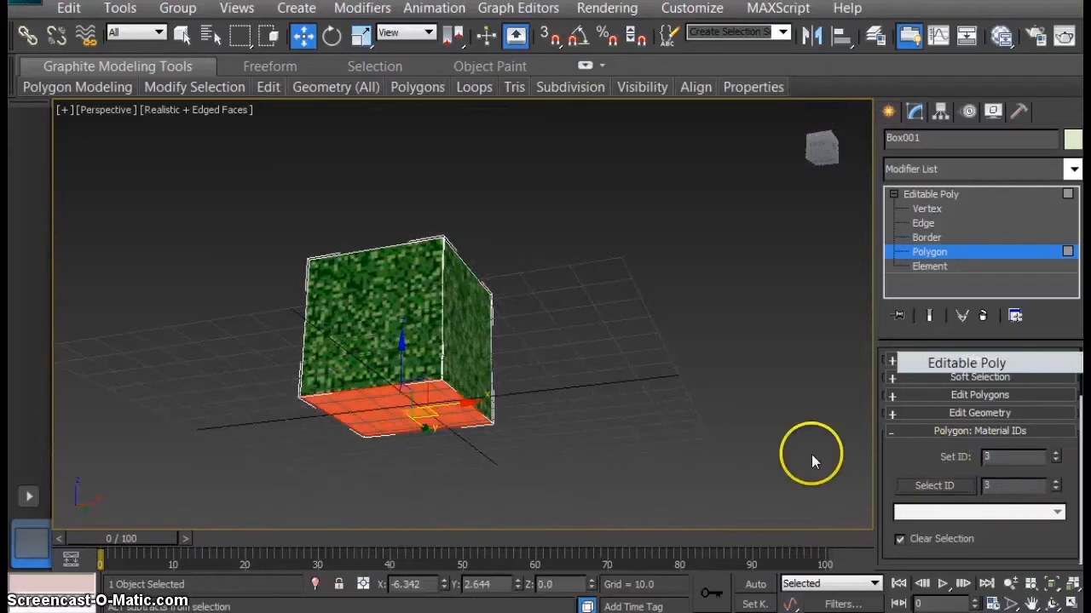
click(811, 454)
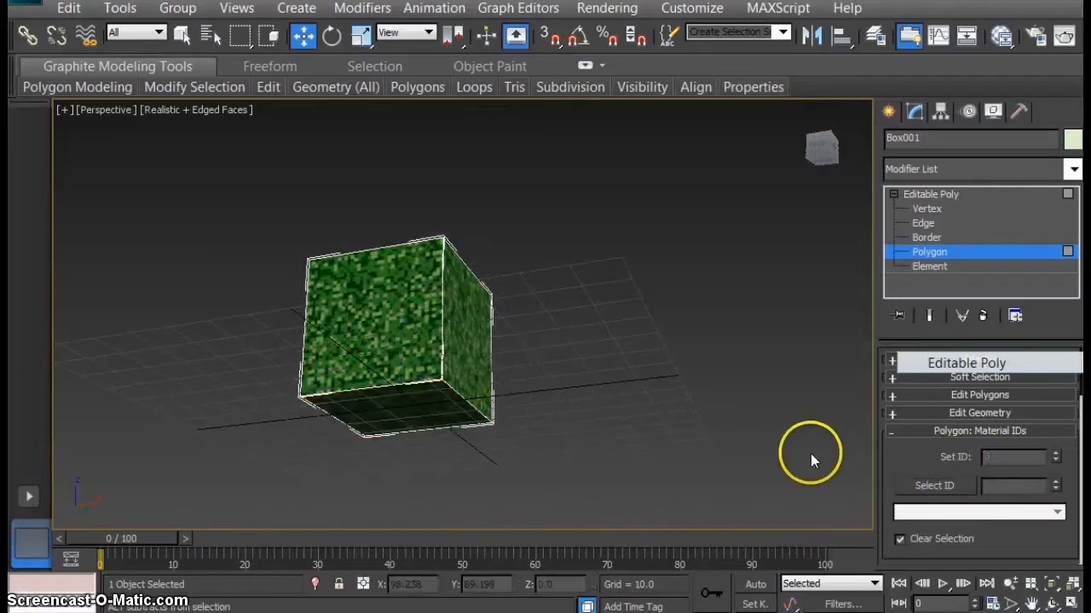
Collapse the polygon material ID settings and leave Polygon level with no face selected
click(414, 402)
click(892, 435)
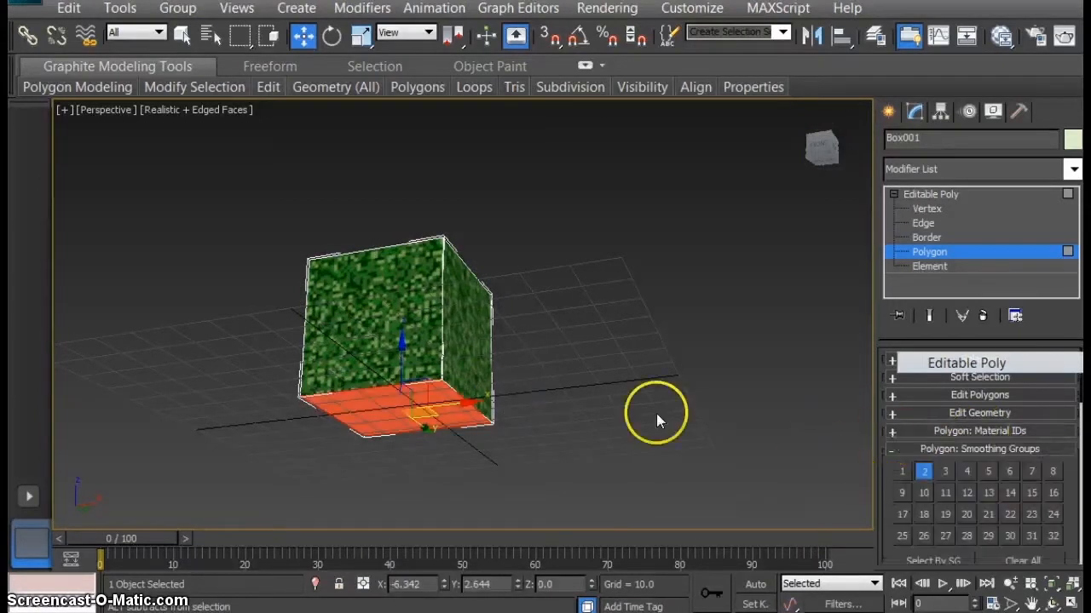
click(591, 406)
middle_drag(596, 366, 606, 357)
alt+middle_drag(533, 341, 597, 355)
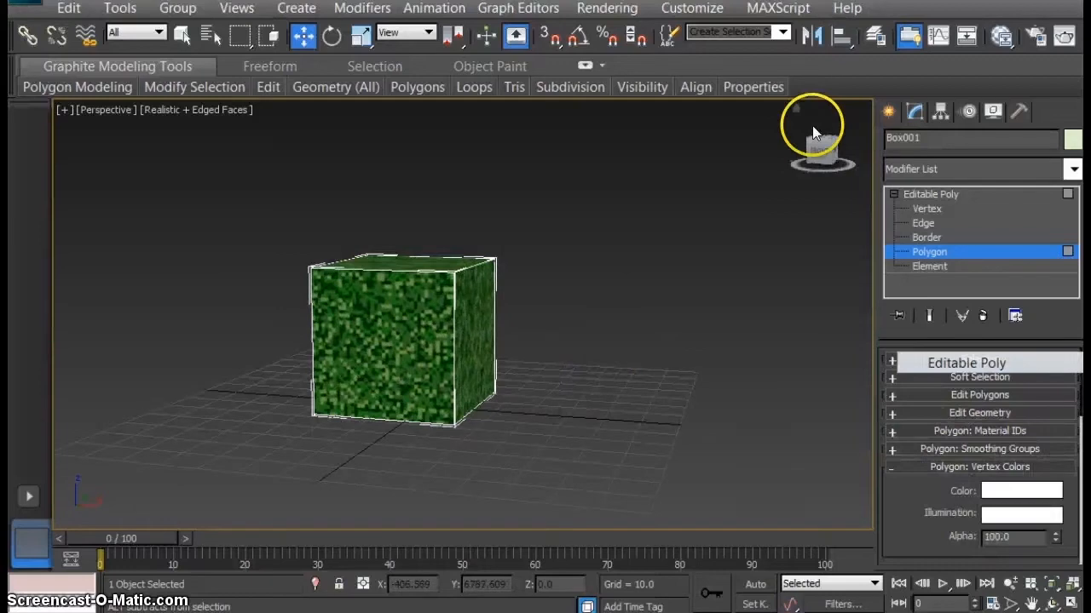
click(893, 195)
middle_drag(418, 396, 442, 412)
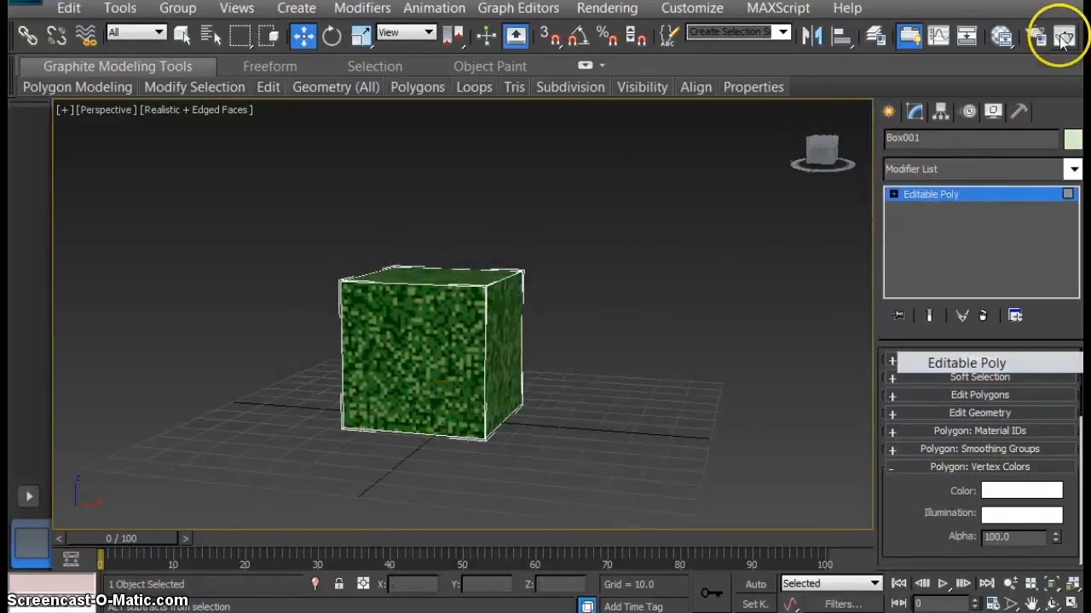
Open the Slate Material Editor below the cube and select the whole cube at Element level
click(1002, 36)
middle_drag(414, 349, 441, 349)
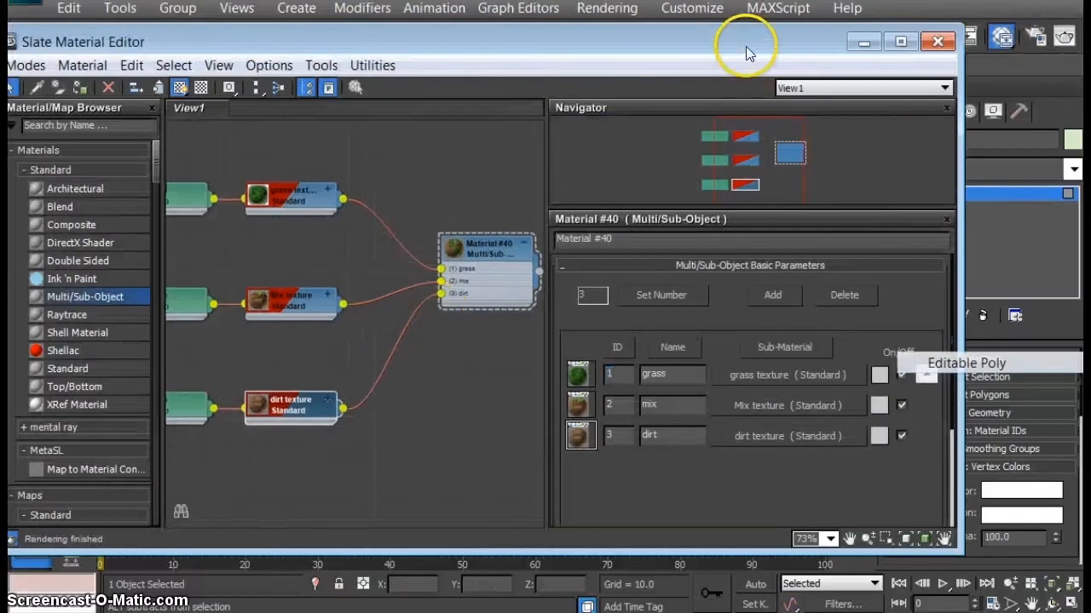
drag(745, 48, 658, 414)
click(539, 292)
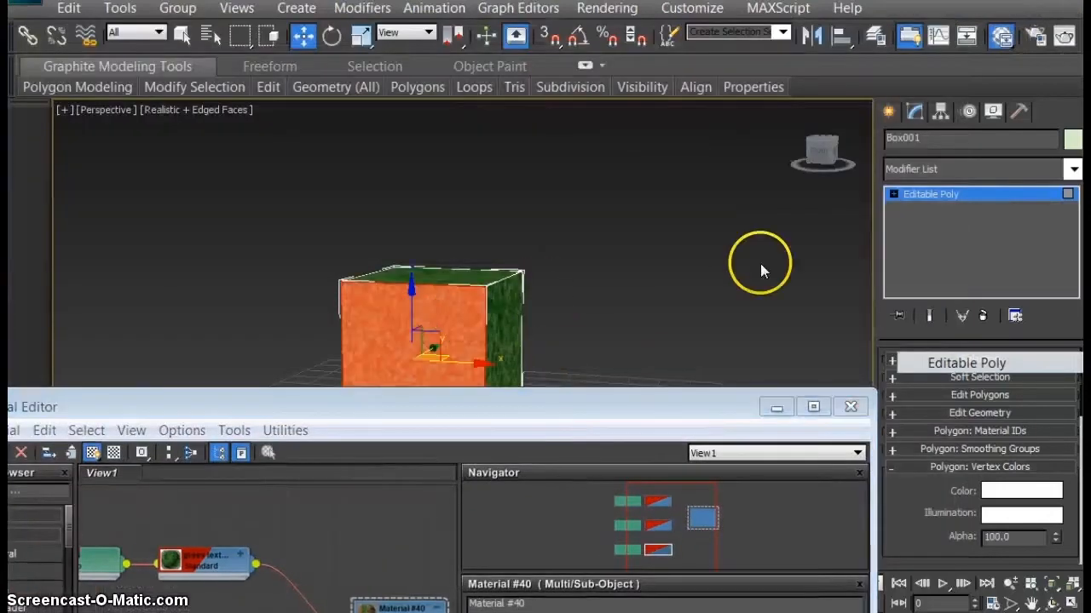
click(894, 194)
click(928, 266)
middle_drag(541, 357, 565, 220)
drag(588, 412, 619, 265)
Assign the Multi/Sub-Object material Material #40 to the selected element and close the Slate Material Editor
drag(421, 473, 397, 447)
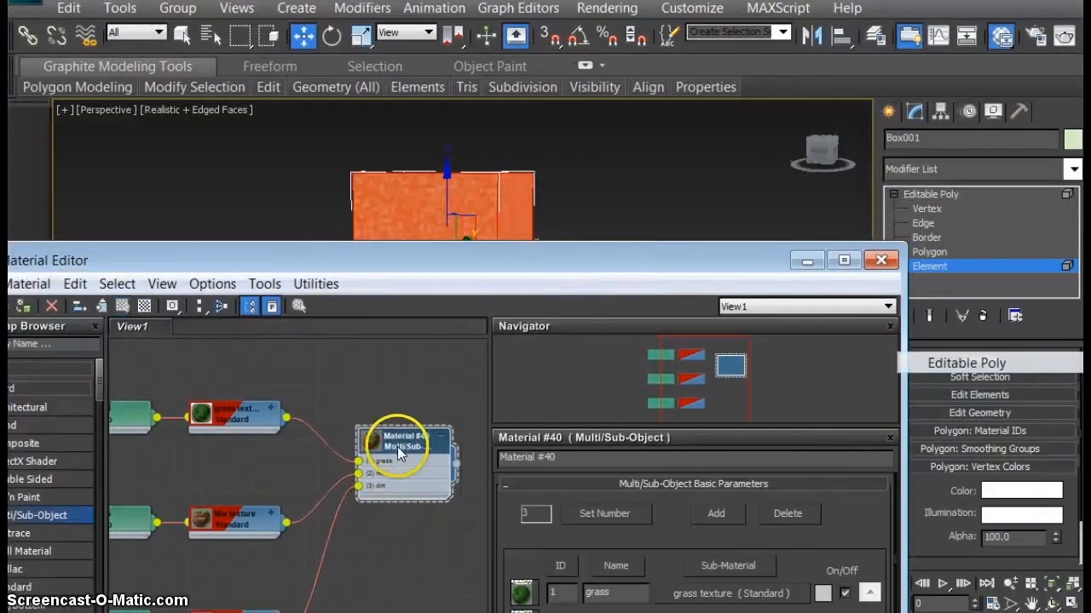
drag(362, 261, 445, 334)
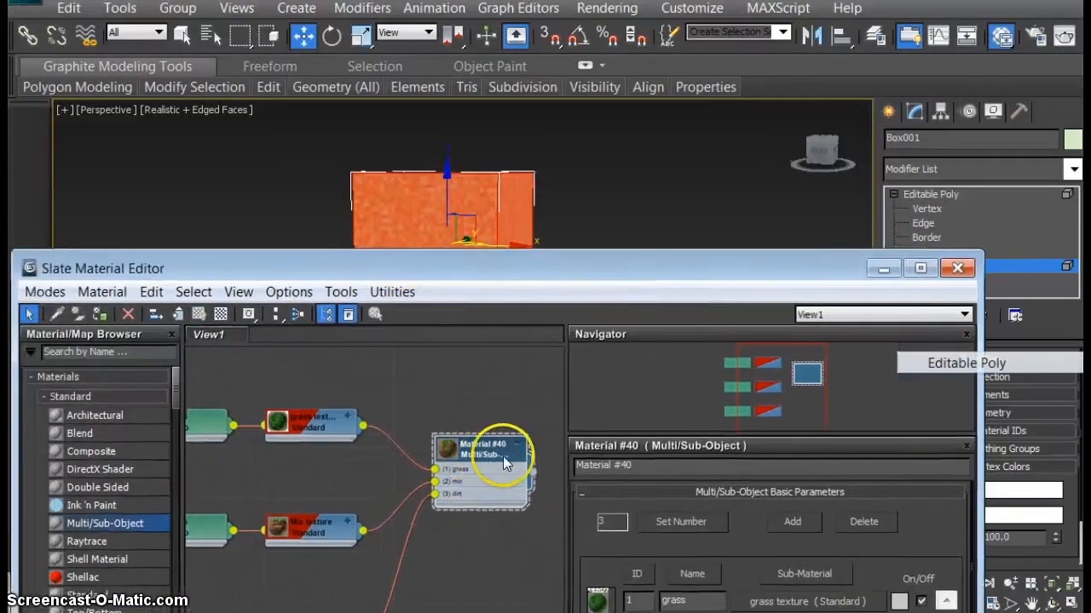
drag(474, 451, 474, 463)
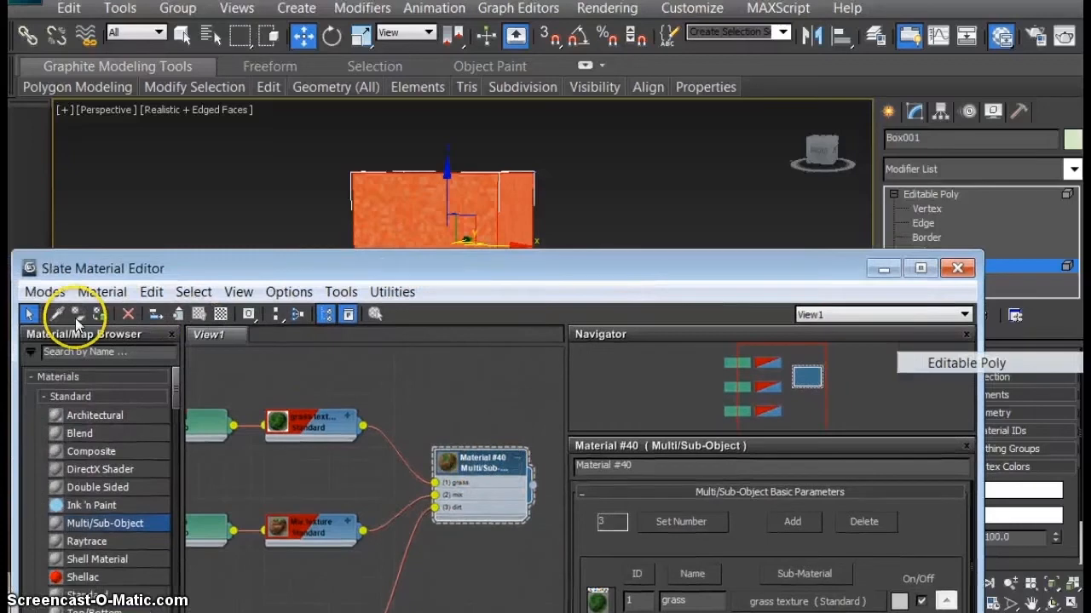
click(98, 315)
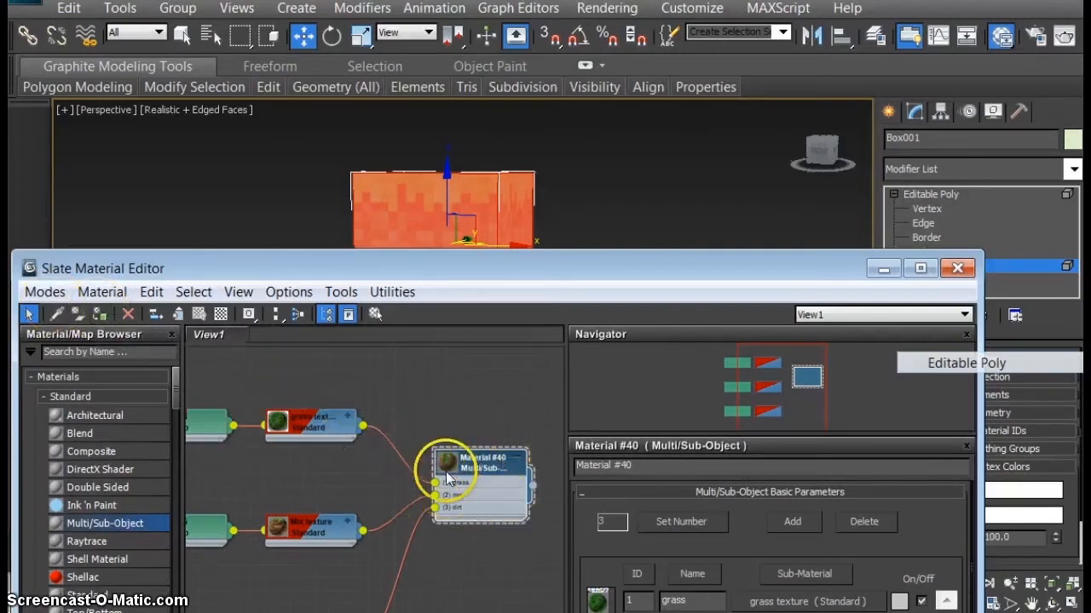
click(970, 274)
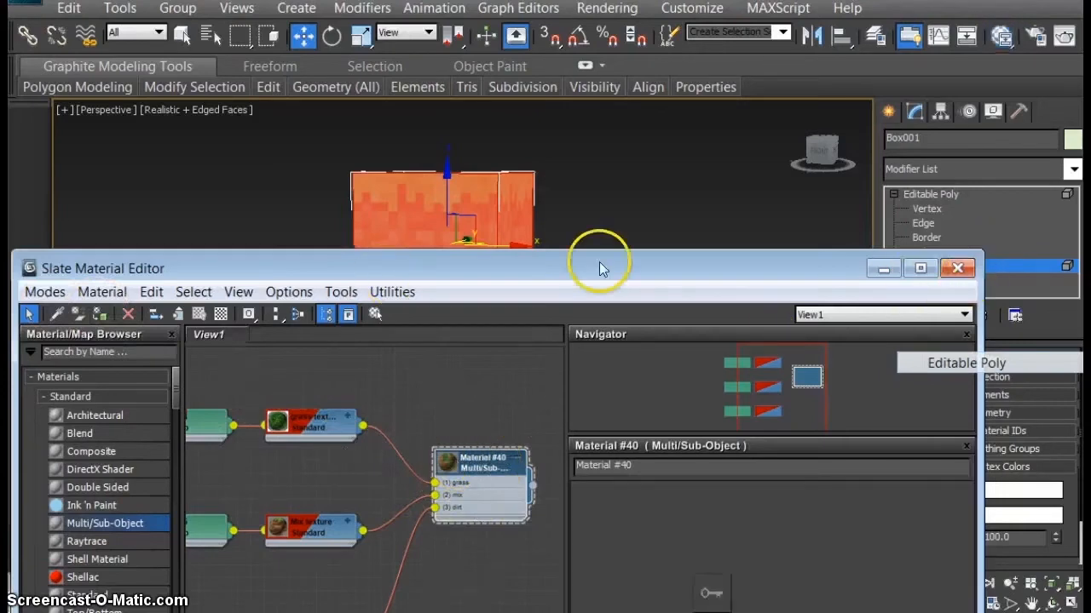
At Polygon level, select the cube's top face, set its material ID to 1 and clear the selection
drag(815, 154, 772, 218)
drag(810, 142, 806, 159)
click(925, 252)
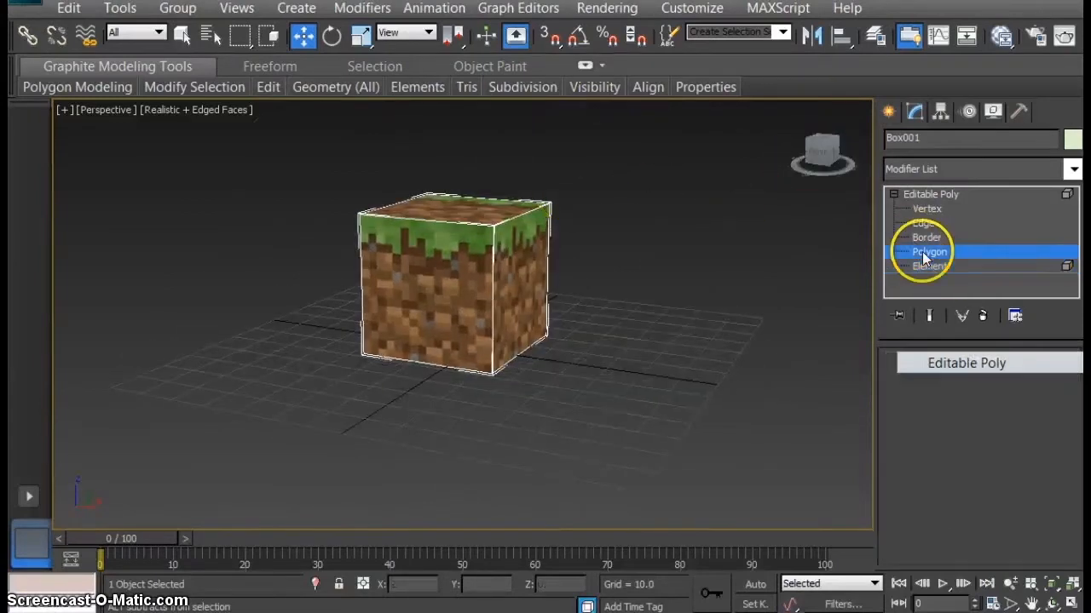
key(4)
click(487, 198)
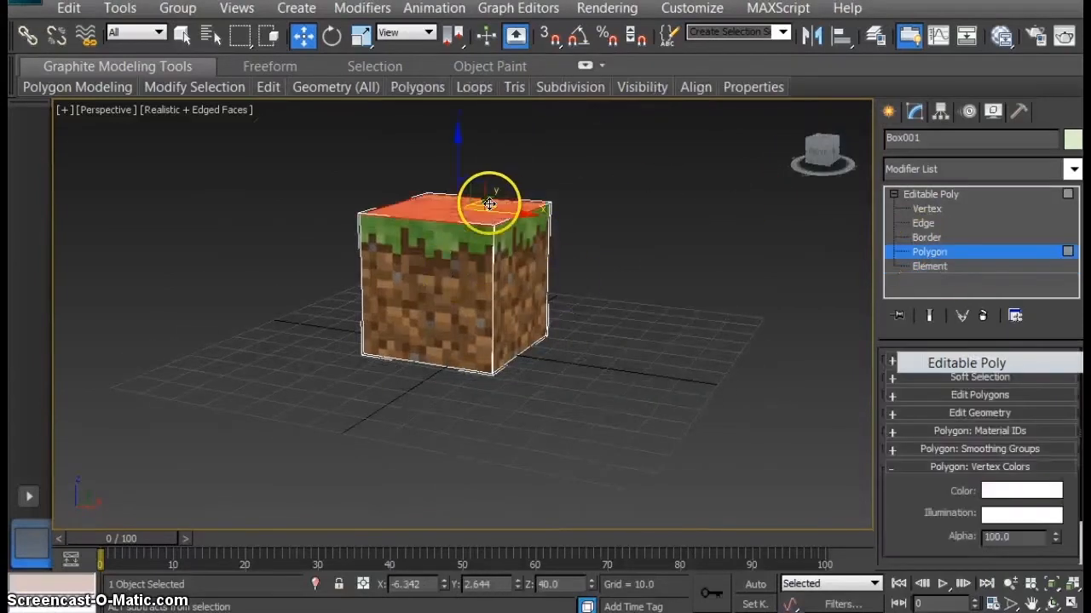
click(980, 431)
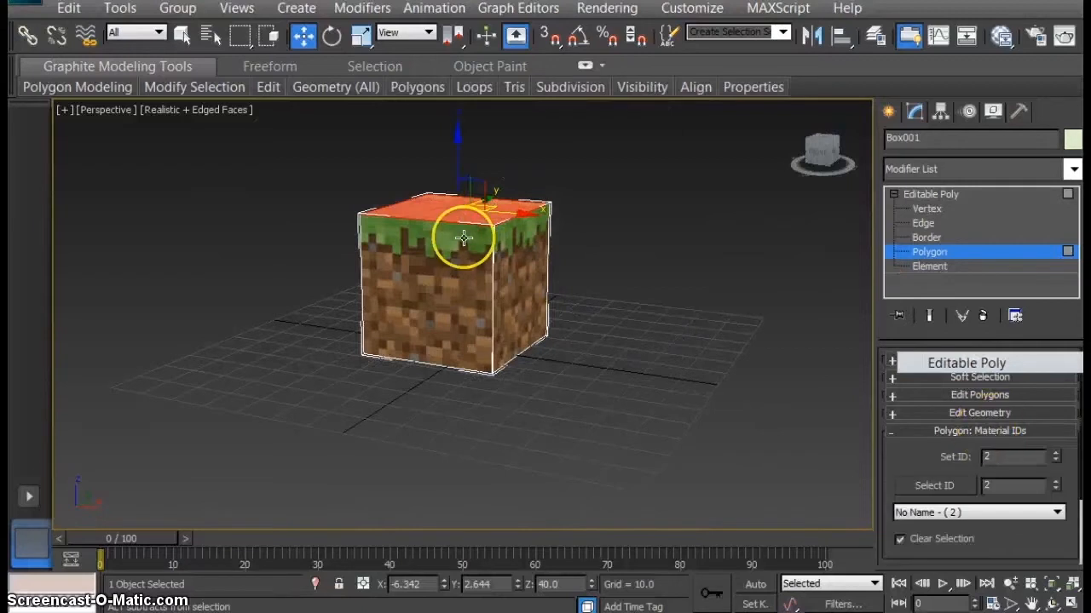
drag(1002, 458, 957, 462)
text(1)
key(Return)
click(734, 402)
middle_drag(646, 311, 624, 381)
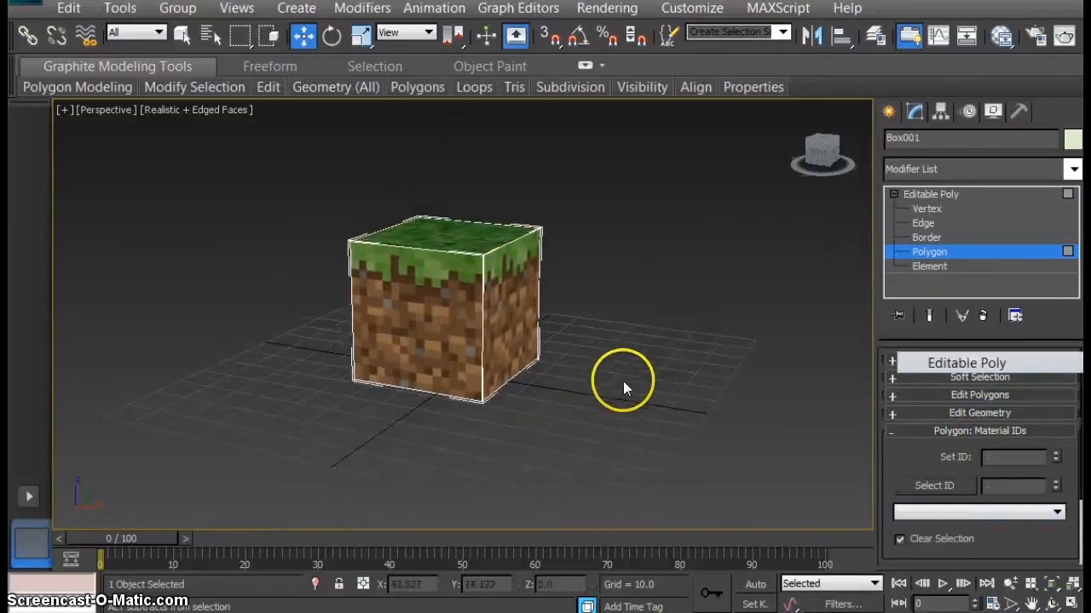
Select the cube's bottom face again from below and set its material ID to 3
mouse_move(822, 149)
mouse_down()
mouse_move(806, 122)
mouse_move(813, 514)
mouse_move(811, 156)
mouse_up()
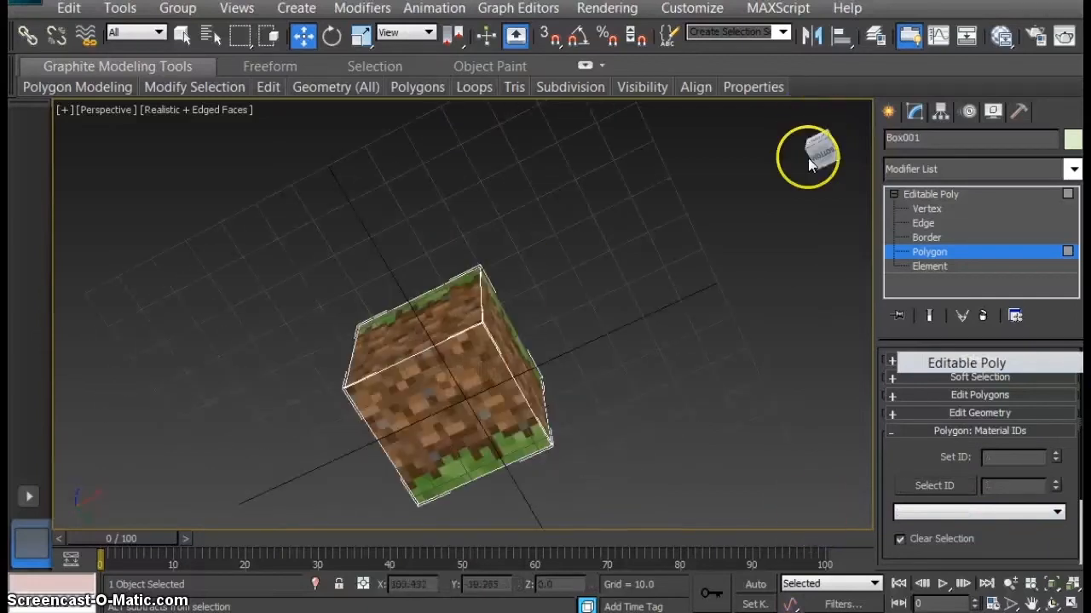
click(451, 365)
click(1003, 457)
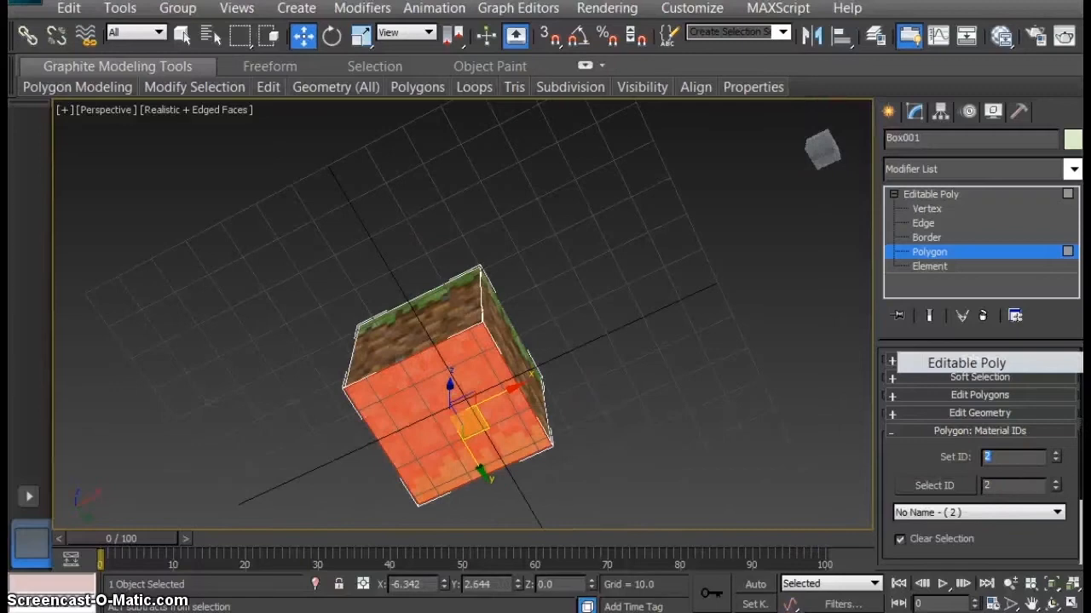
key(Return)
click(580, 432)
Check the bottom face's material ID and inspect the cube's textures from above and below
click(417, 427)
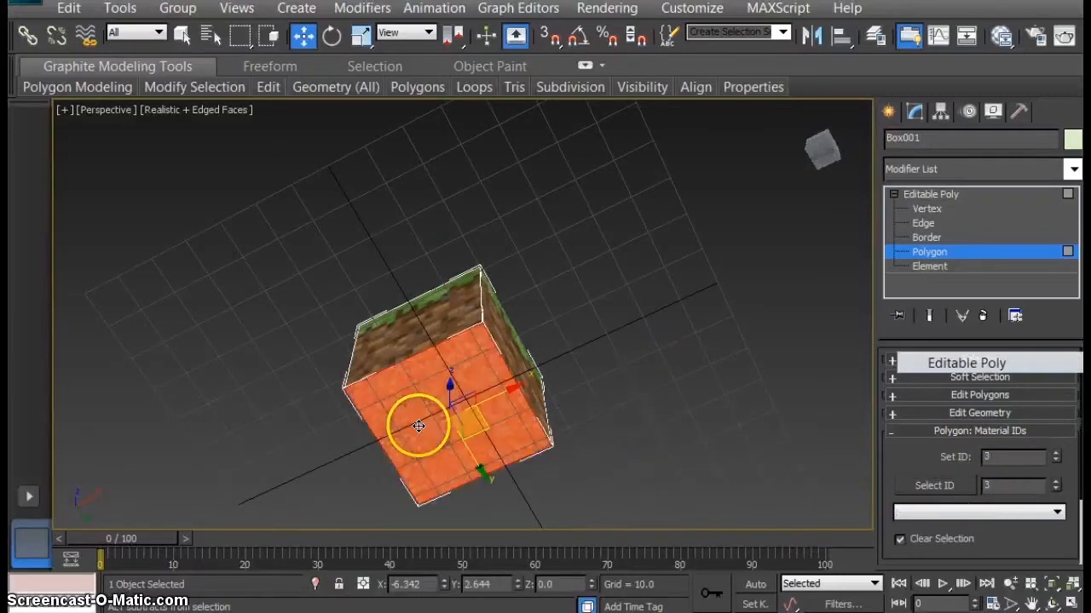
click(647, 354)
click(496, 376)
click(609, 342)
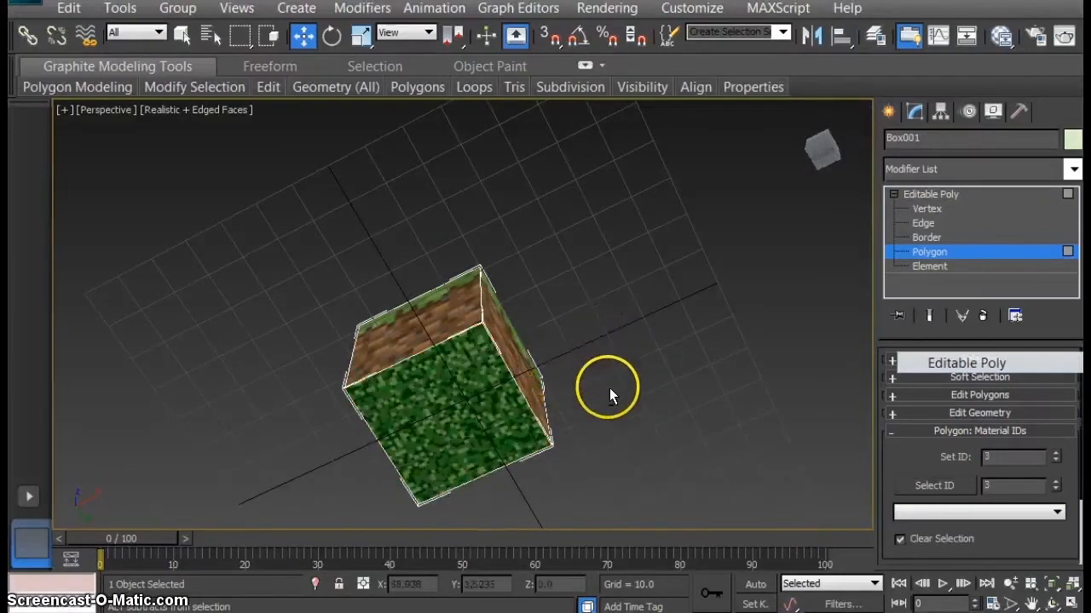
drag(822, 152, 823, 204)
click(445, 404)
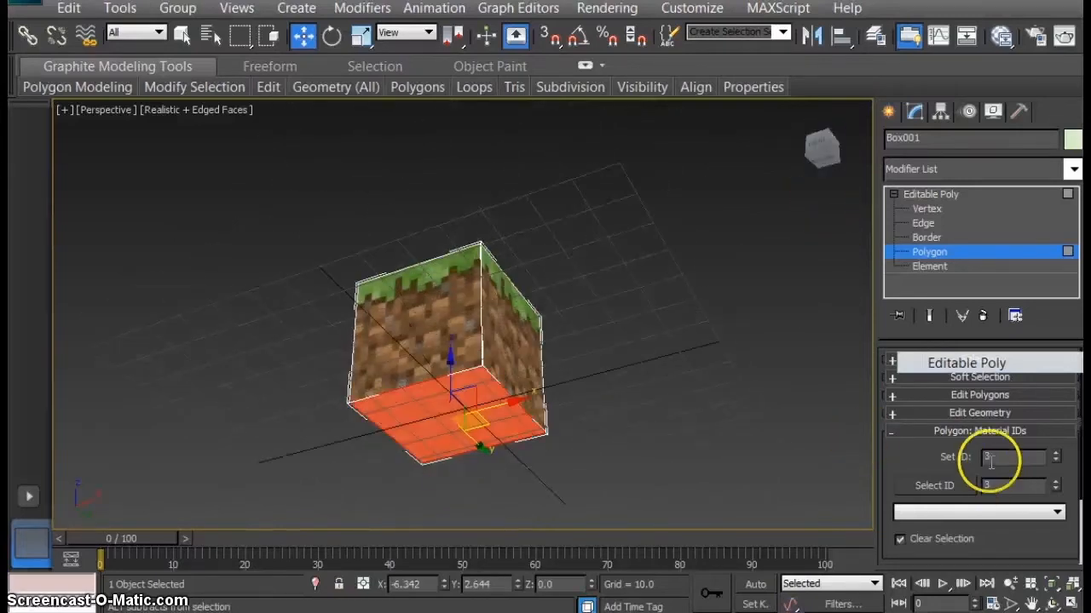
click(640, 407)
click(835, 155)
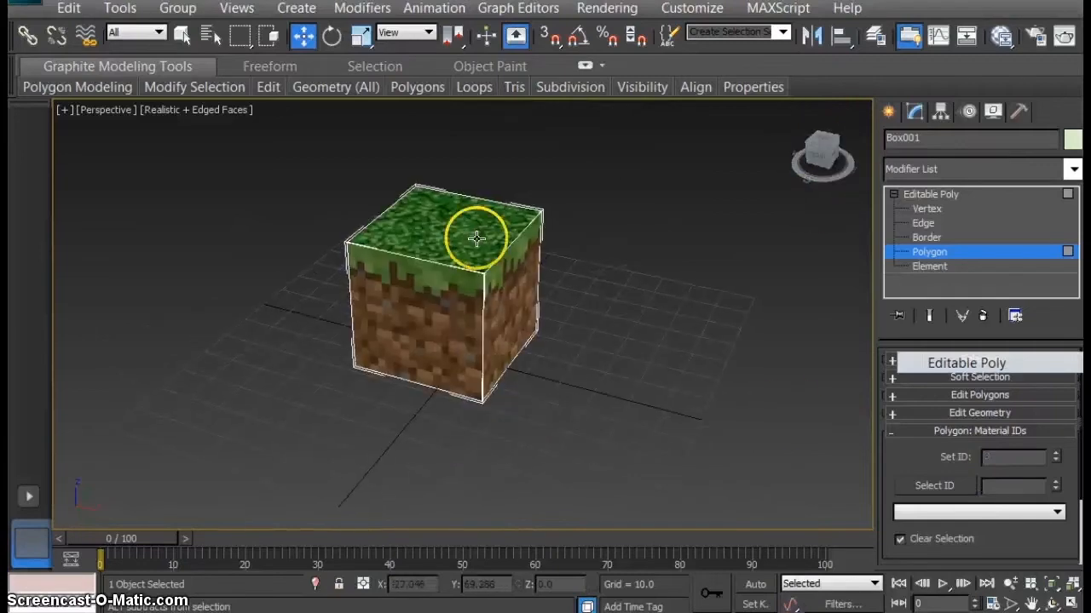
drag(820, 127, 818, 511)
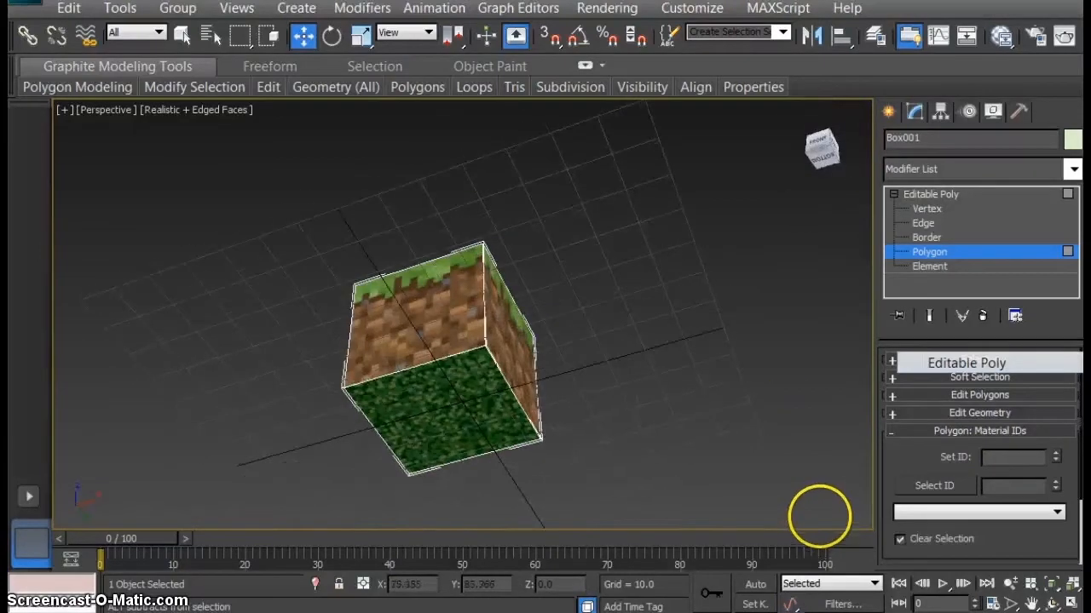
Reopen the material editor and review the IDs and sub-materials of the Multi/Sub-Object Material #40
click(1001, 34)
double_click(500, 270)
click(286, 344)
click(464, 198)
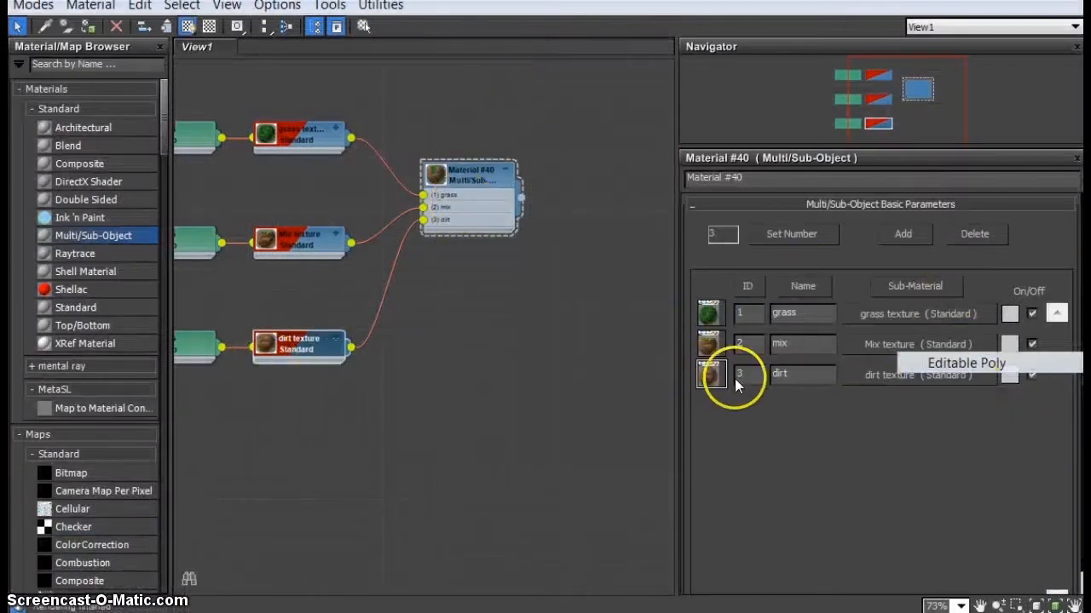
drag(477, 191, 496, 196)
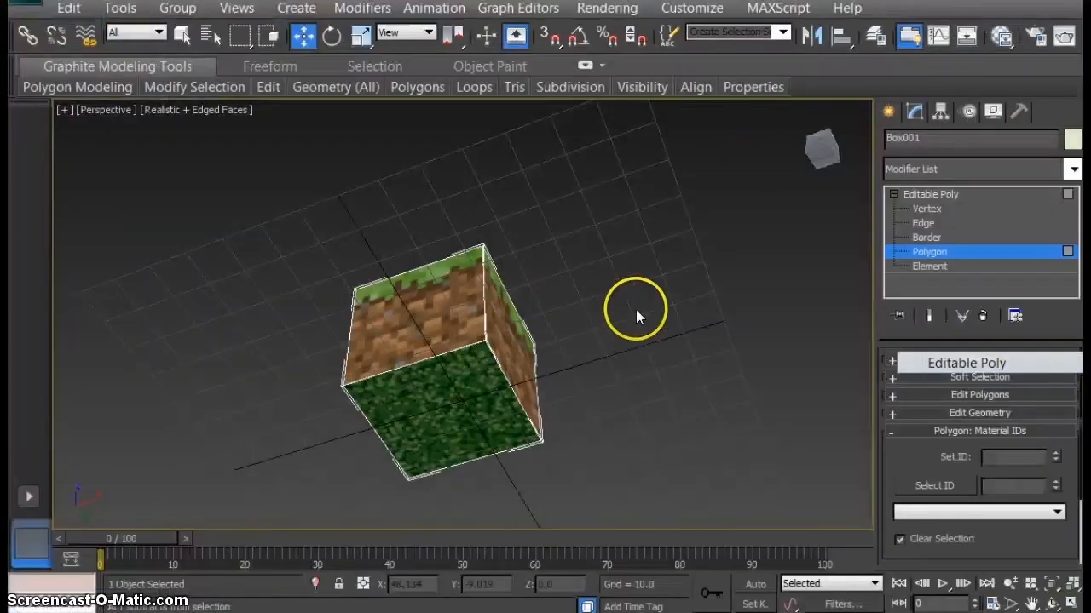
Render the Perspective view, close the render window and look at the cube's underside
click(1064, 38)
drag(719, 175, 488, 24)
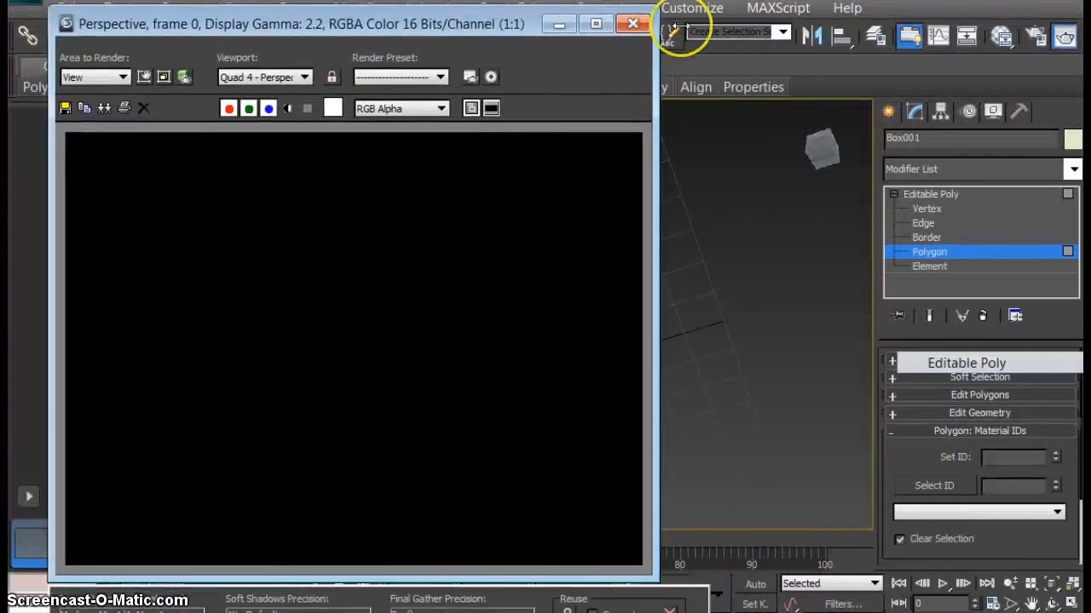
click(628, 23)
middle_drag(552, 358, 584, 348)
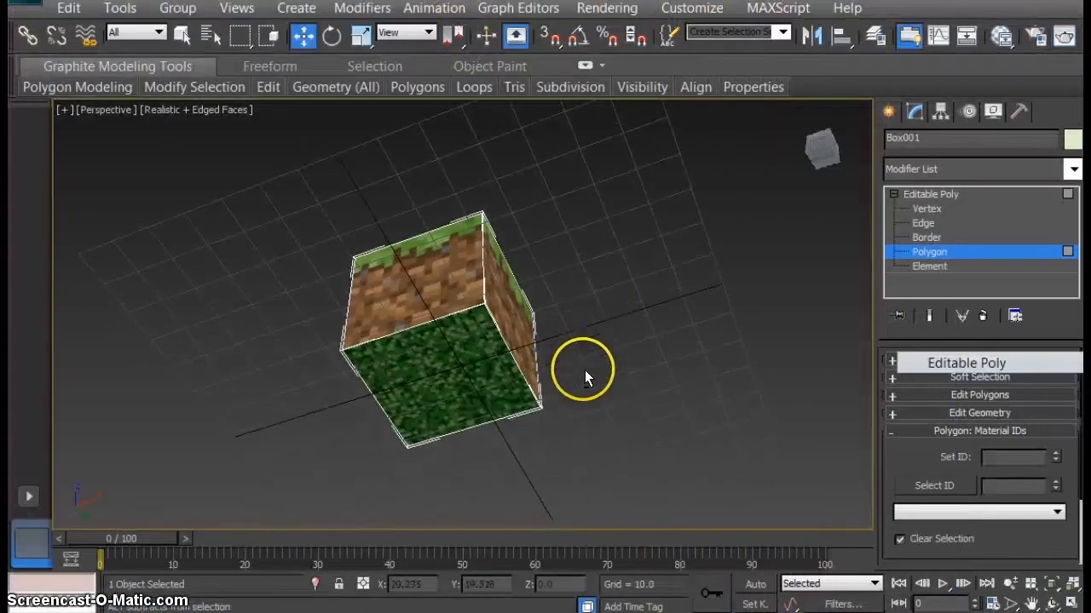
drag(827, 176, 818, 145)
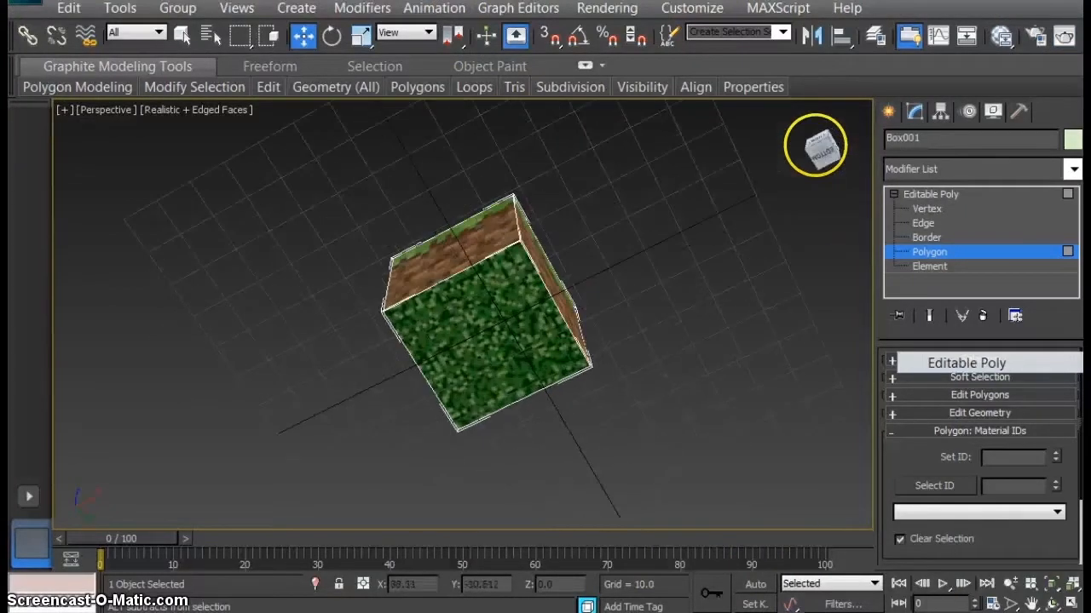
Re-enter Polygon level and select the cube's bottom face to check its material ID
click(931, 252)
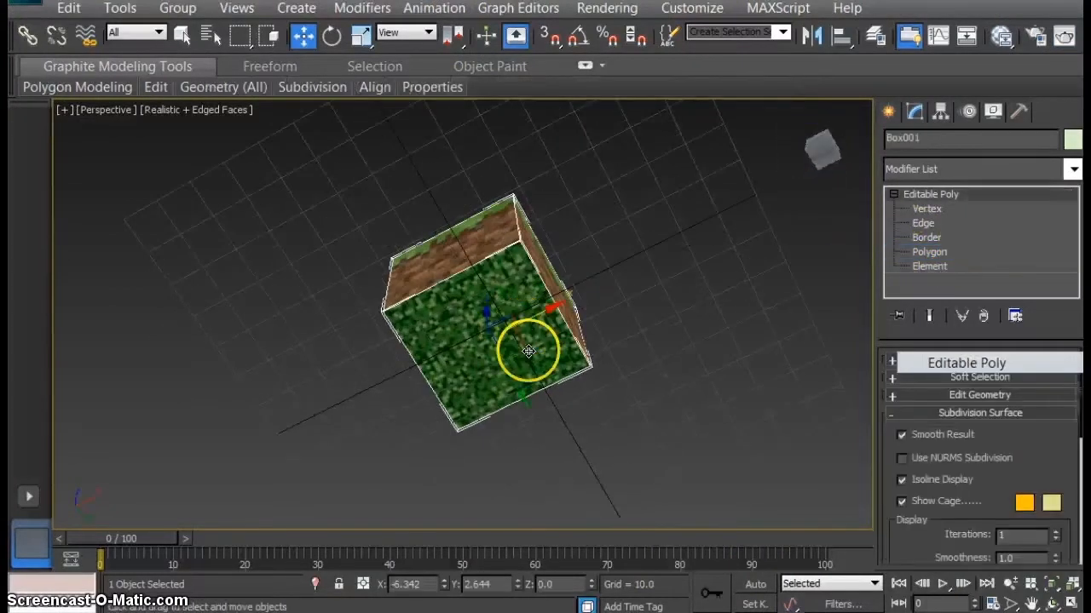
click(927, 250)
click(489, 329)
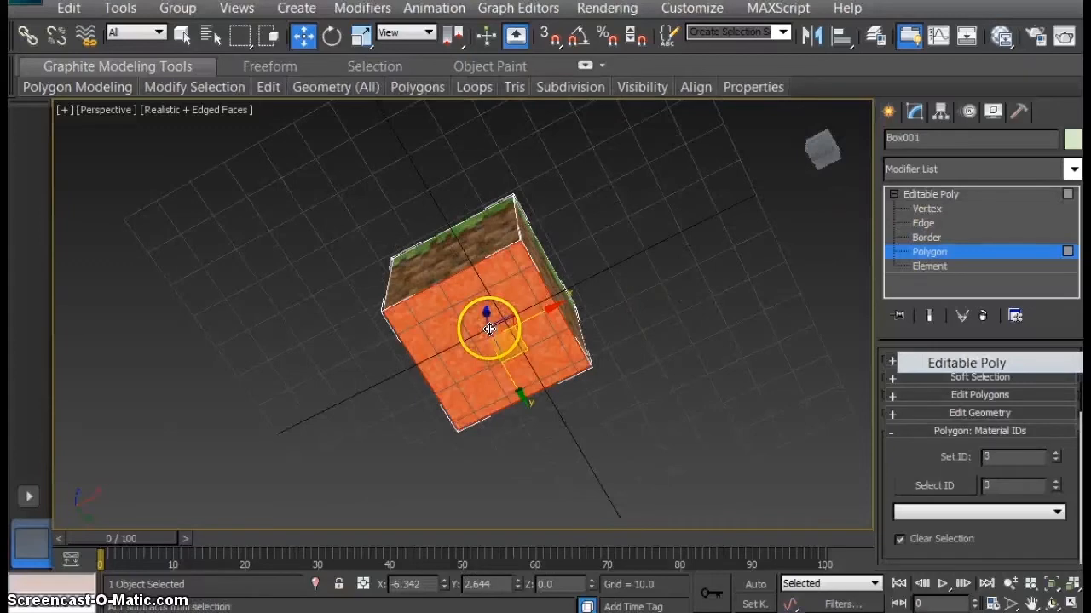
Inspect the cube's dirt-textured underside and bring the Slate Material Editor back up to view the dirt texture nodes
key(ctrl+p)
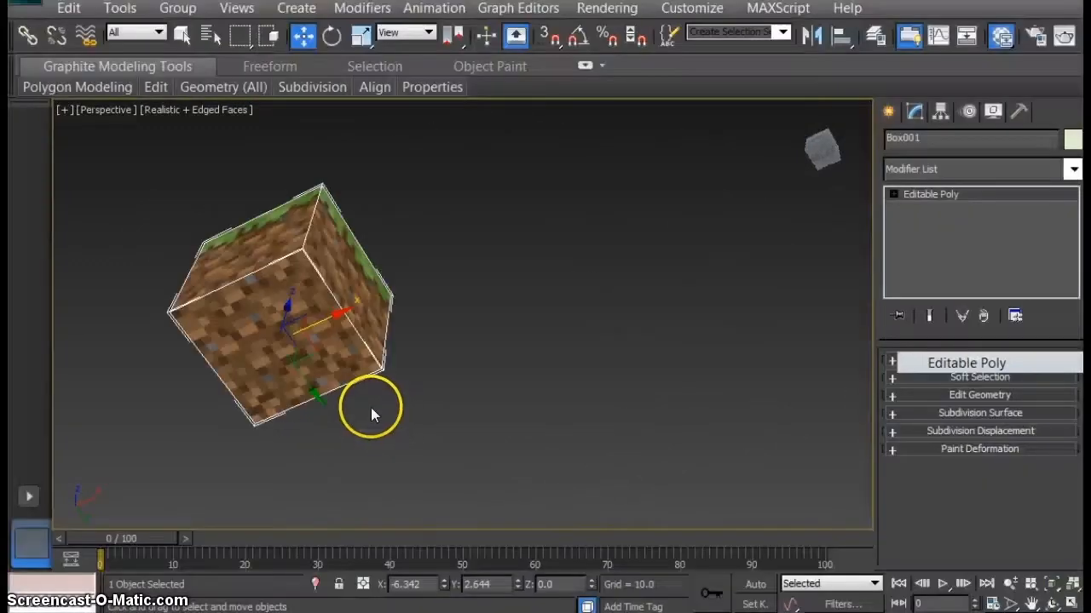
drag(371, 407, 520, 324)
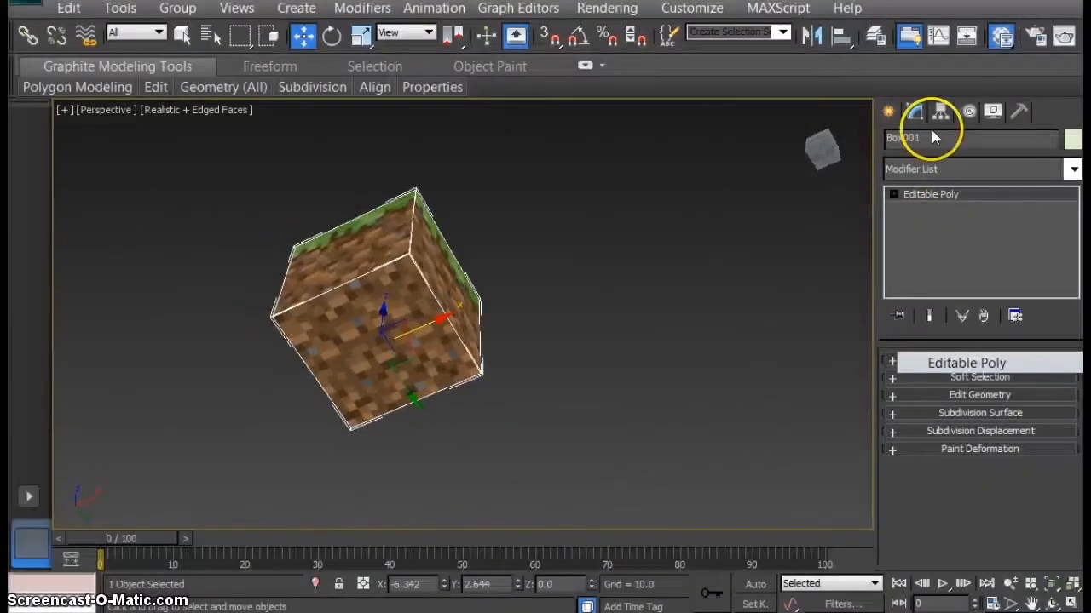
drag(817, 151, 841, 166)
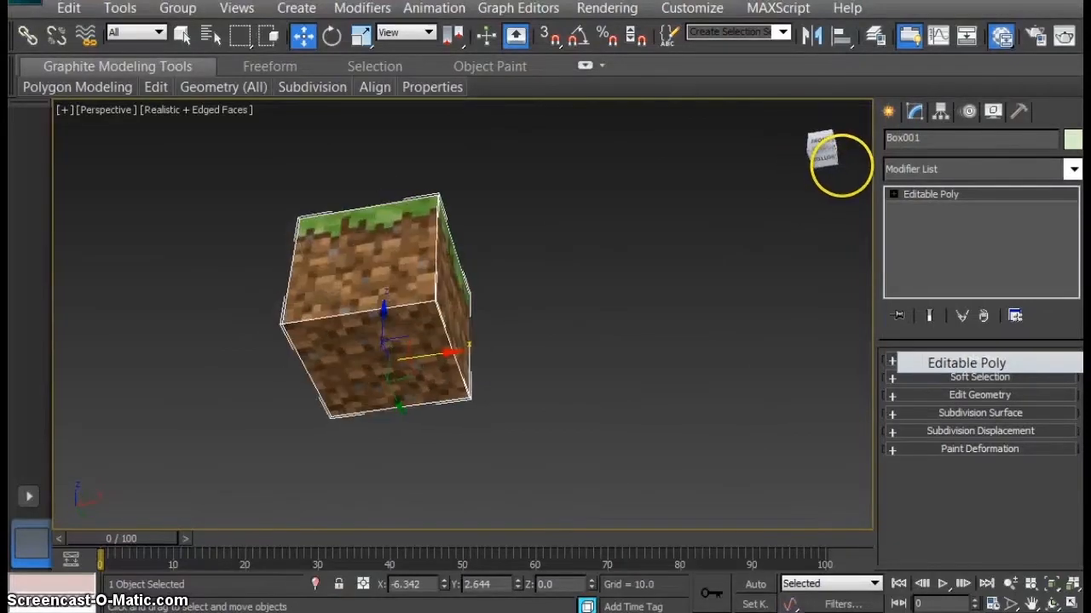
key(m)
drag(499, 87, 398, 51)
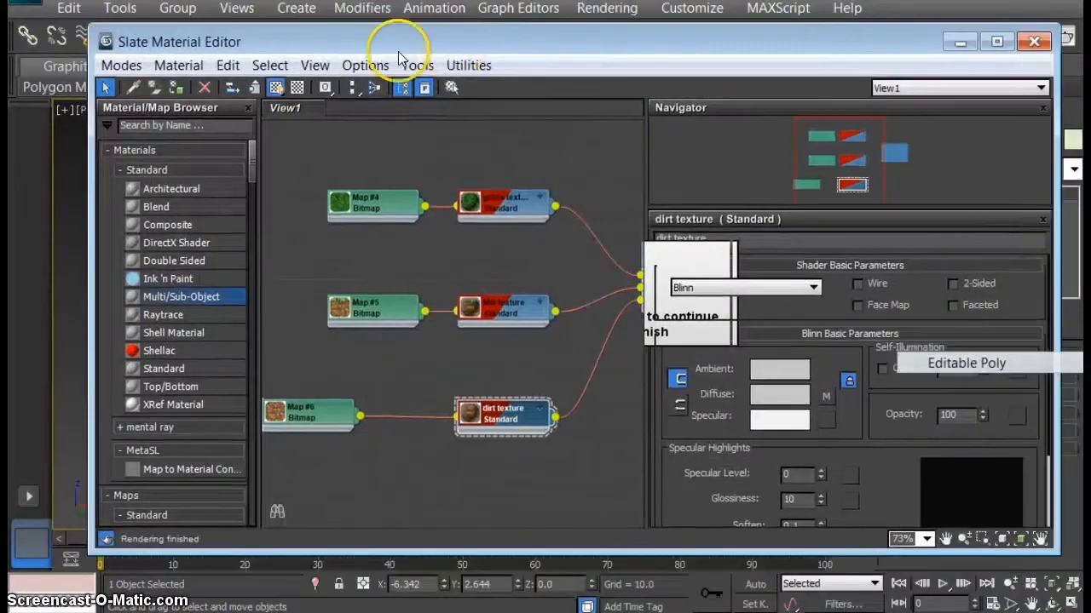
Examine the dirt texture's viewport display options and its connection to the Multi/Sub-Object Material #40
mouse_move(467, 420)
mouse_down()
mouse_move(450, 393)
mouse_move(449, 408)
mouse_up()
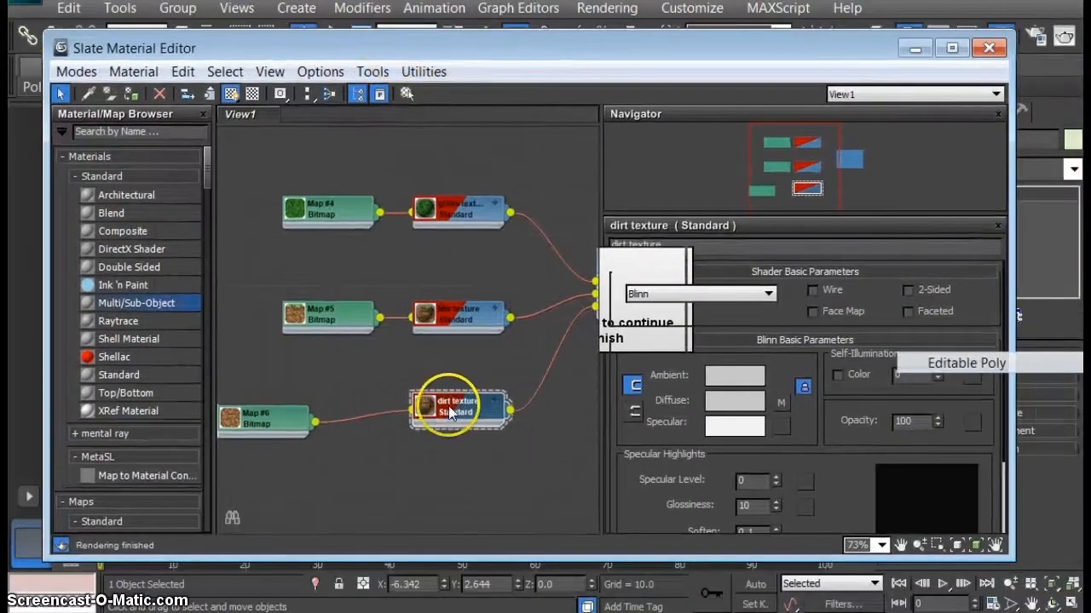
click(232, 94)
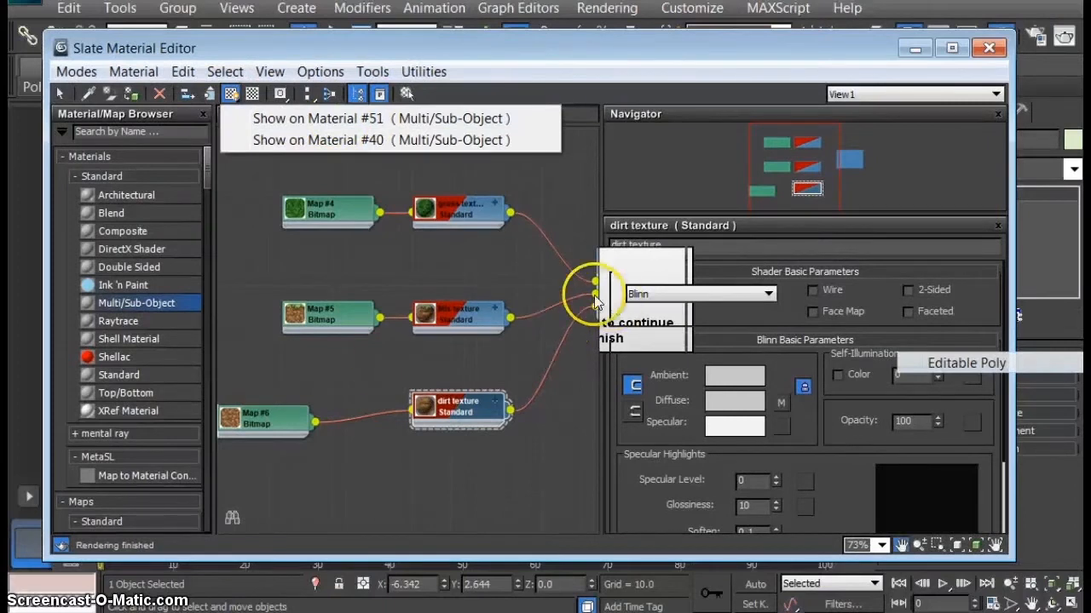
middle_drag(555, 395, 420, 427)
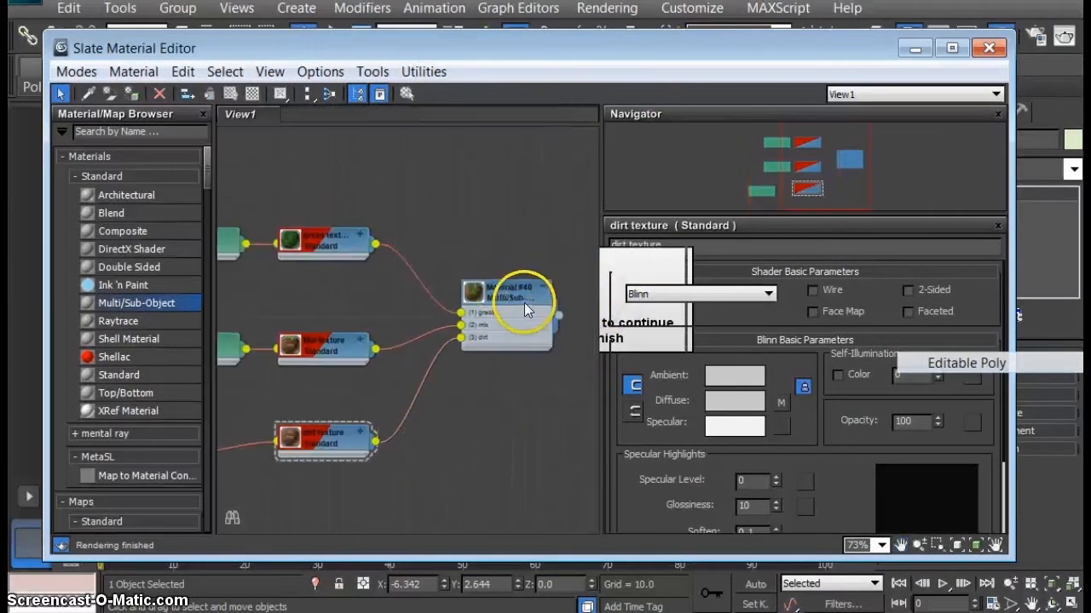
click(523, 303)
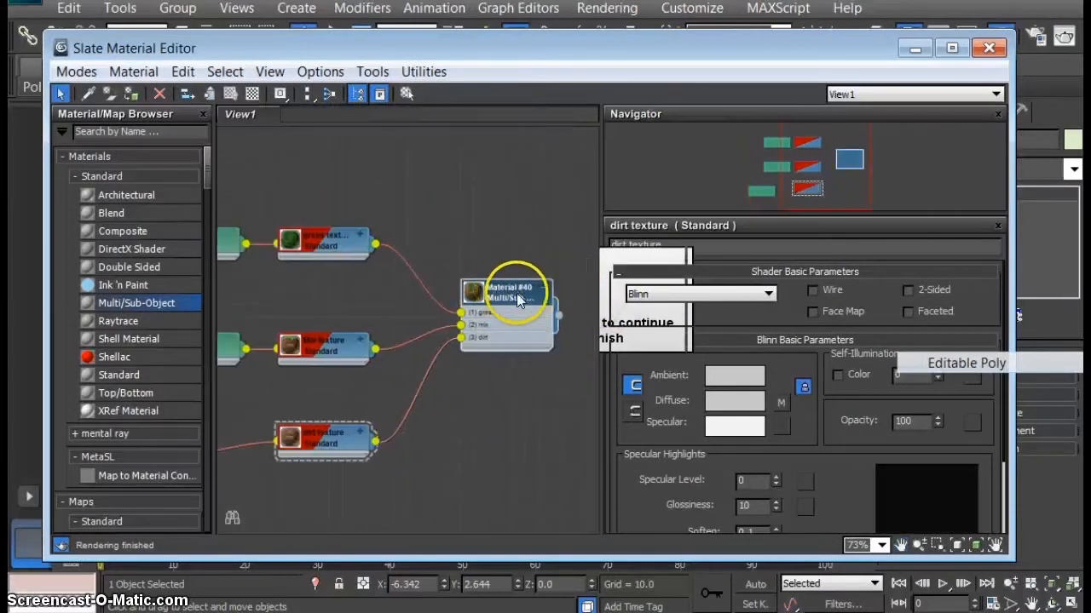
click(224, 72)
mouse_move(198, 74)
double_click(214, 44)
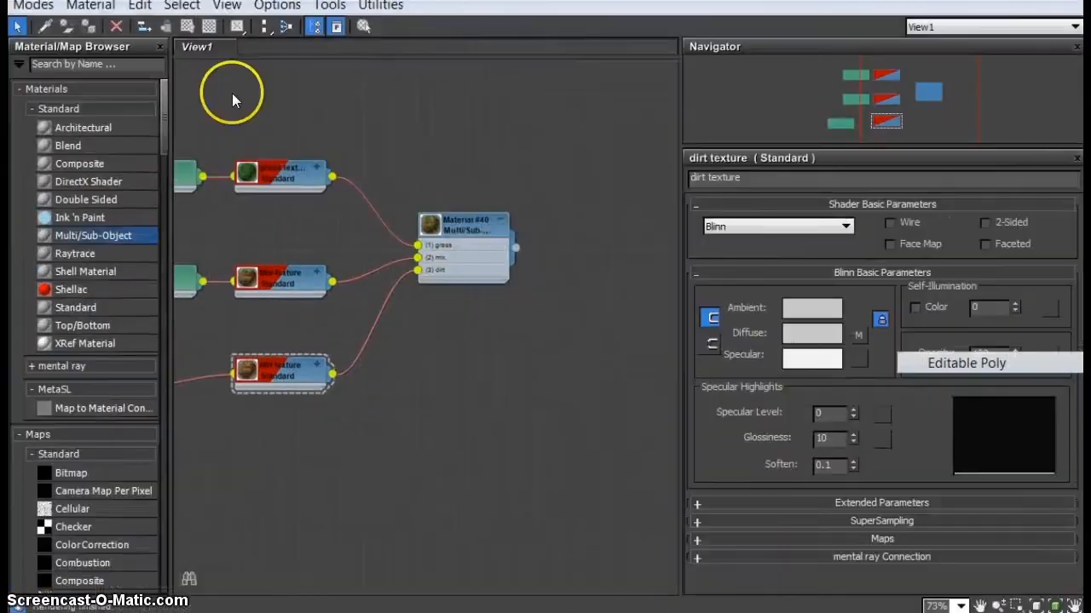
double_click(255, 1)
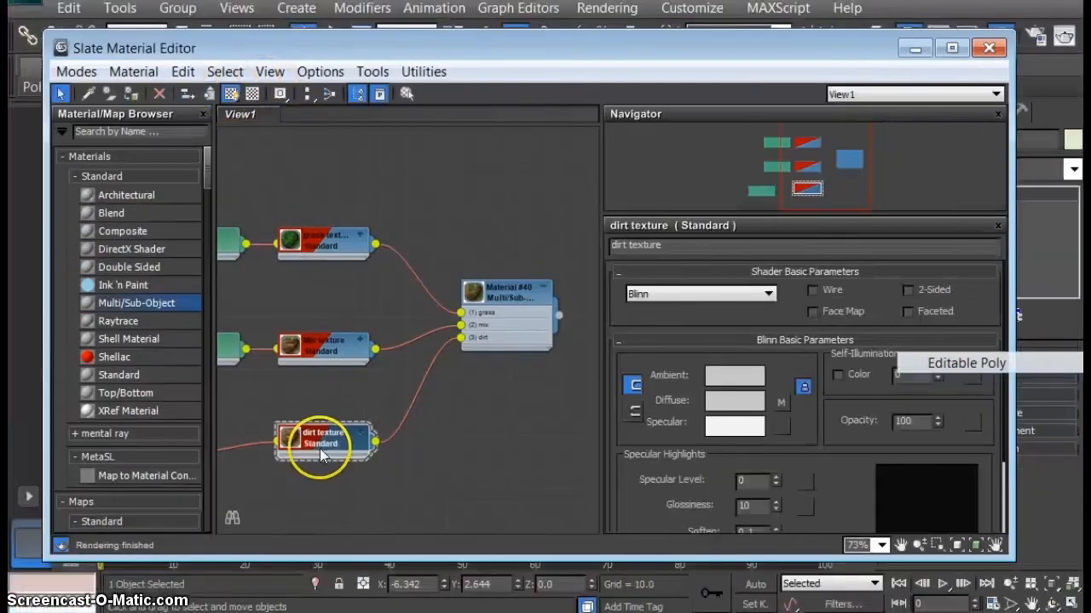
Toggle the dirt texture's shaded viewport display on Material #40 off and back on
click(232, 94)
click(256, 138)
click(231, 93)
click(368, 142)
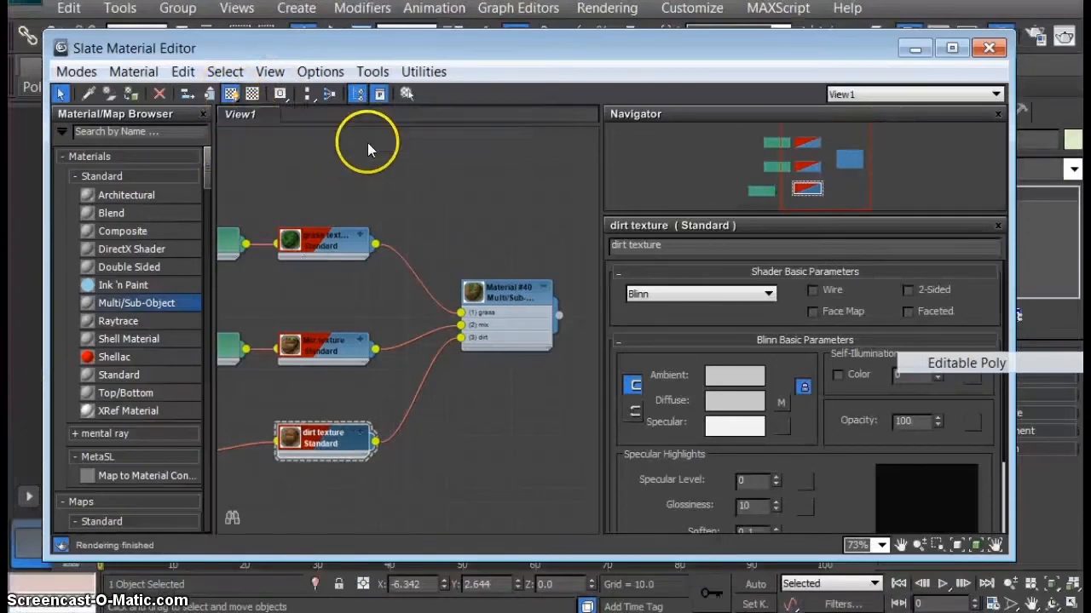
Reconnect bitmap Map #6 to the dirt texture's Diffuse Color, collapse the node and close the Slate Material Editor
middle_drag(407, 428, 526, 390)
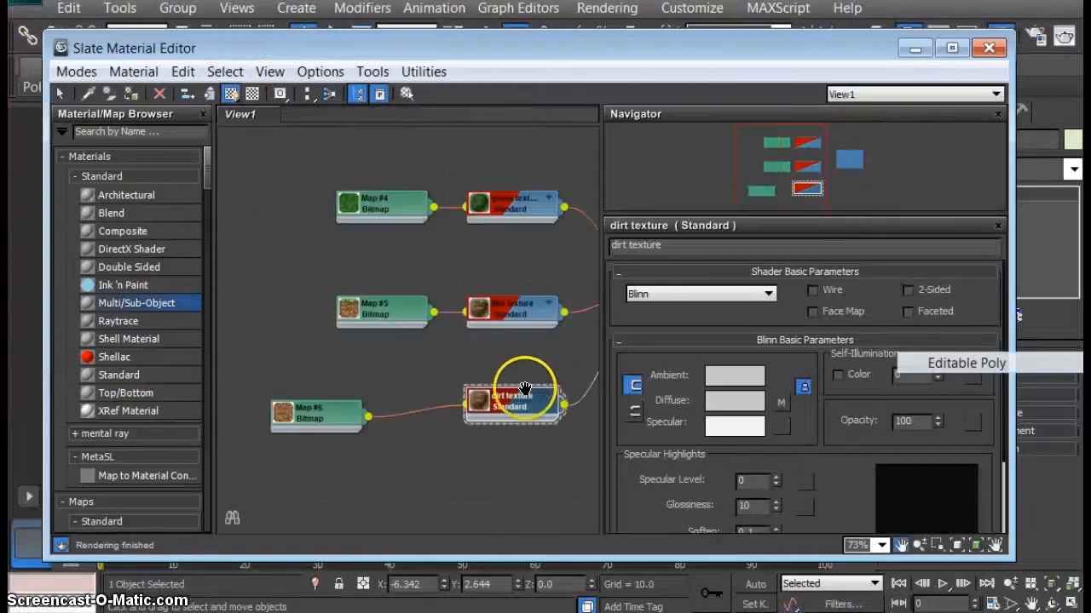
drag(247, 422, 299, 397)
click(482, 391)
middle_drag(539, 443, 543, 322)
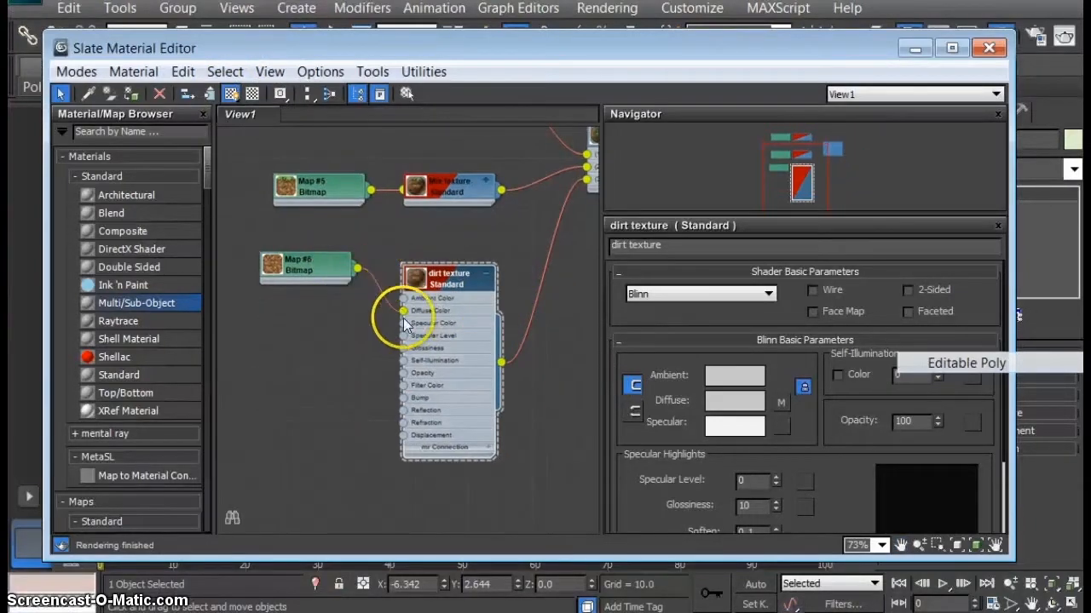
drag(403, 312, 363, 310)
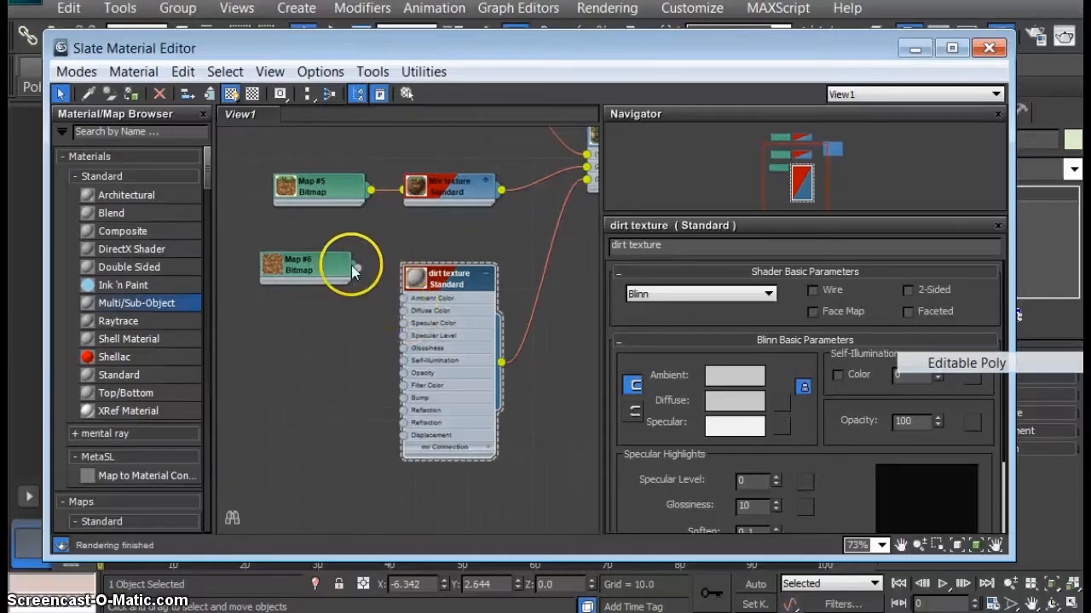
click(486, 274)
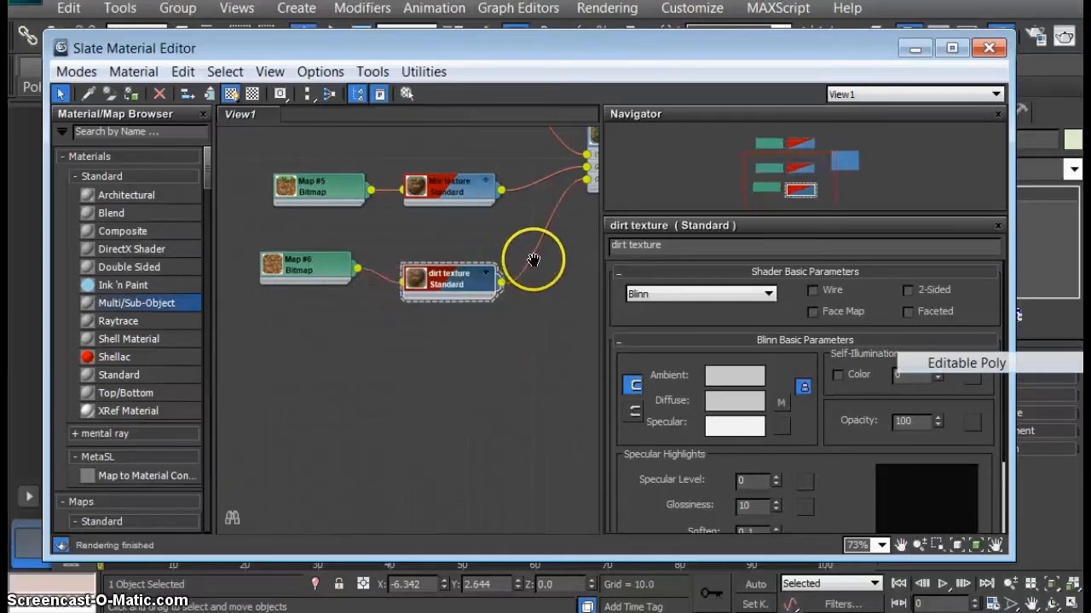
middle_drag(533, 260, 465, 314)
click(978, 49)
Render the Perspective view with the cube's grass top facing up and close the render window
alt+middle_drag(537, 339, 628, 383)
drag(792, 189, 791, 142)
drag(772, 104, 801, 205)
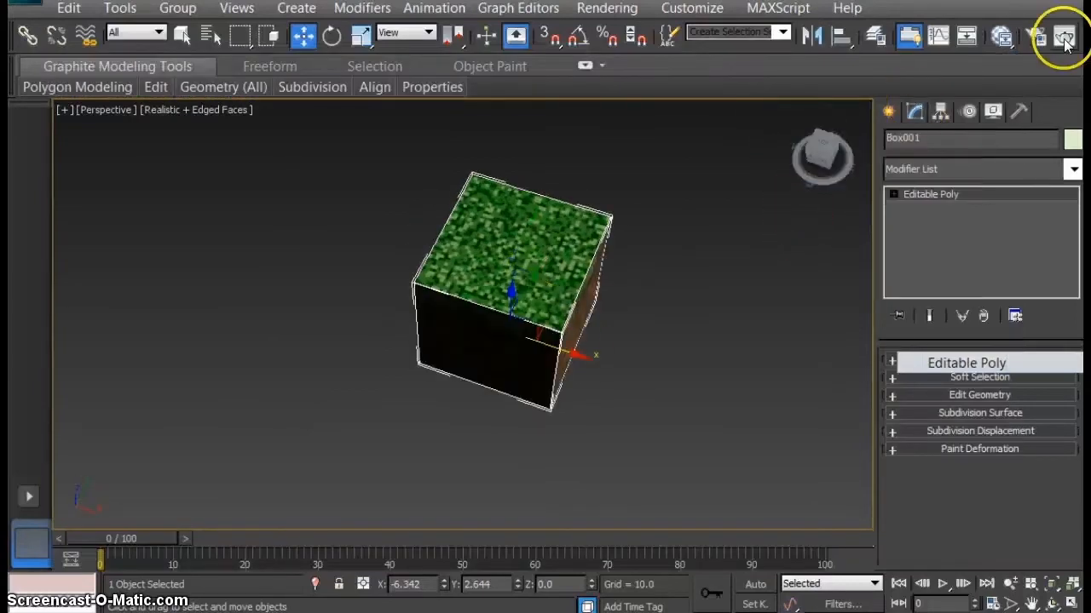
click(1064, 37)
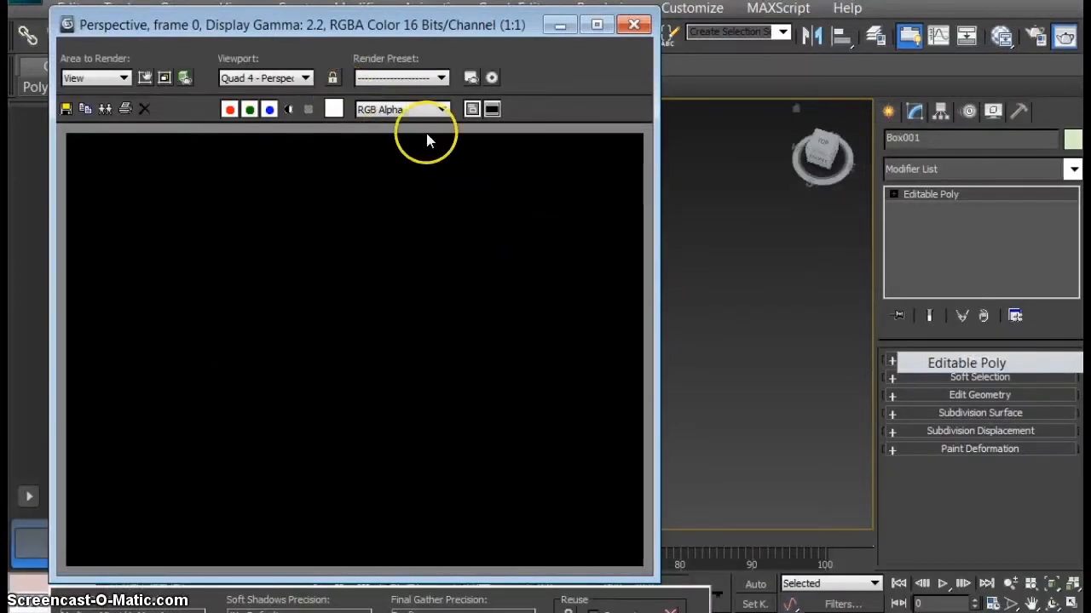
click(635, 26)
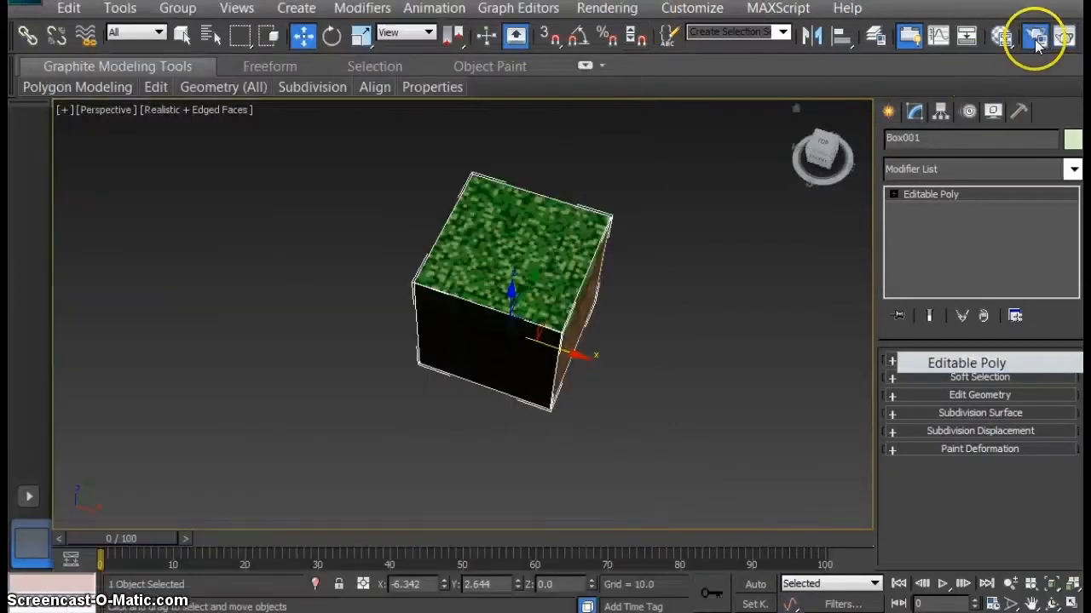
Open Render Setup and review its common parameters, including Single time output, the View render area, output size and render output options
click(1034, 39)
drag(1042, 138, 418, 22)
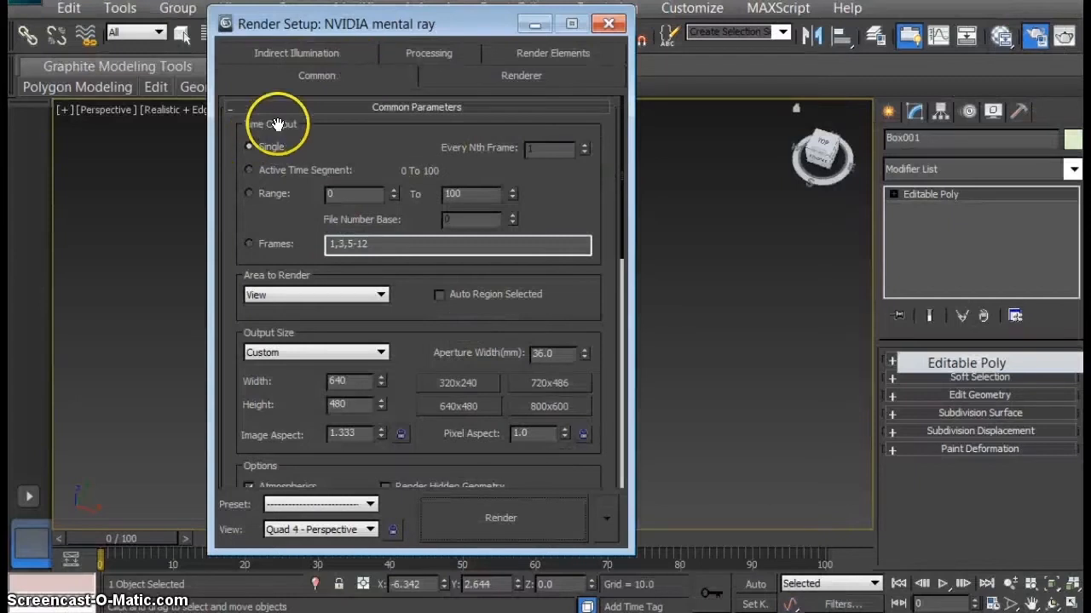
click(249, 147)
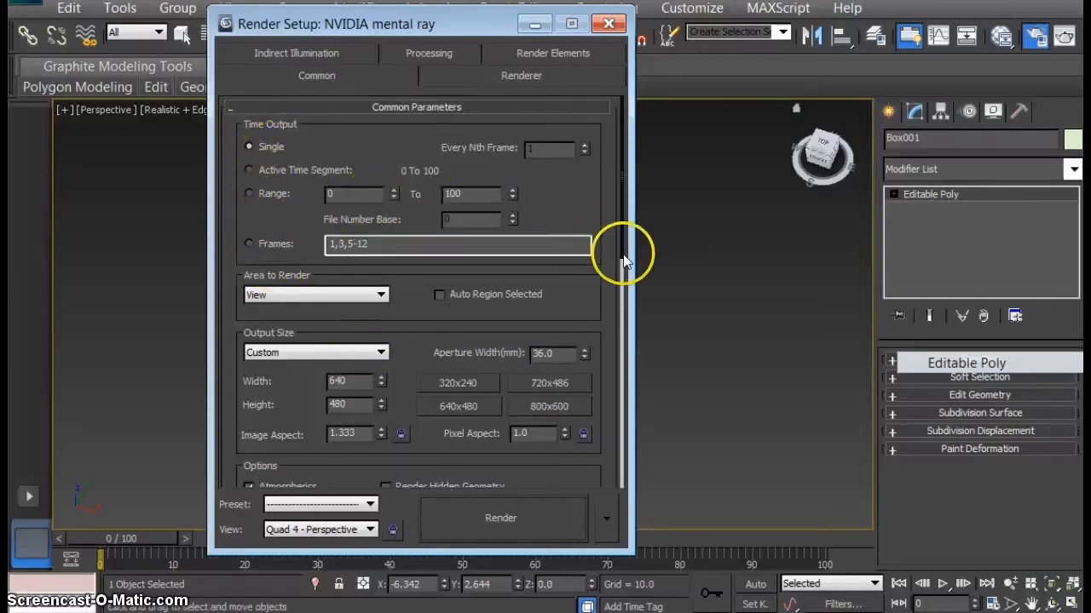
scroll(596, 256, down, 3)
click(382, 191)
click(292, 189)
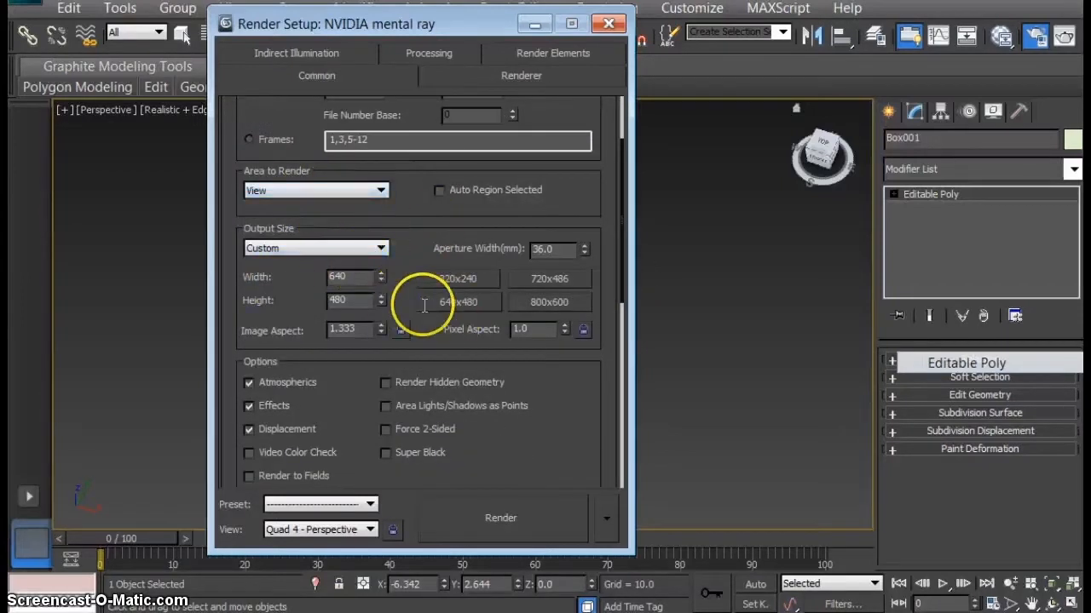
scroll(588, 264, down, 2)
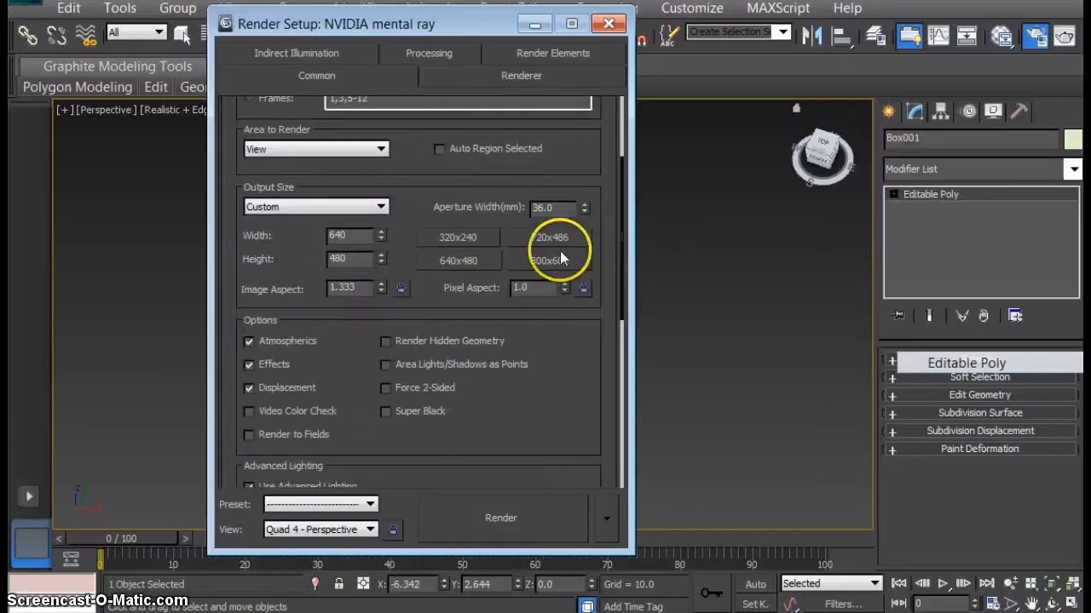
drag(619, 251, 615, 341)
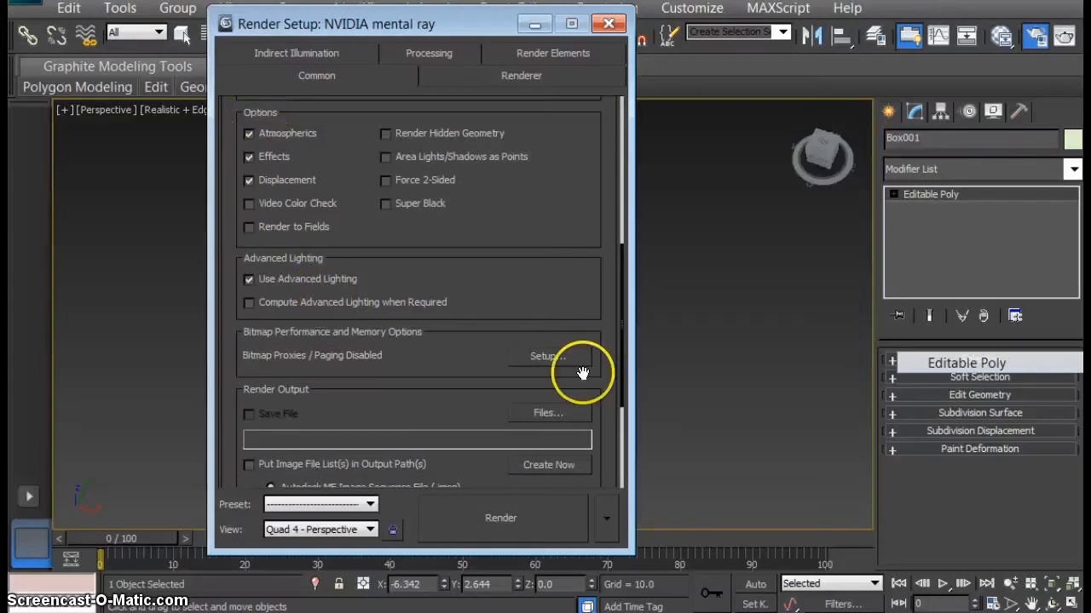
drag(622, 333, 621, 373)
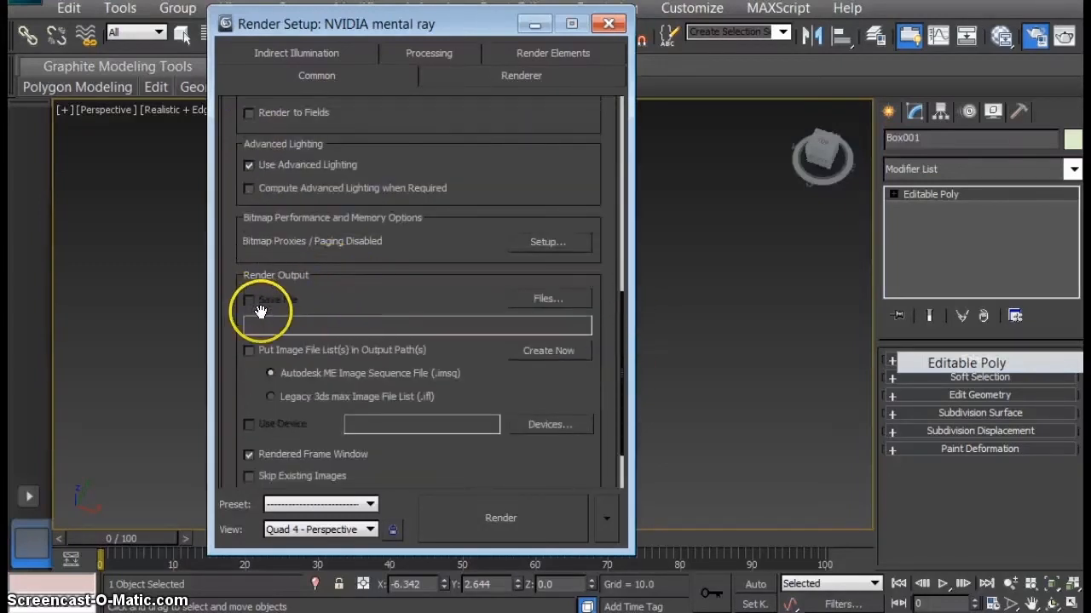
Set the render output file type to JPEG and name the file Project14b_Name
click(547, 299)
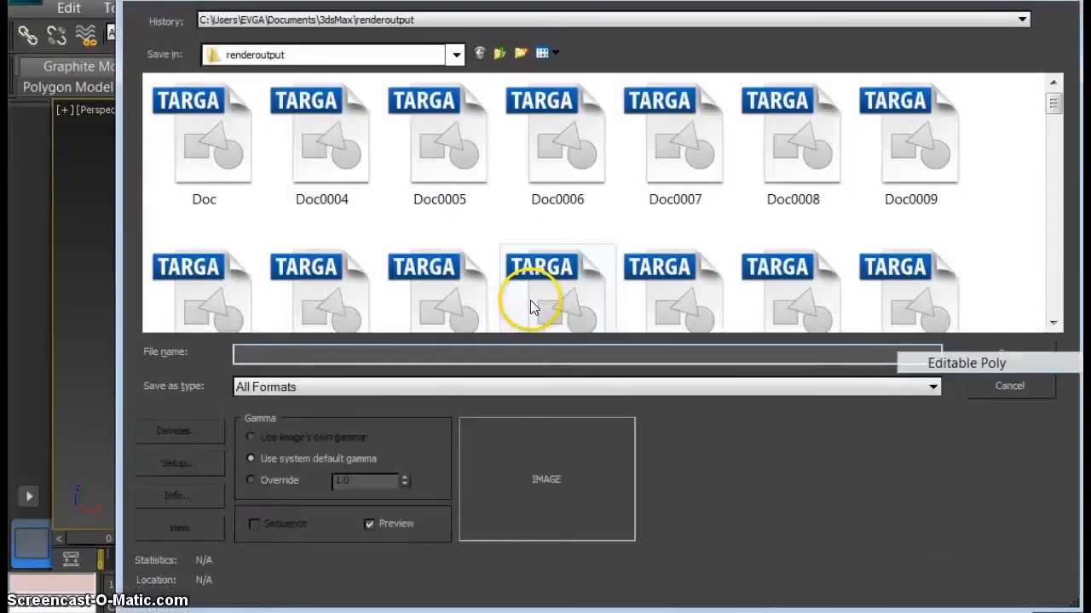
click(324, 385)
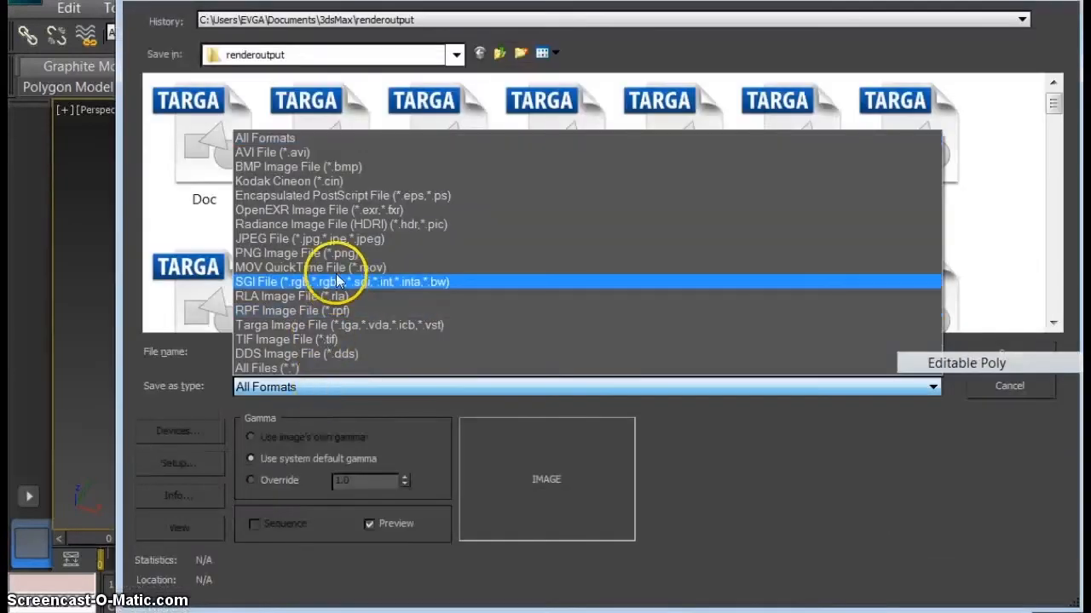
click(264, 238)
click(294, 352)
text(Project)
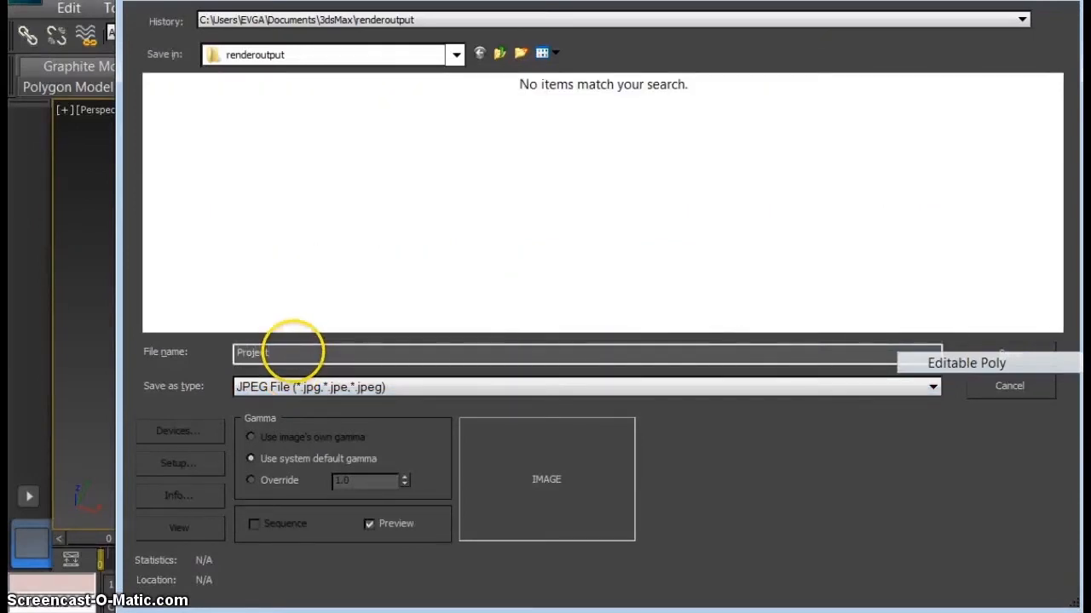
text(14b_Name)
Save the render output file to the Desktop, accepting JPEG quality 95
click(456, 55)
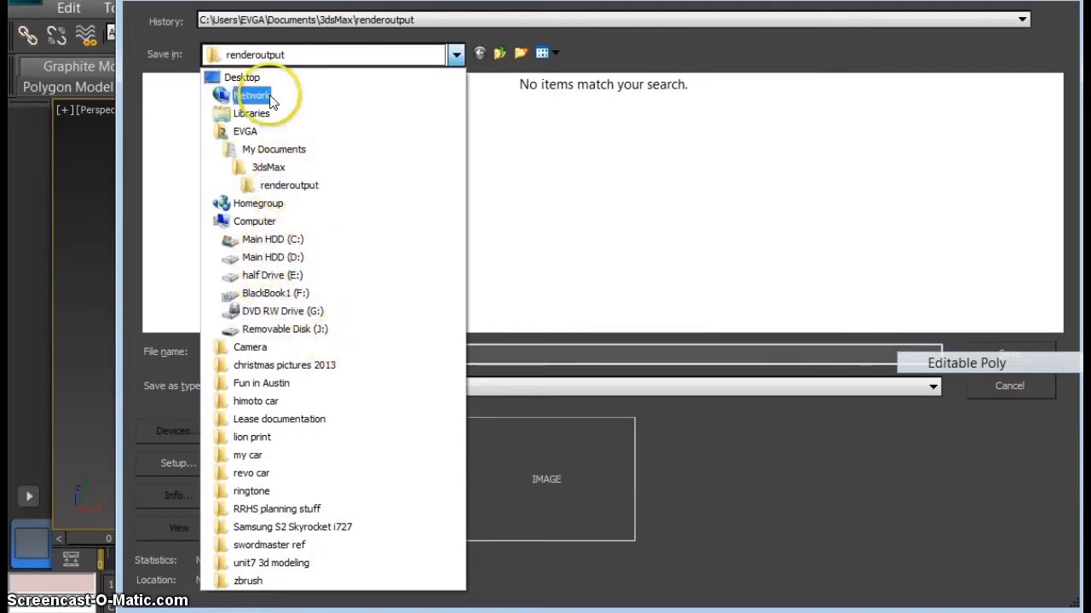
click(243, 79)
click(297, 341)
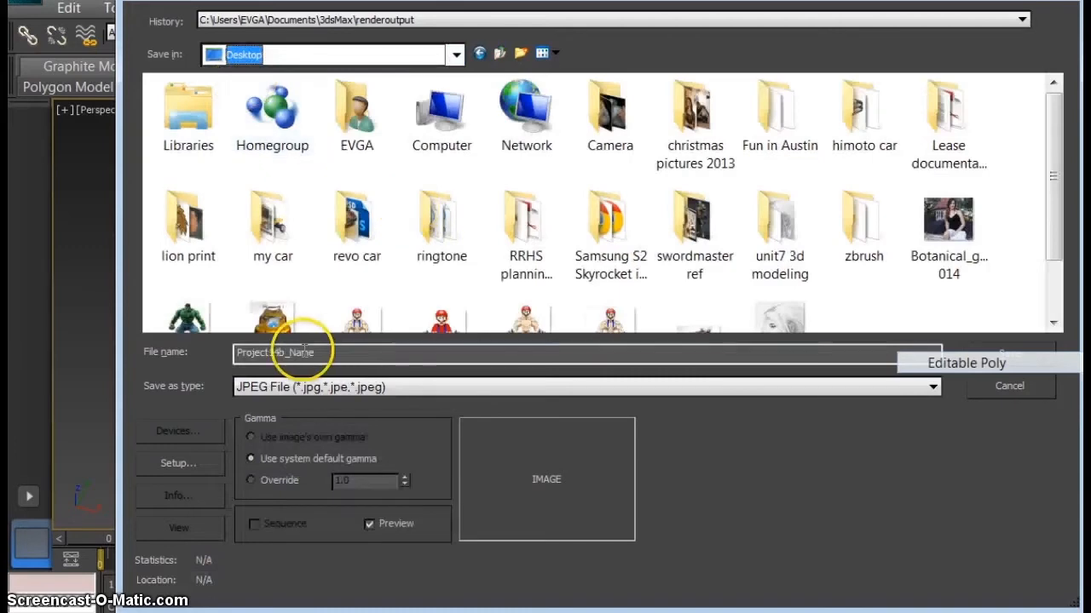
click(1021, 354)
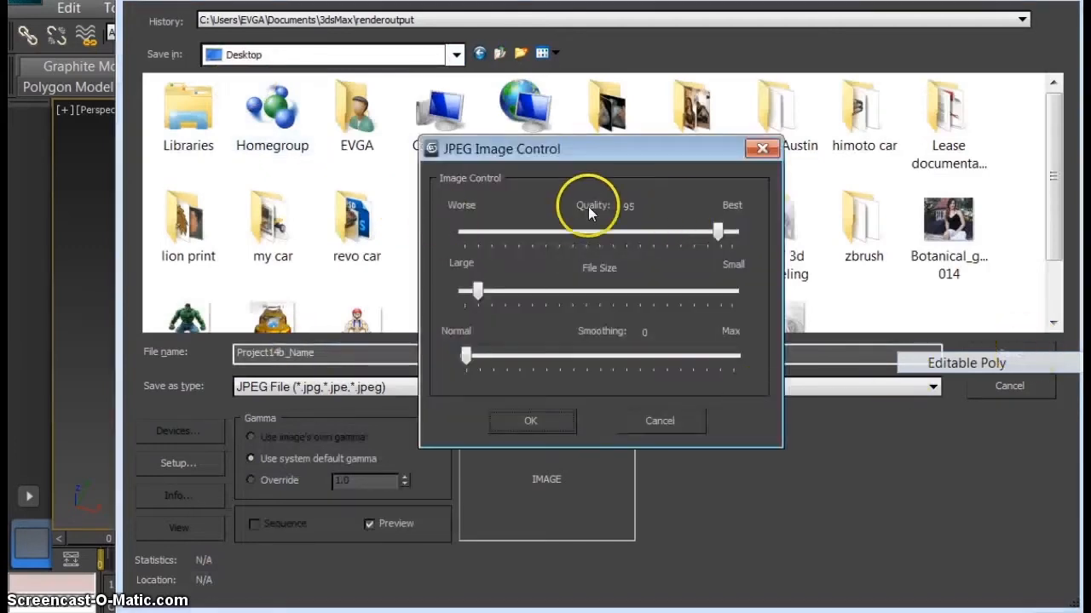
click(521, 422)
Turn off Save File for the render output
mouse_move(621, 375)
mouse_down()
mouse_move(619, 293)
mouse_move(635, 290)
mouse_move(626, 373)
mouse_up()
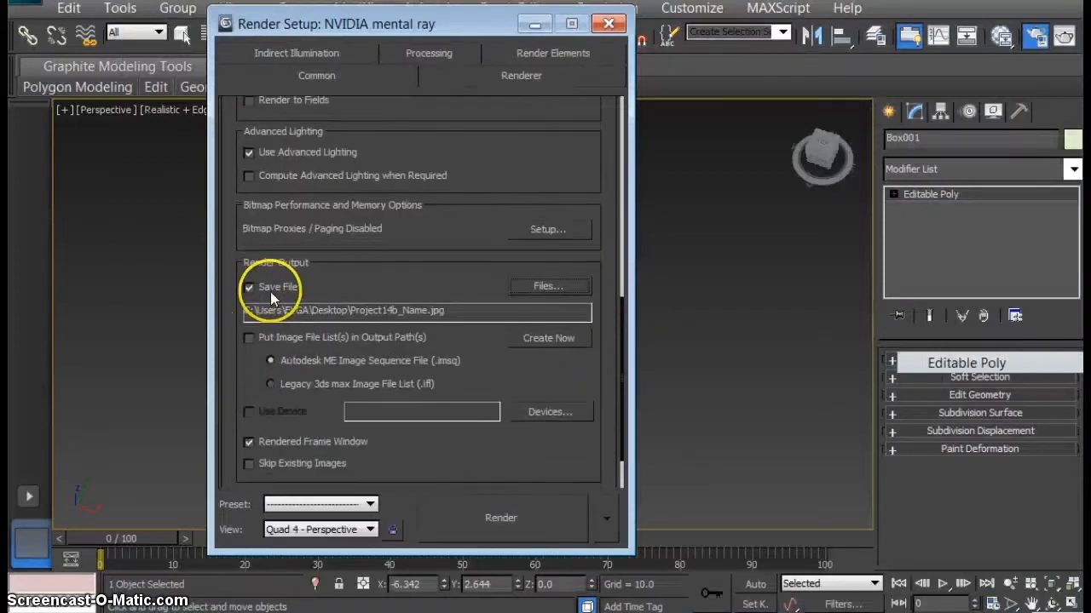
click(248, 289)
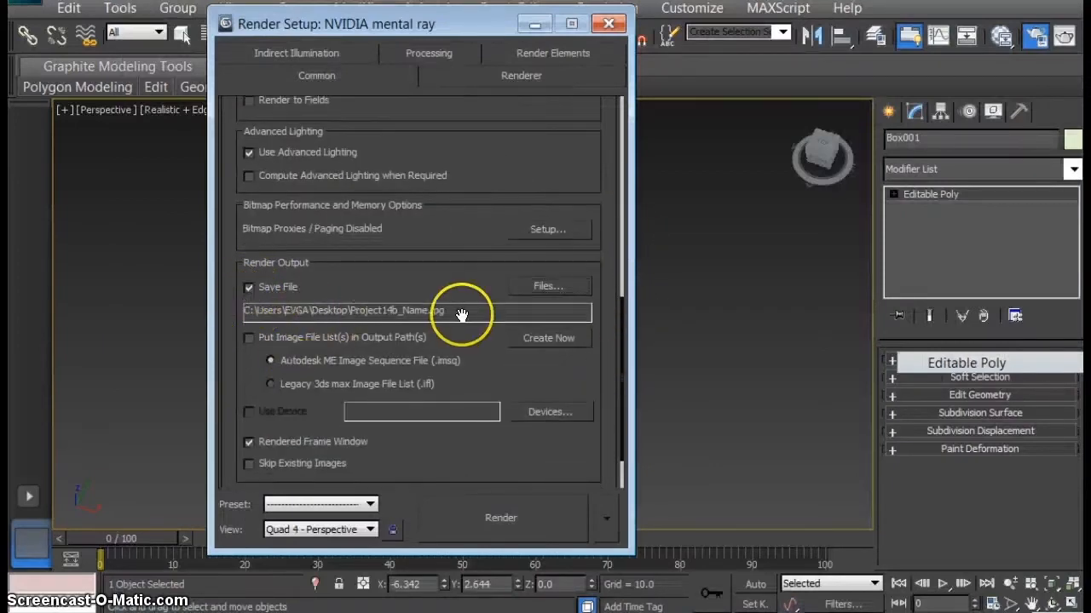
drag(621, 316, 621, 341)
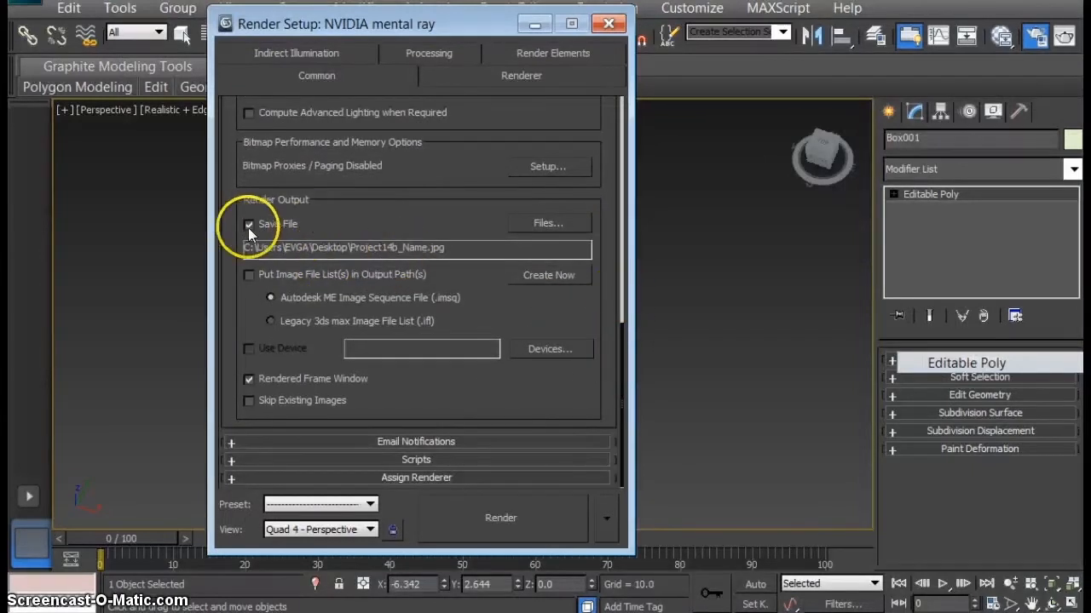
drag(621, 316, 618, 486)
mouse_move(475, 426)
mouse_down()
mouse_move(477, 440)
mouse_move(474, 426)
mouse_up()
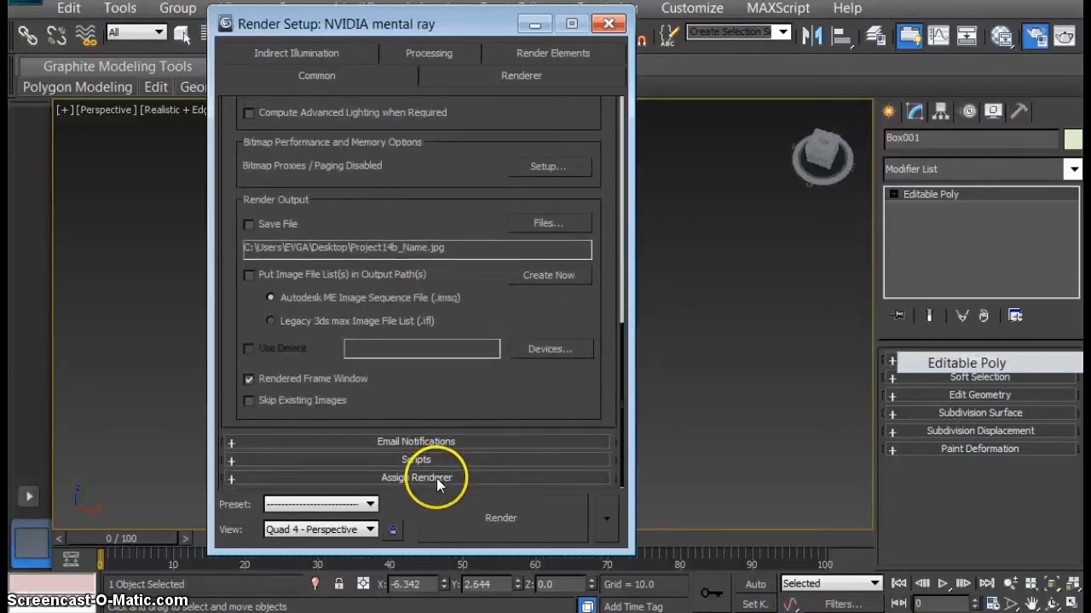
Assign the Default Scanline Renderer for production and test-render the Perspective view of the cube
click(436, 478)
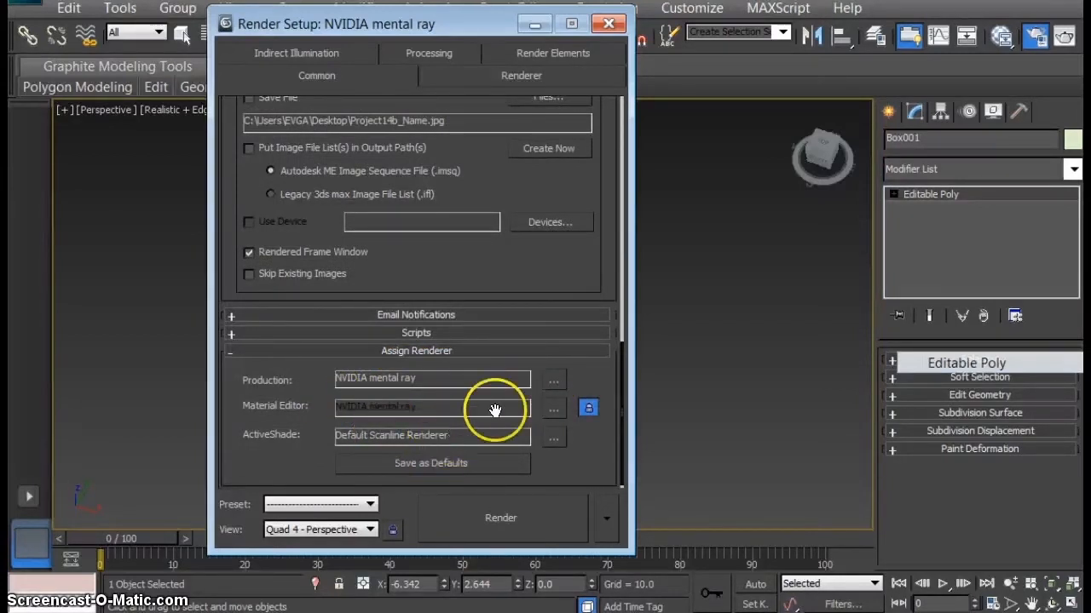
click(551, 384)
click(318, 145)
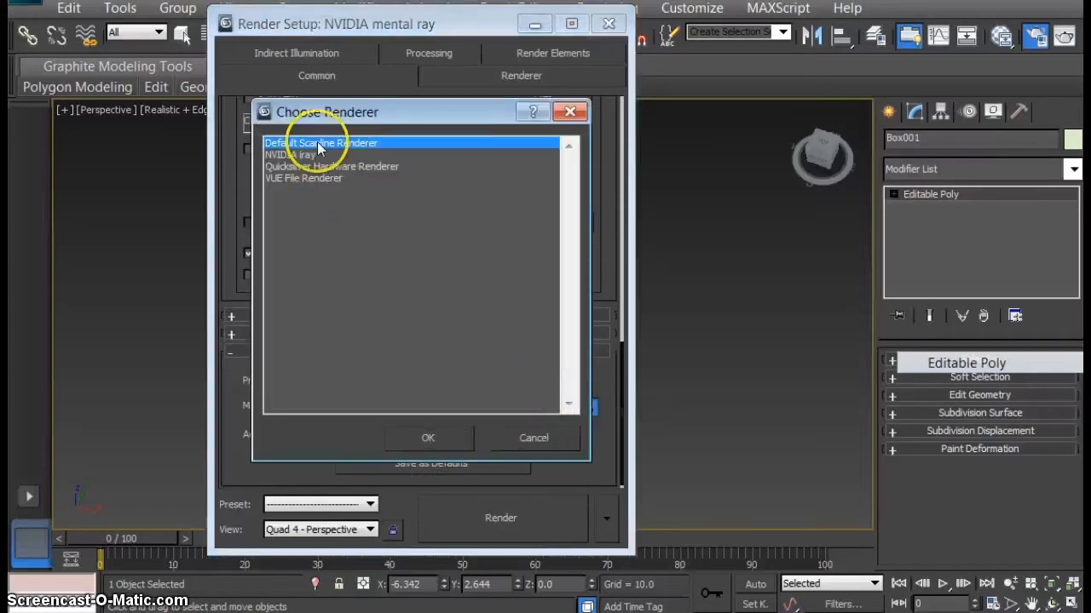
click(429, 435)
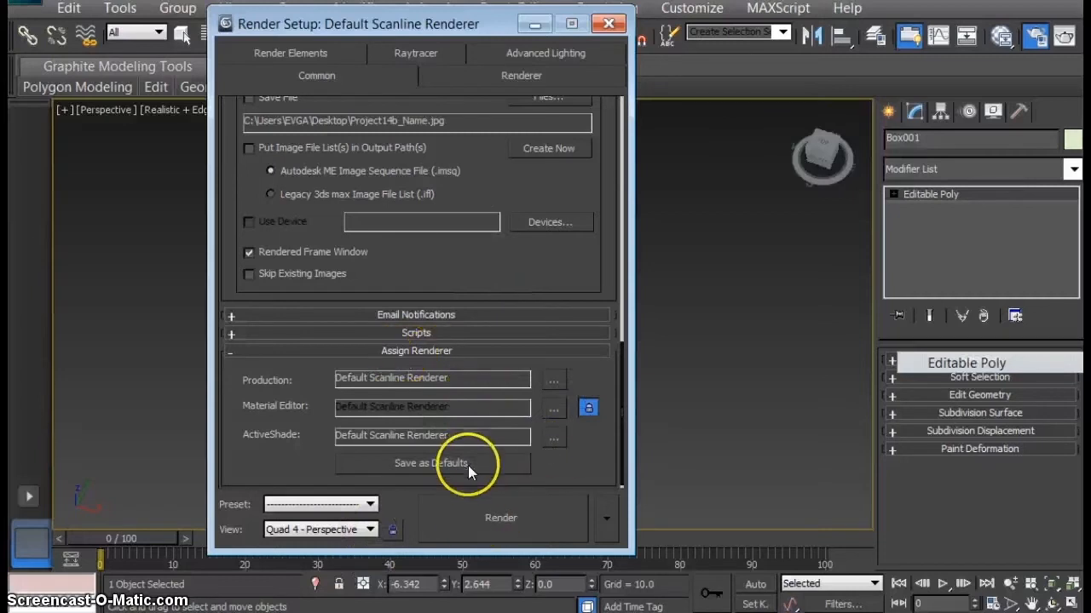
click(506, 516)
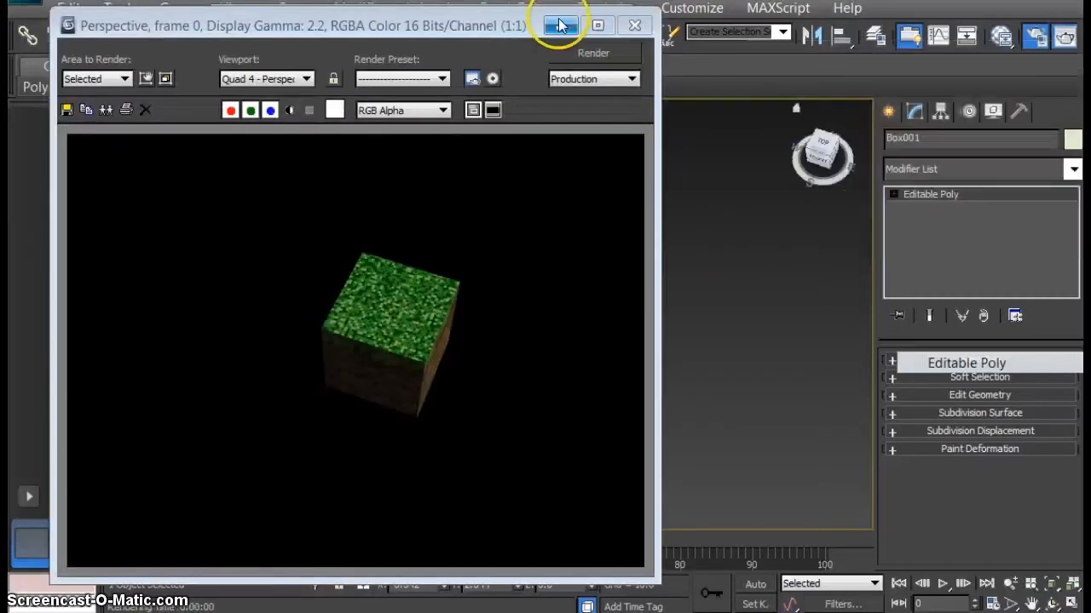
click(635, 28)
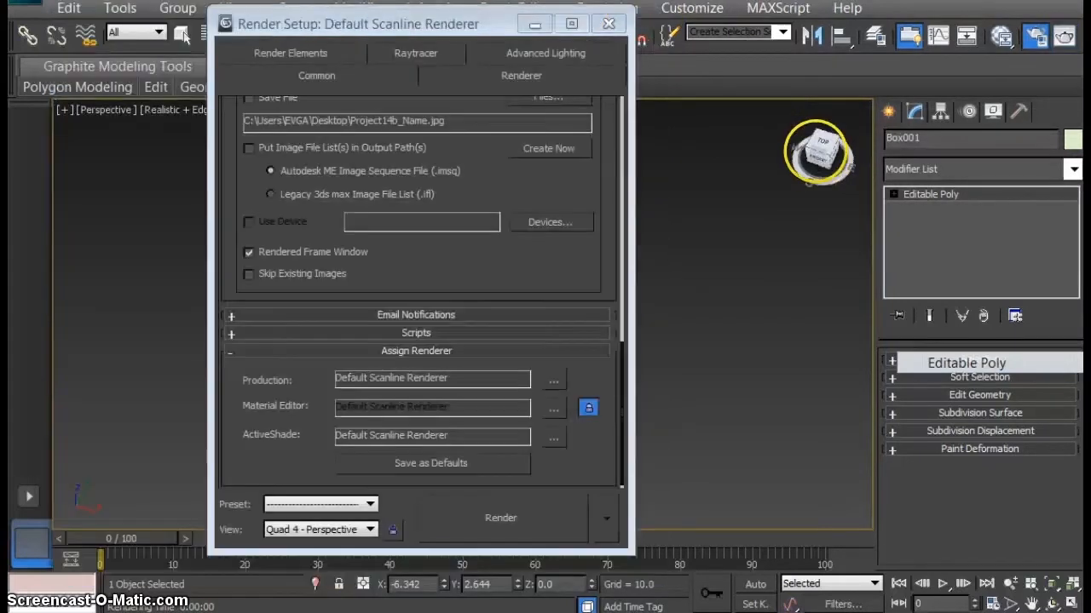
Test-render the cube in the Perspective view, closing in on it and rendering a second time
click(610, 27)
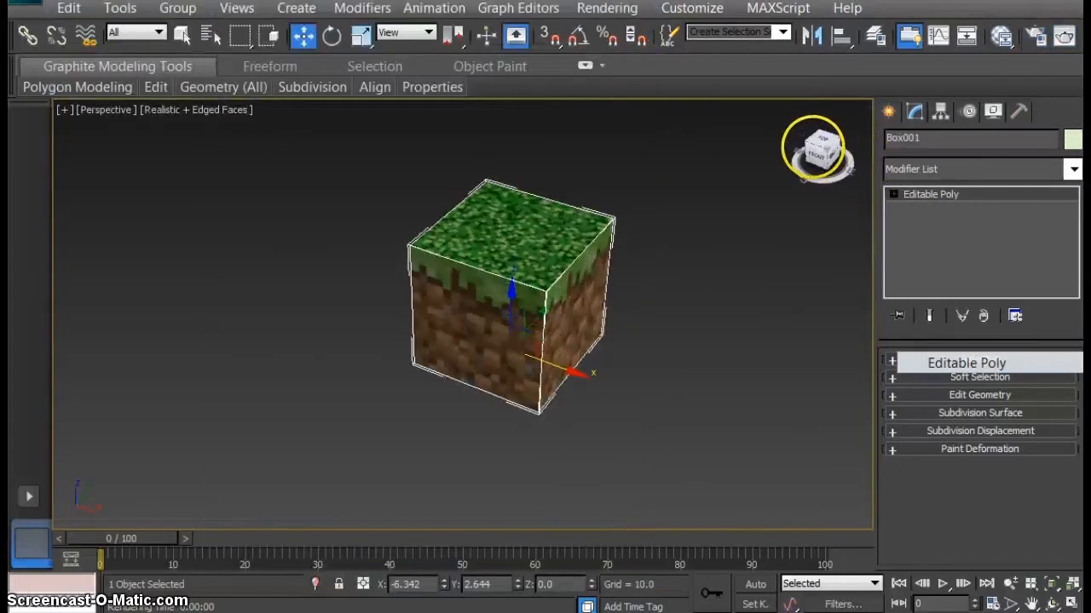
click(1065, 36)
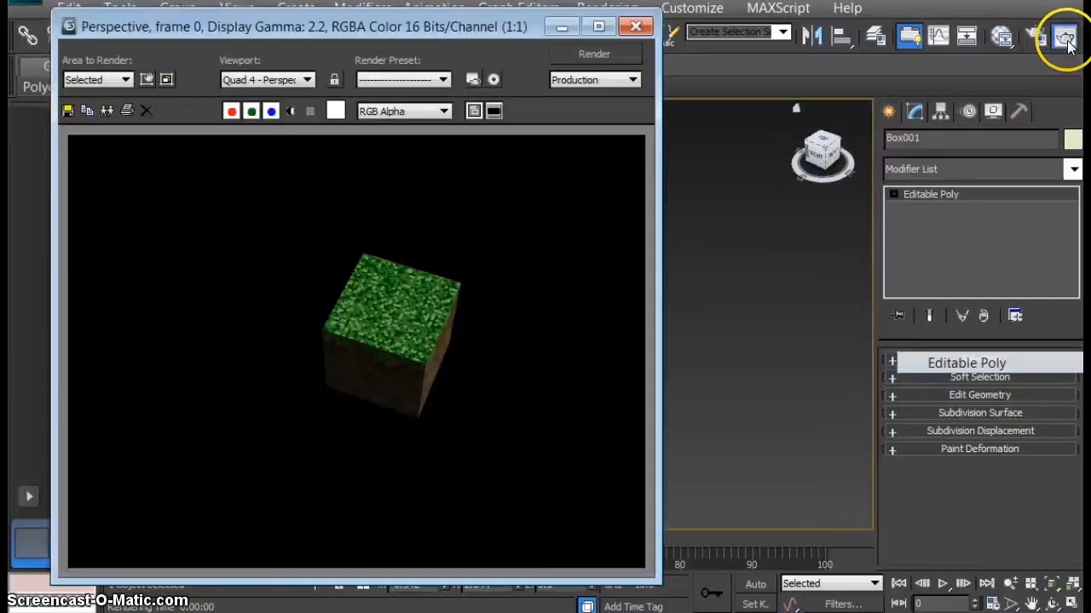
click(635, 24)
scroll(724, 384, up, 5)
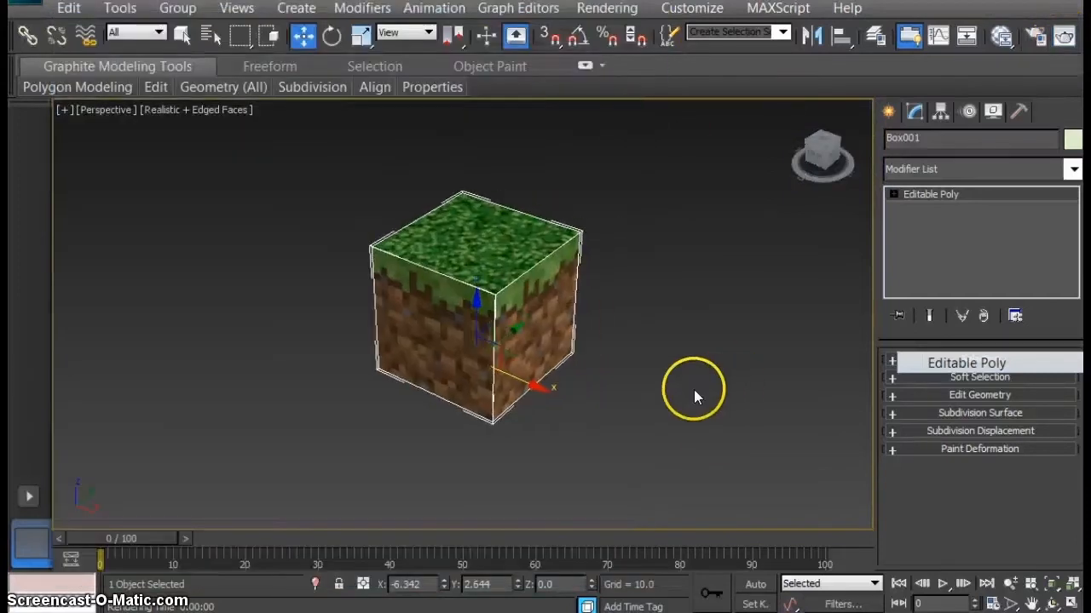
key(shift+q)
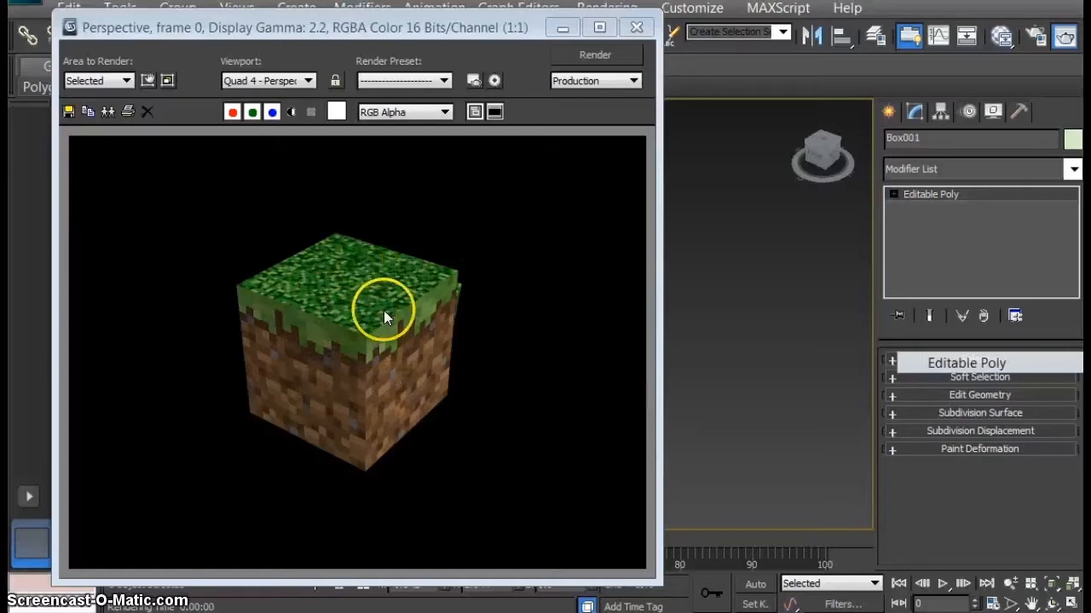
click(564, 30)
Open the Slate Material Editor and show the coordinate settings of the grass bitmap
click(999, 36)
middle_drag(311, 180, 370, 266)
click(316, 321)
click(311, 226)
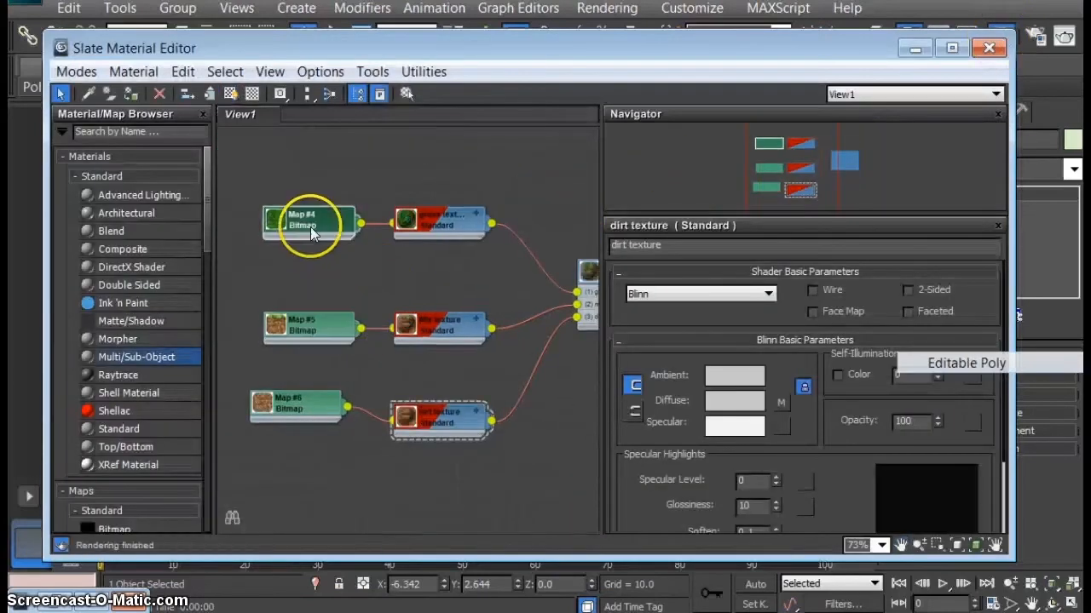
double_click(313, 404)
double_click(325, 223)
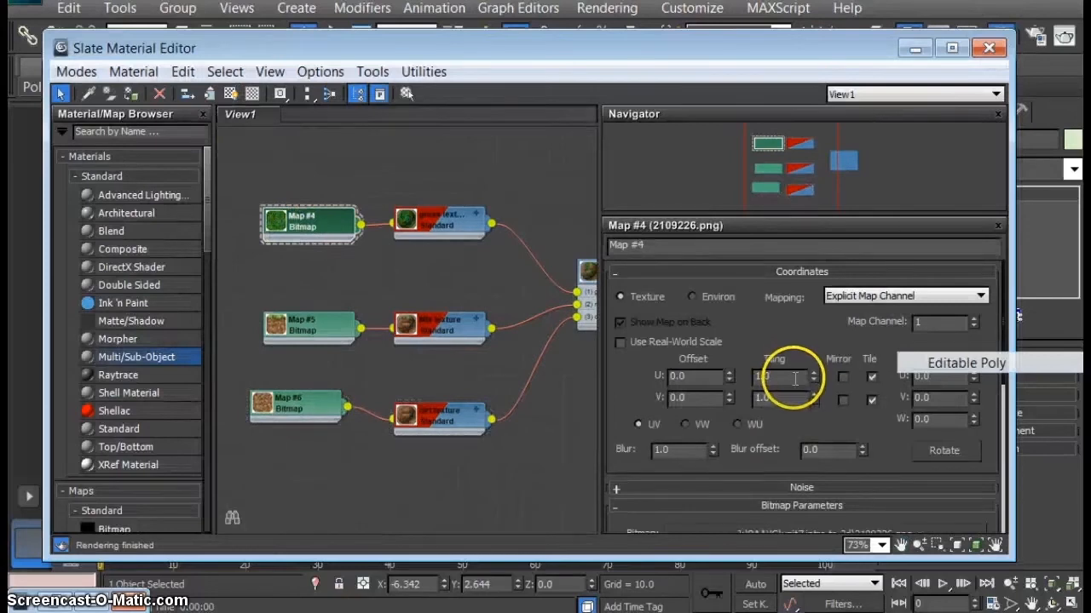
click(944, 380)
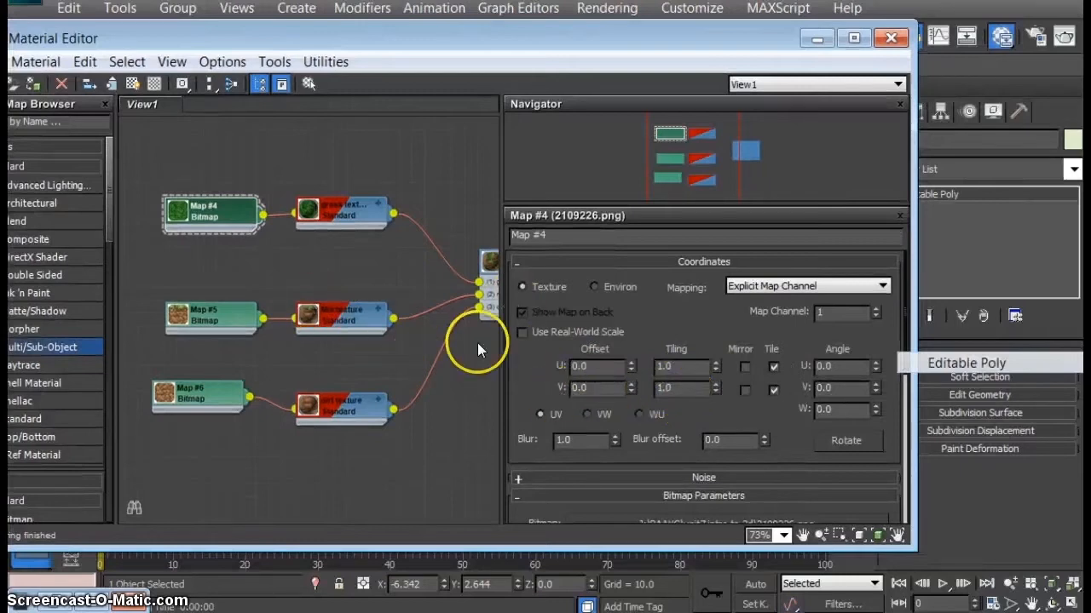
Set the grass bitmap's U and V tiling to 0.5 and check the cube's top face
double_click(604, 367)
key(Tab)
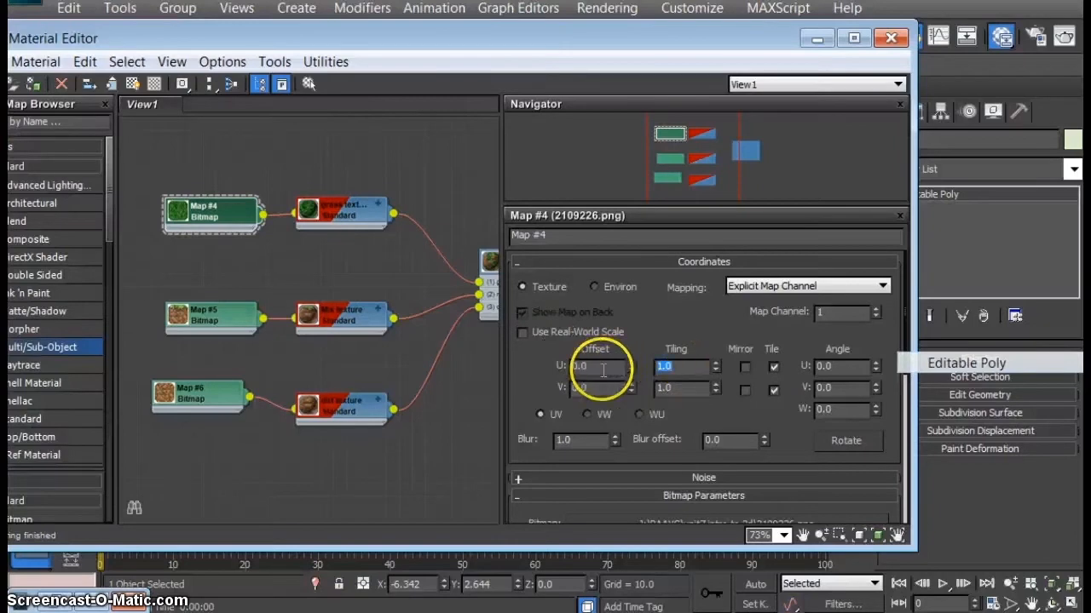
text(0.5)
key(Tab)
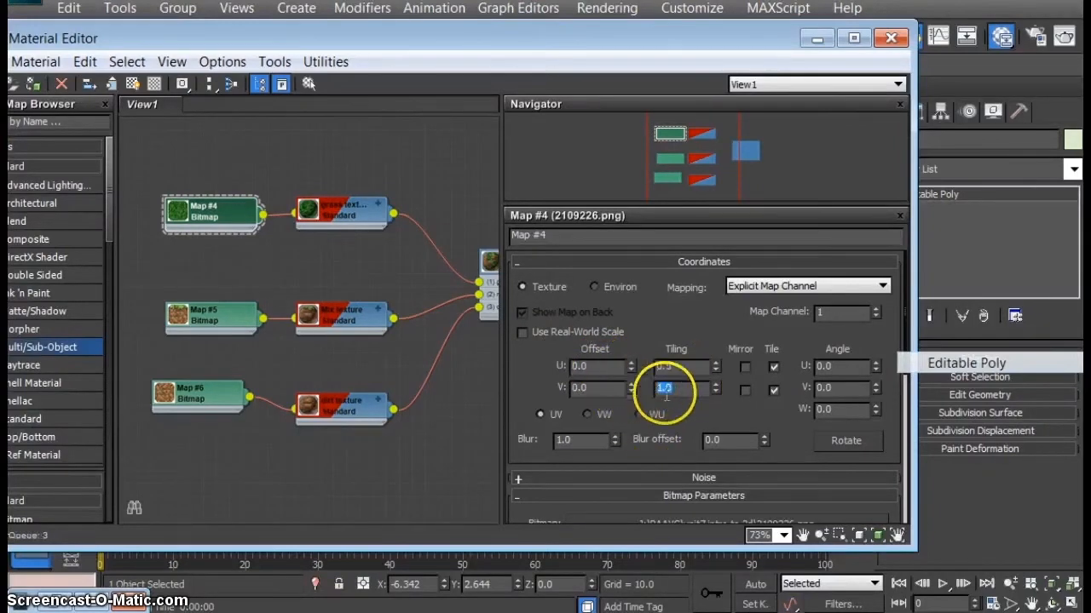
drag(747, 41, 801, 560)
middle_drag(673, 292, 676, 296)
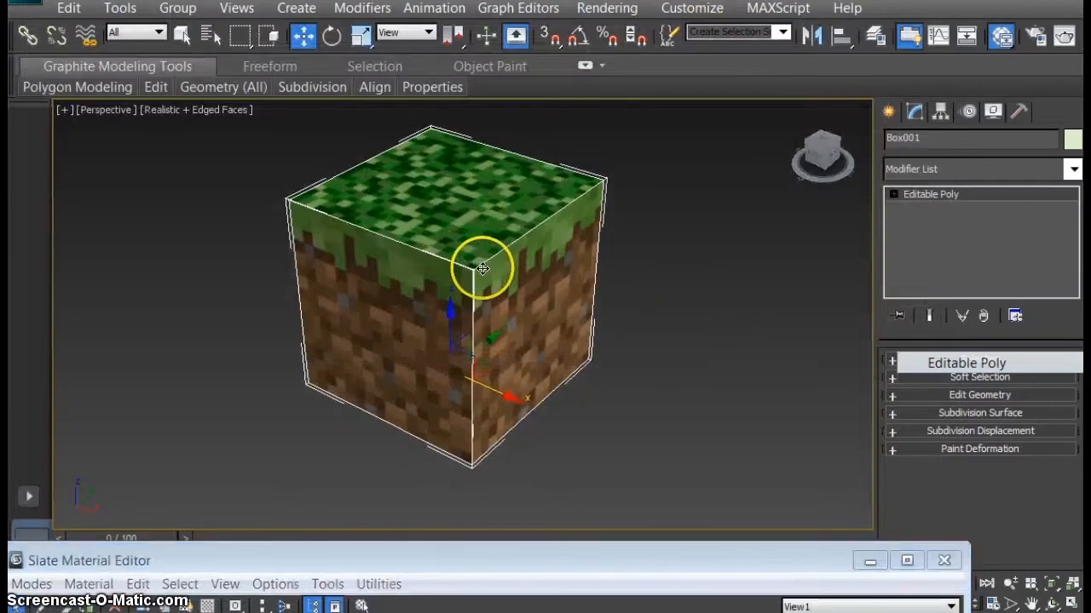
Try a U and V tiling of 5 on the grass bitmap and inspect the cube's top face
drag(639, 561, 562, 328)
drag(464, 196, 581, 243)
drag(736, 575, 648, 581)
text(5)
drag(739, 595, 674, 594)
text(5)
key(Return)
drag(602, 246, 605, 307)
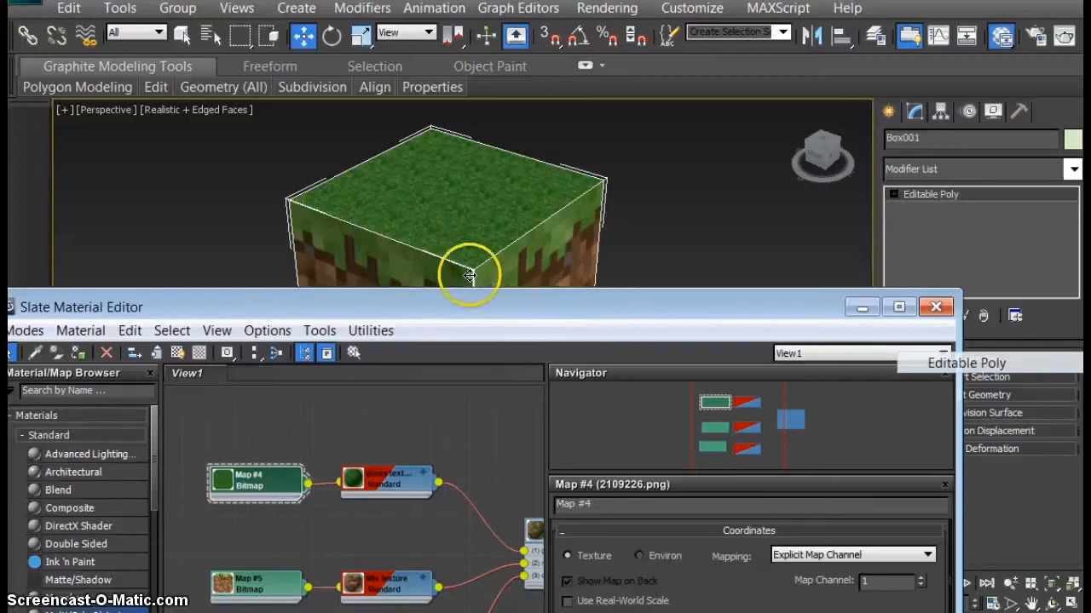
Try a tiling of 2.0 in U and V for the grass bitmap and compare the cube's top
drag(474, 306, 478, 152)
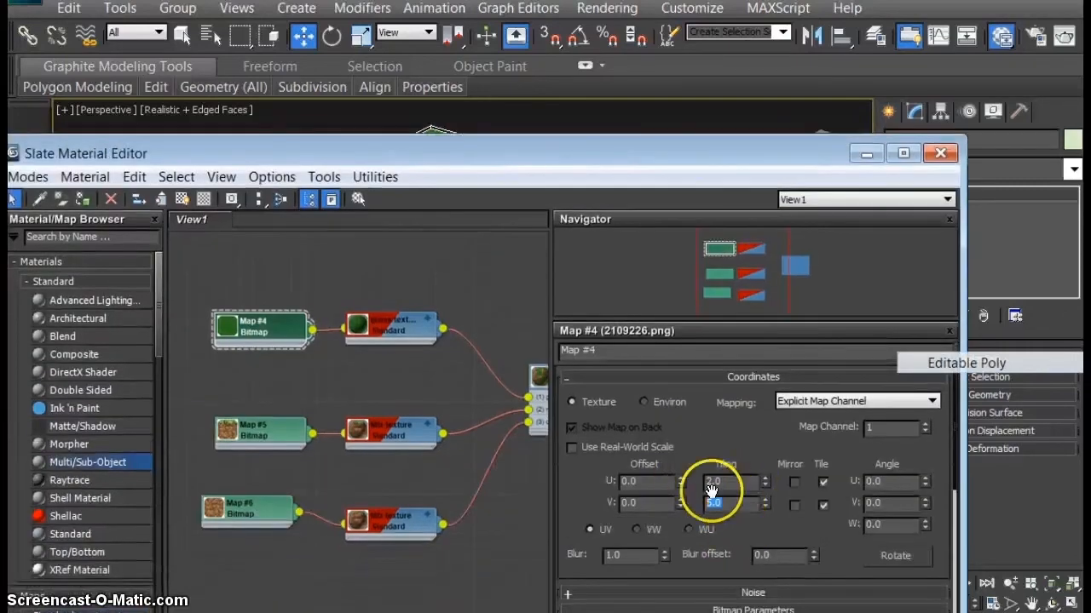
drag(736, 154, 756, 452)
alt+middle_drag(619, 380, 526, 263)
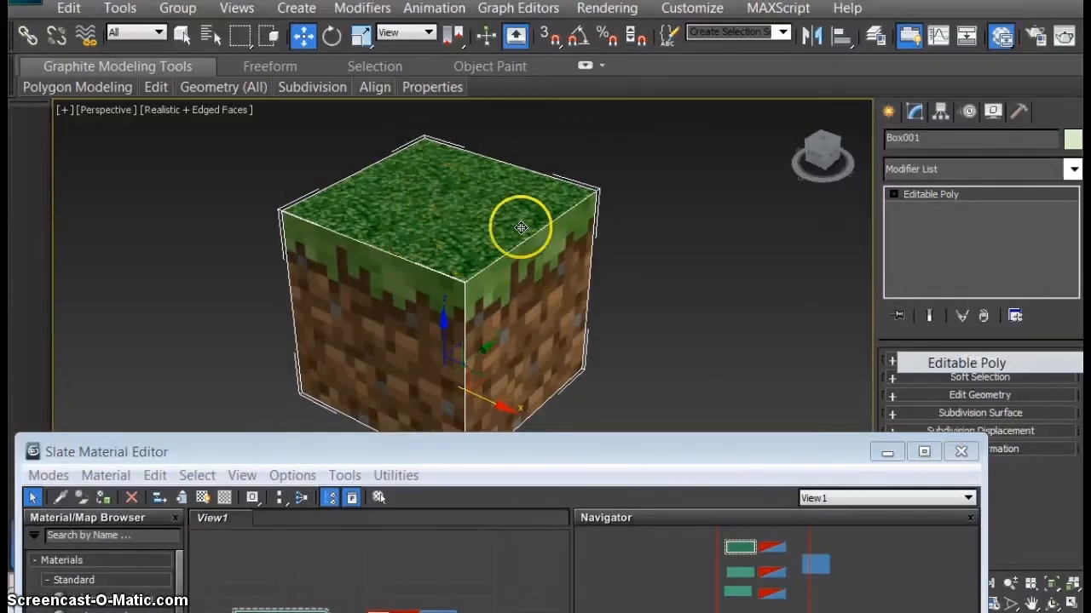
Try a tiling of 4 in both directions for the grass bitmap and view the result on the cube
drag(602, 444, 584, 246)
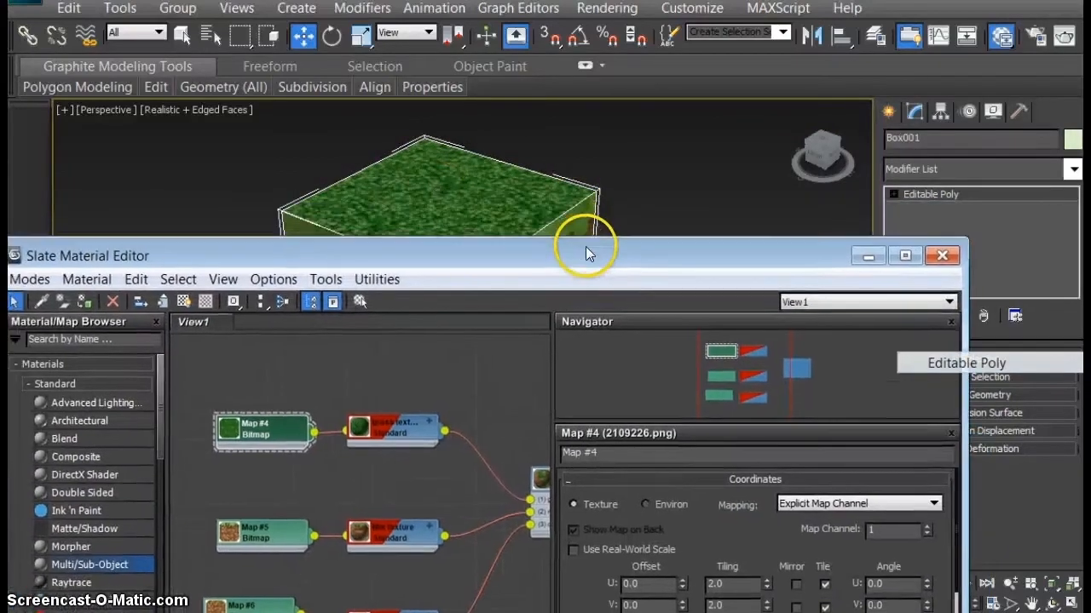
text(4)
key(Tab)
text(4)
key(Return)
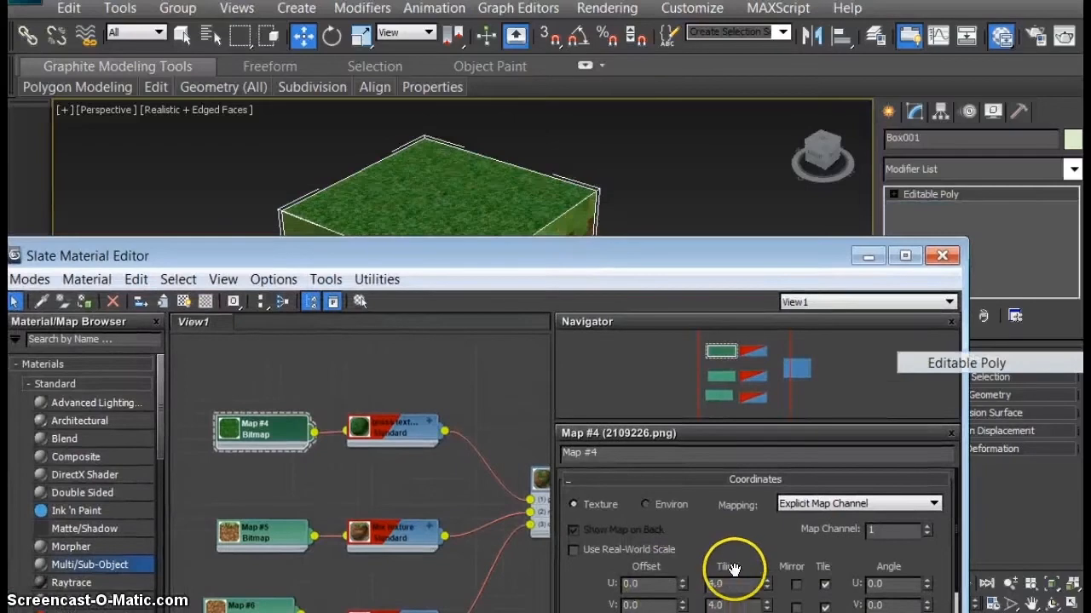
drag(534, 262, 526, 358)
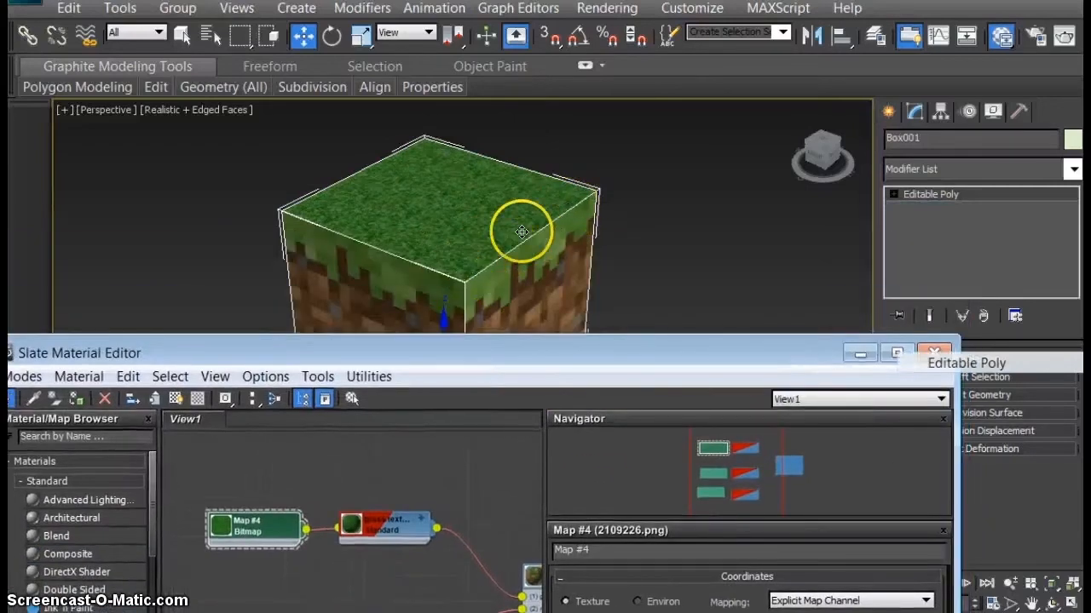
Try uneven tiling on the grass bitmap, with V at 0.5 and U at 2.8, to stretch the texture
drag(651, 367, 651, 186)
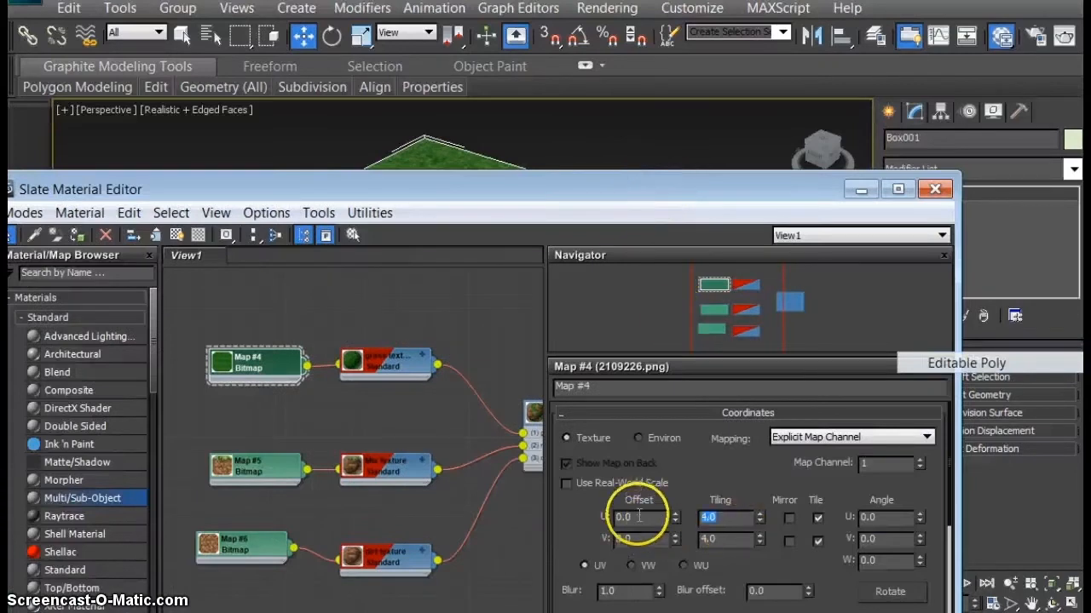
drag(735, 540, 654, 541)
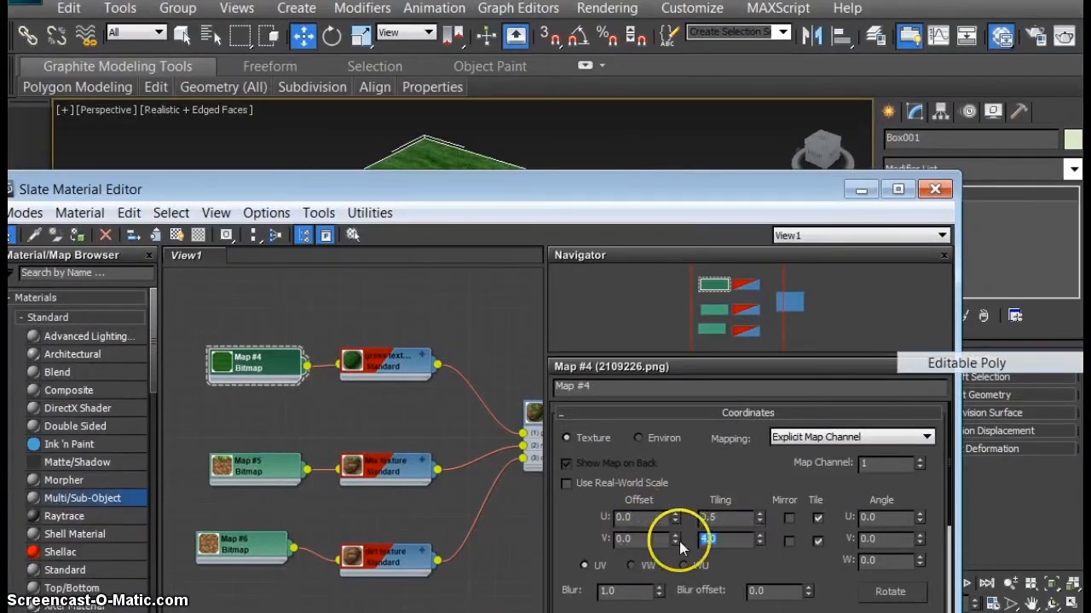
text(.5)
click(734, 517)
mouse_move(760, 516)
mouse_down()
mouse_move(759, 504)
mouse_move(760, 513)
mouse_up()
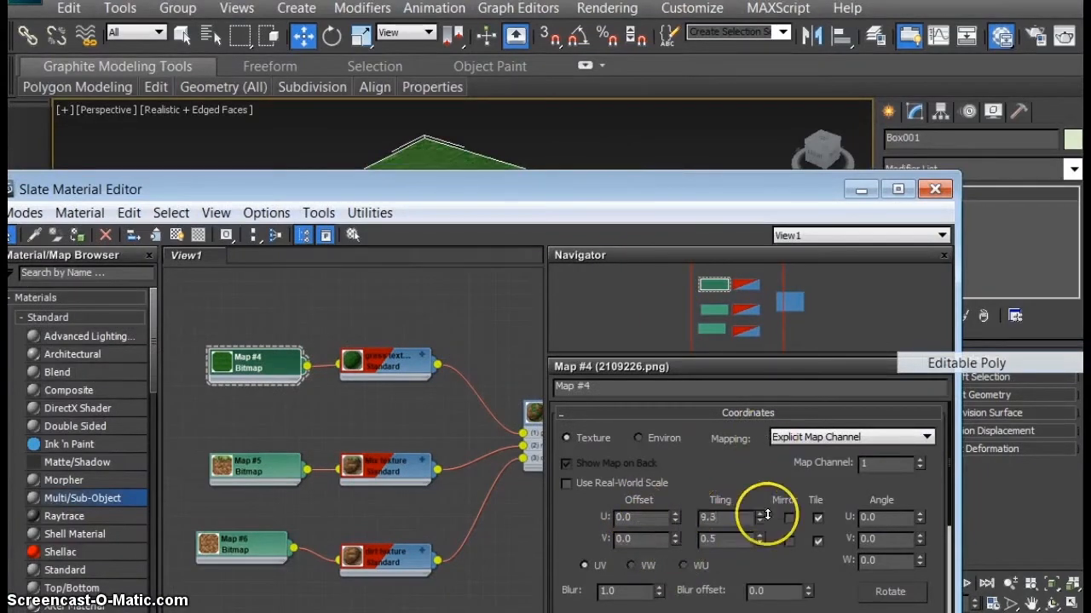
drag(668, 218, 45, 154)
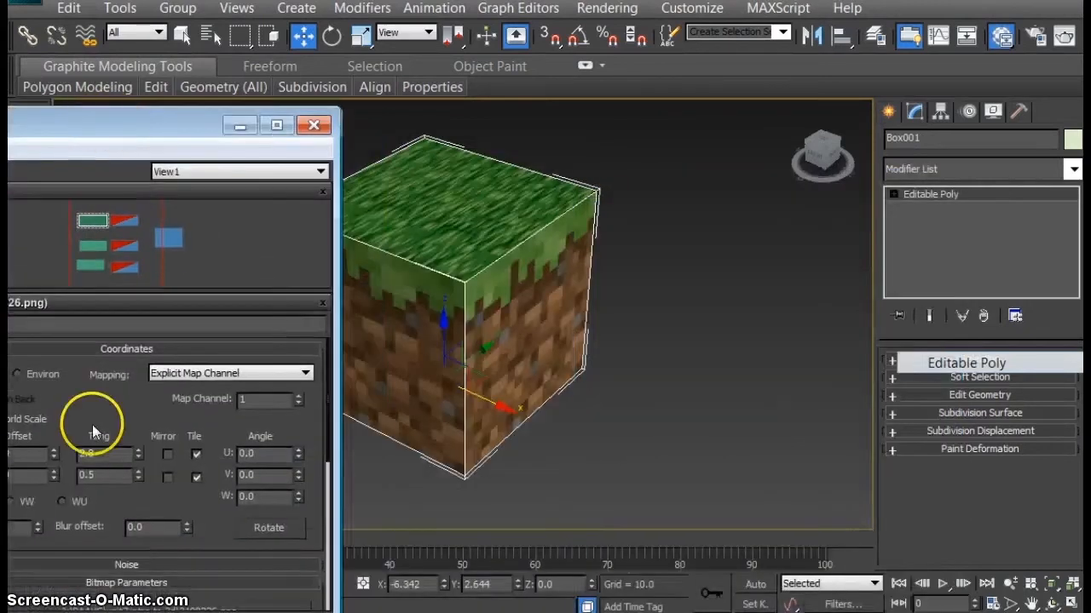
drag(136, 452, 187, 475)
key(ctrl+z)
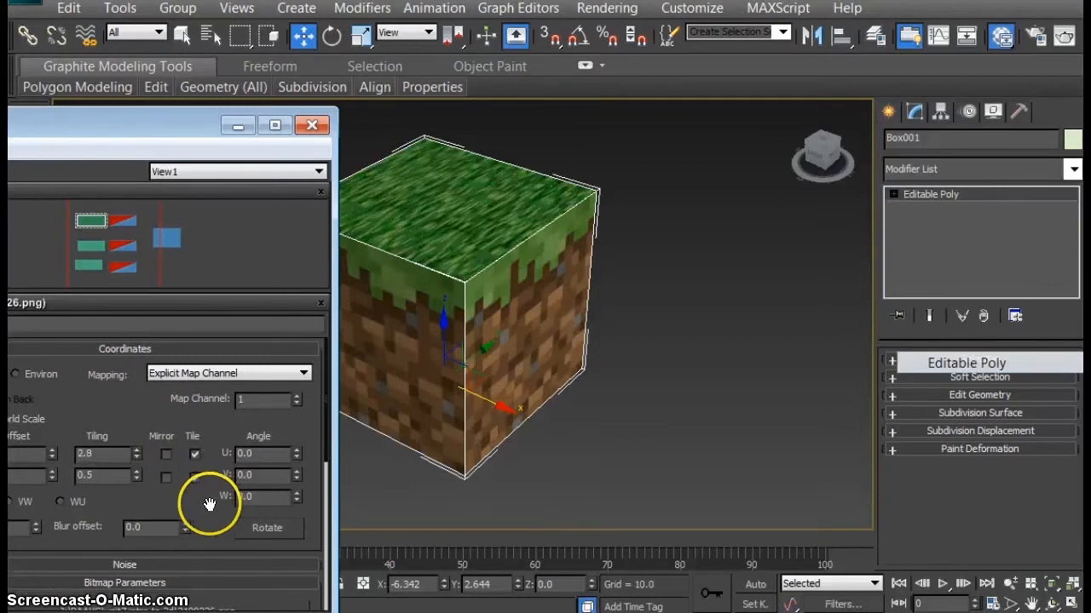
Return the grass bitmap's U tiling to 0.5 to match V and view the cube from another angle
drag(111, 454, 33, 454)
text(.5)
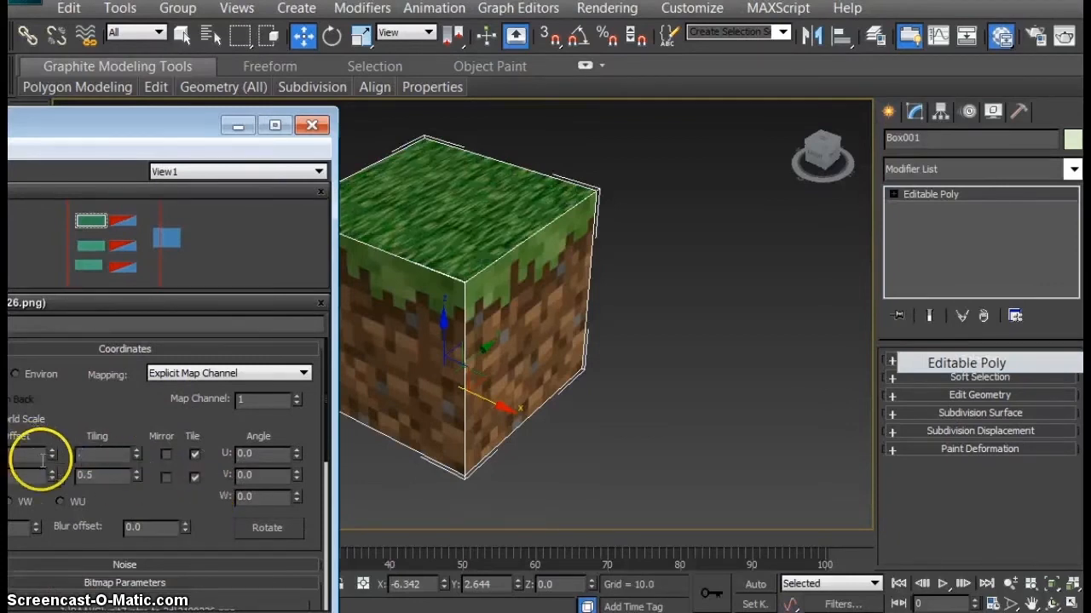
click(123, 477)
middle_drag(594, 336, 618, 360)
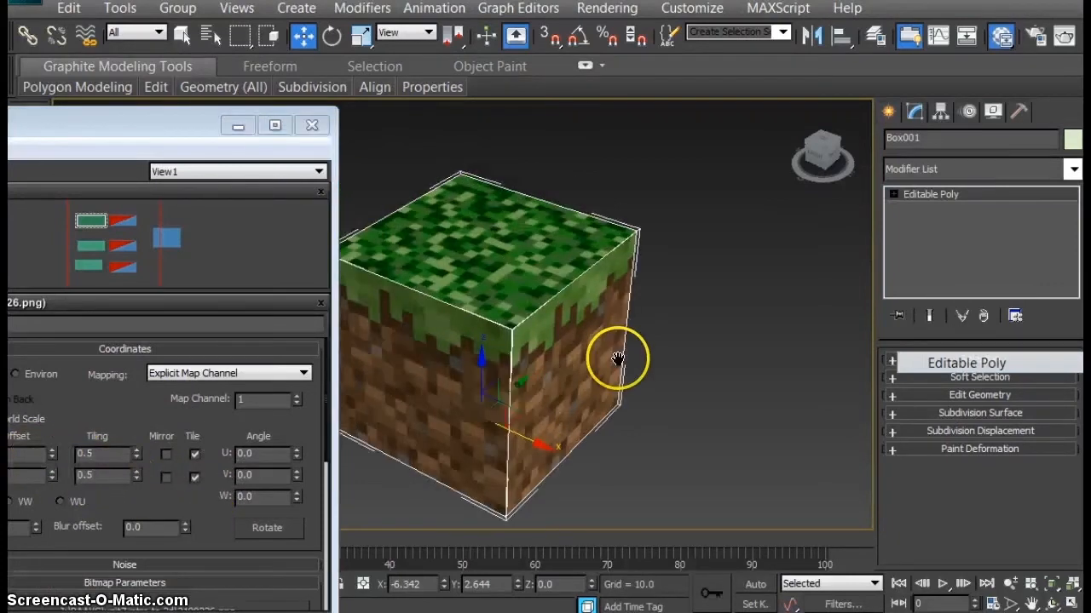
drag(818, 155, 764, 145)
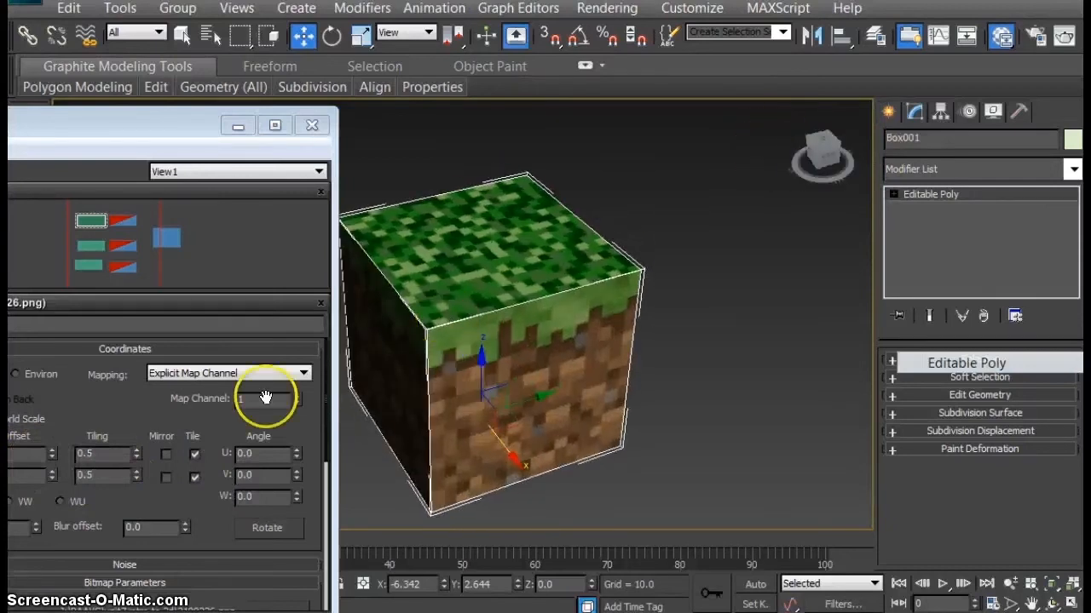
Set the grass bitmap's U and V tiling to 0.4
double_click(101, 454)
text(0.4)
click(106, 481)
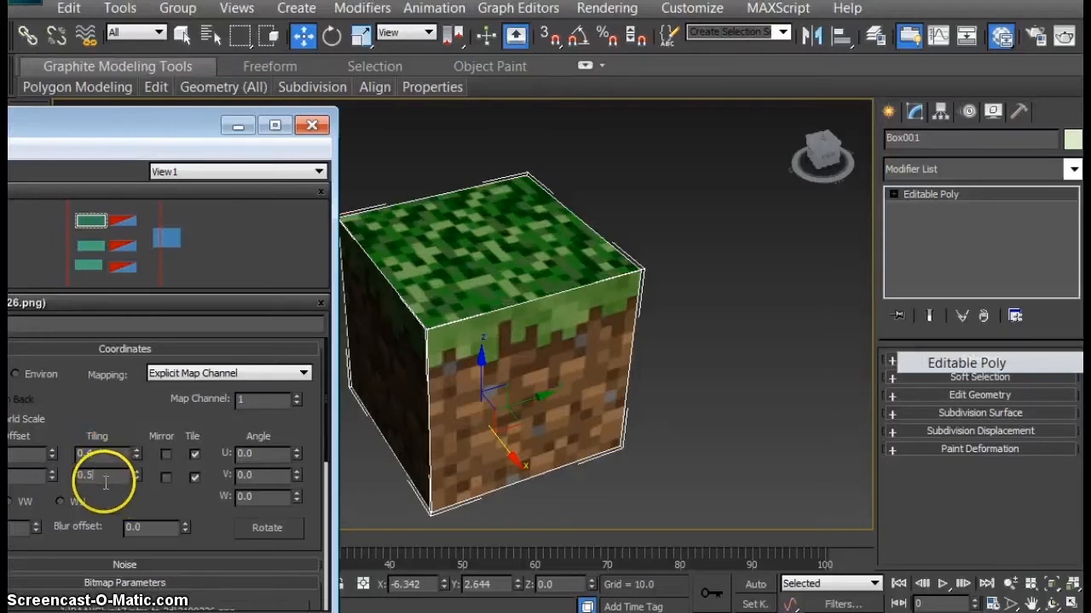
text(0.4)
key(Return)
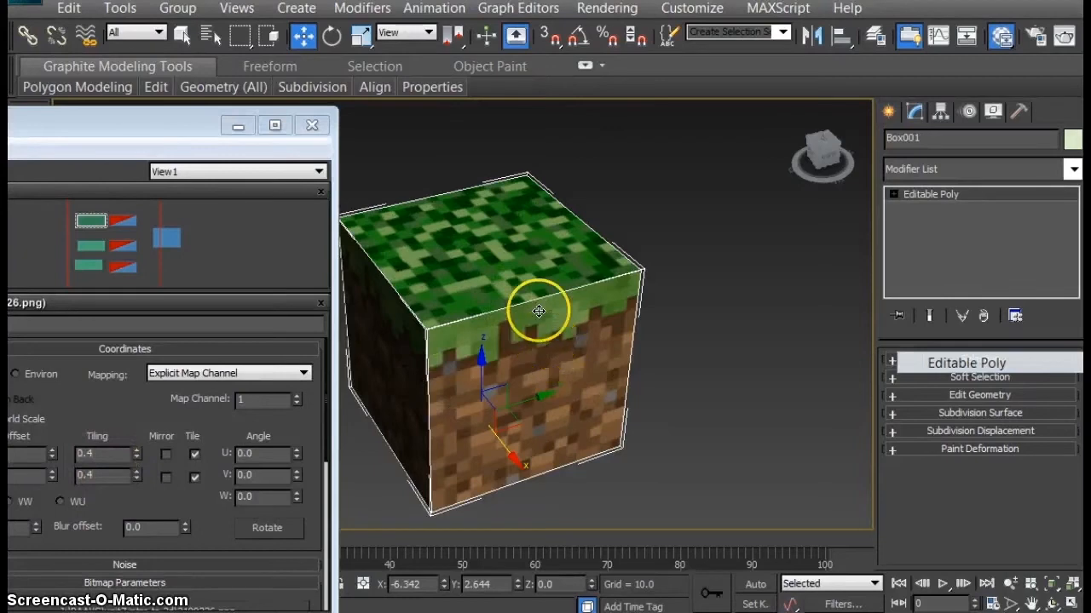
Examine the grass bitmap's cropping, filtering and alpha parameters and its Output options
drag(187, 126, 823, 61)
scroll(958, 311, down, 5)
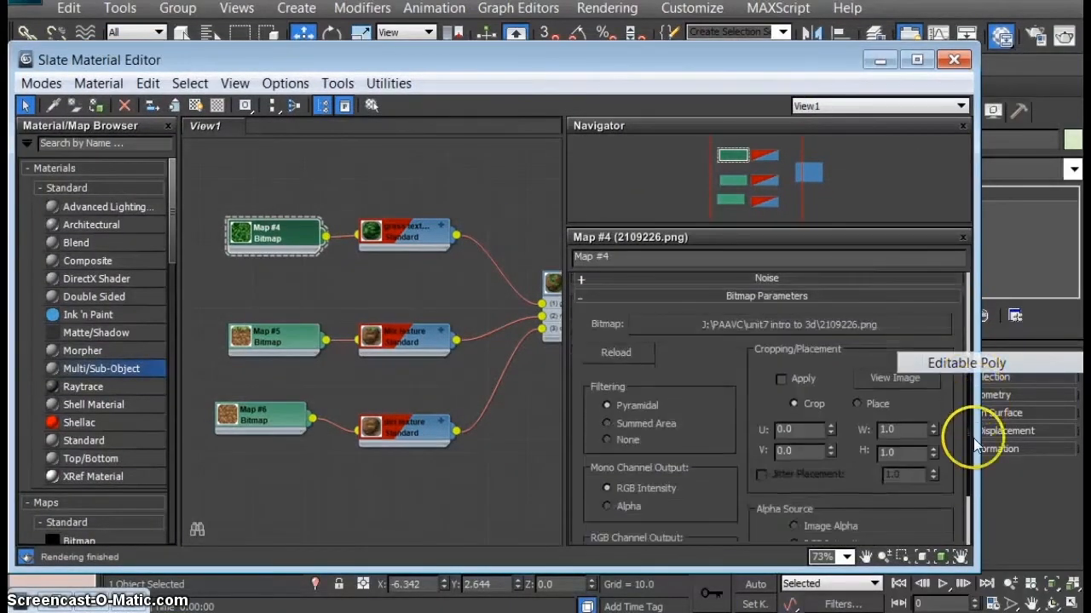
scroll(971, 460, down, 4)
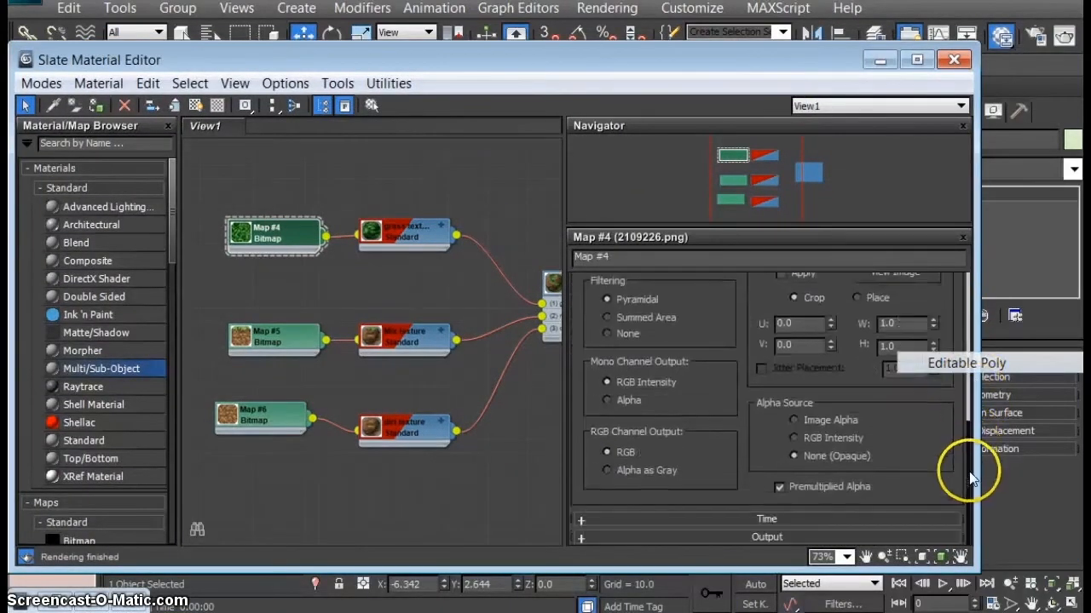
click(585, 536)
scroll(792, 472, up, 1)
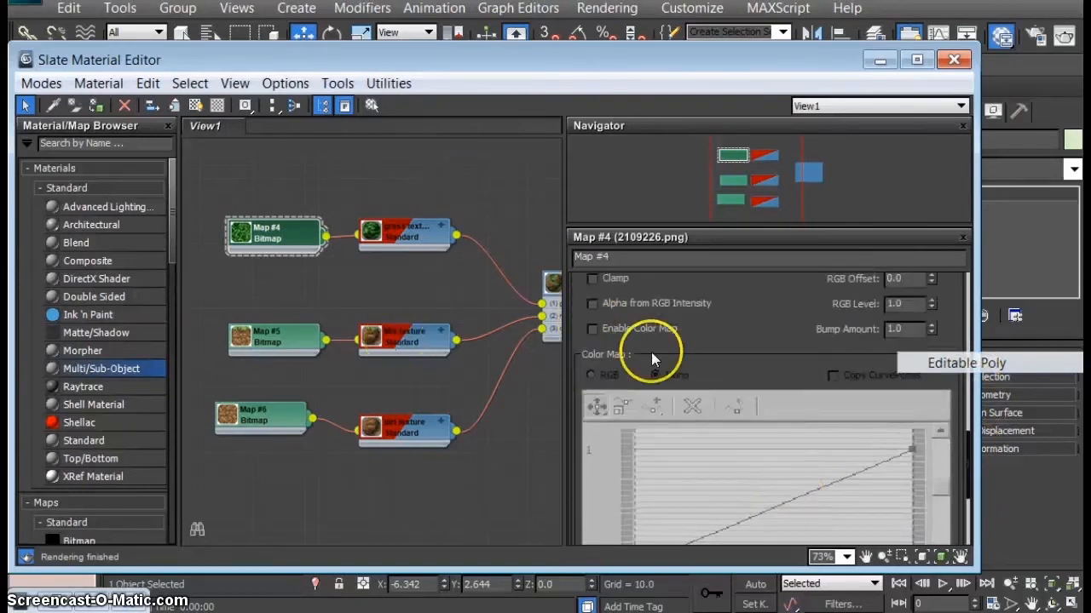
scroll(742, 418, up, 1)
click(582, 315)
middle_drag(432, 390, 397, 382)
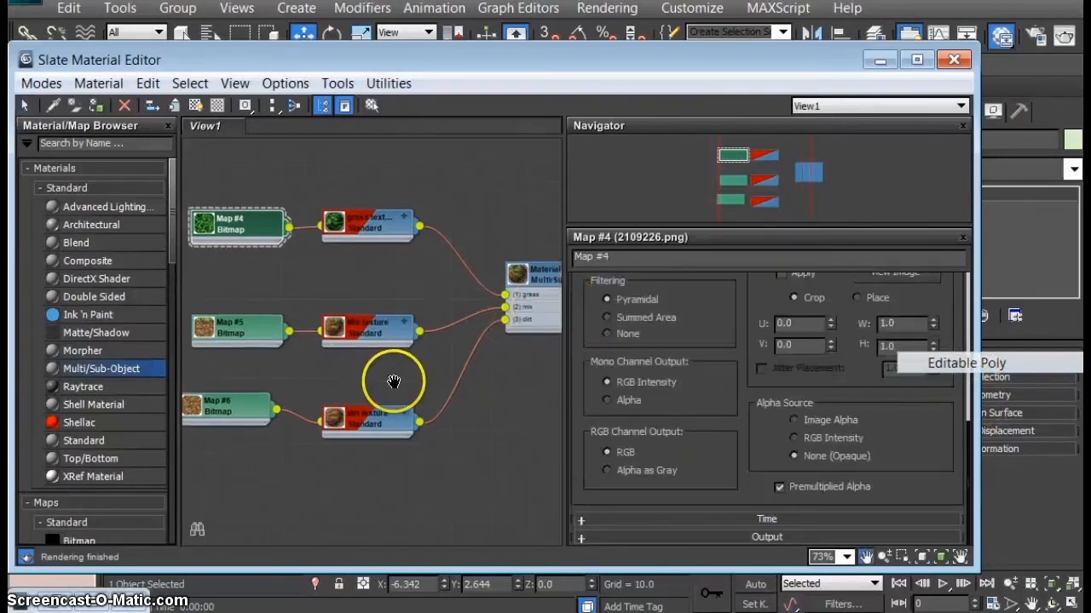
Show the Output options of the mix bitmap and examine them with the cube in view
double_click(225, 333)
scroll(761, 435, down, 2)
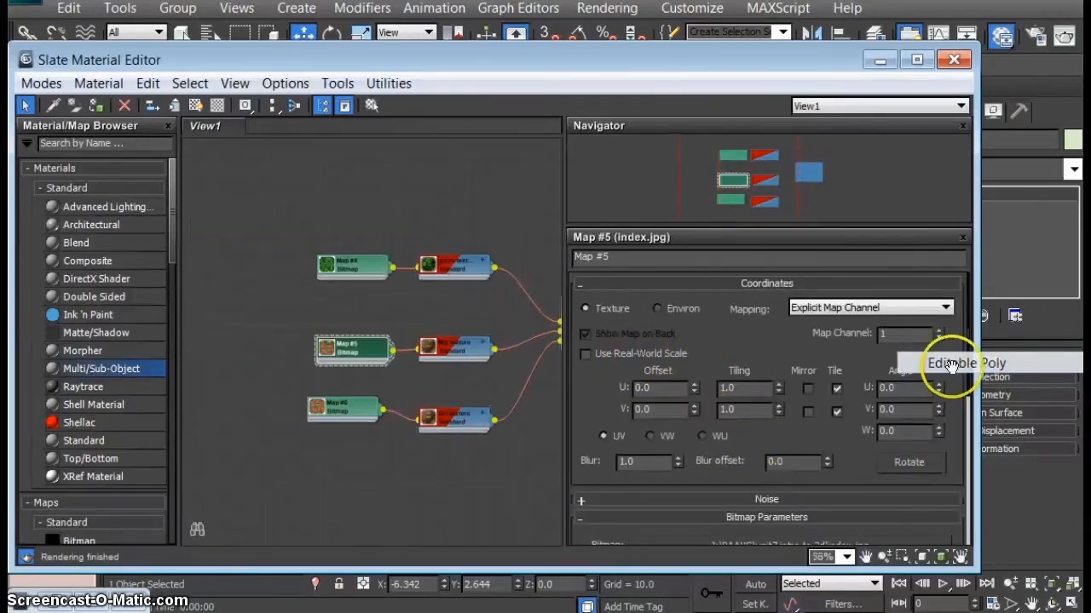
scroll(965, 334, up, 1)
drag(966, 334, 965, 505)
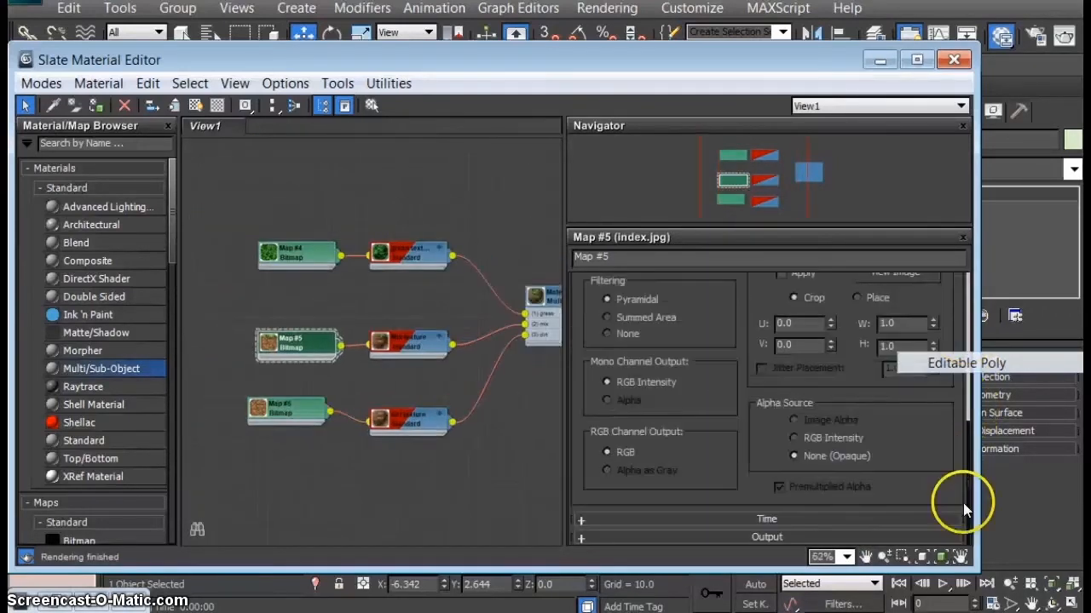
click(582, 535)
drag(640, 59, 429, 43)
drag(55, 19, 128, 16)
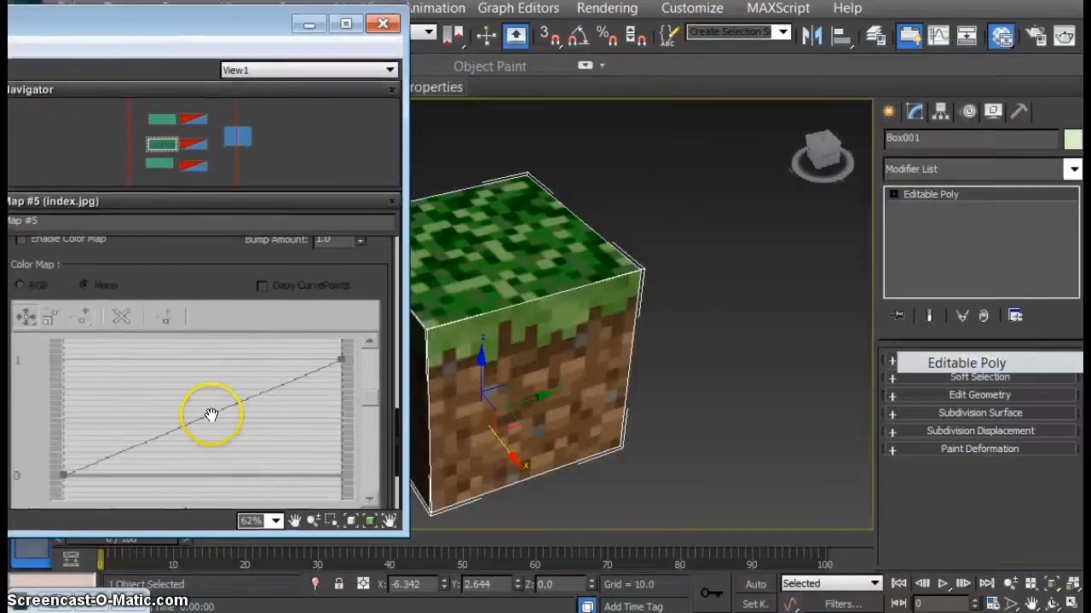
scroll(151, 397, down, 1)
scroll(29, 309, up, 3)
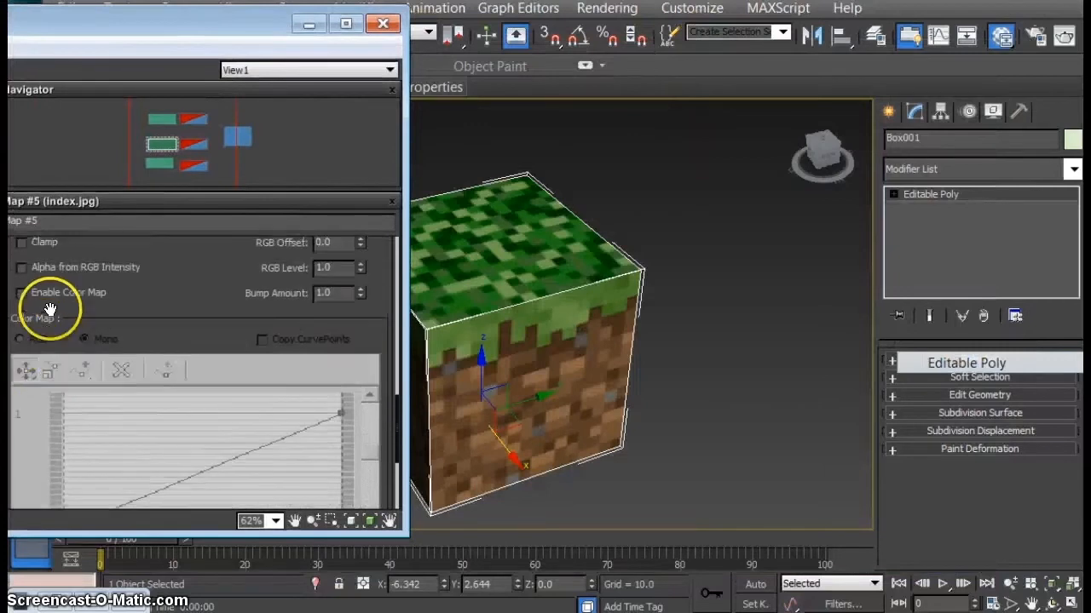
scroll(100, 293, up, 2)
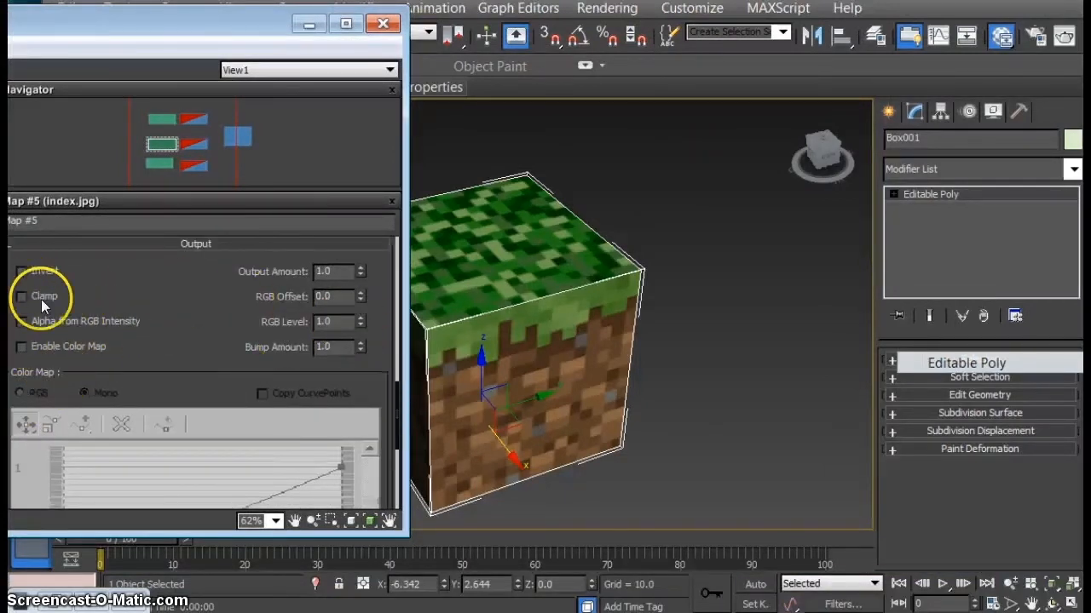
Try different Output Amount and RGB Level values for the mix bitmap, resetting both to 1.0
drag(360, 281, 363, 324)
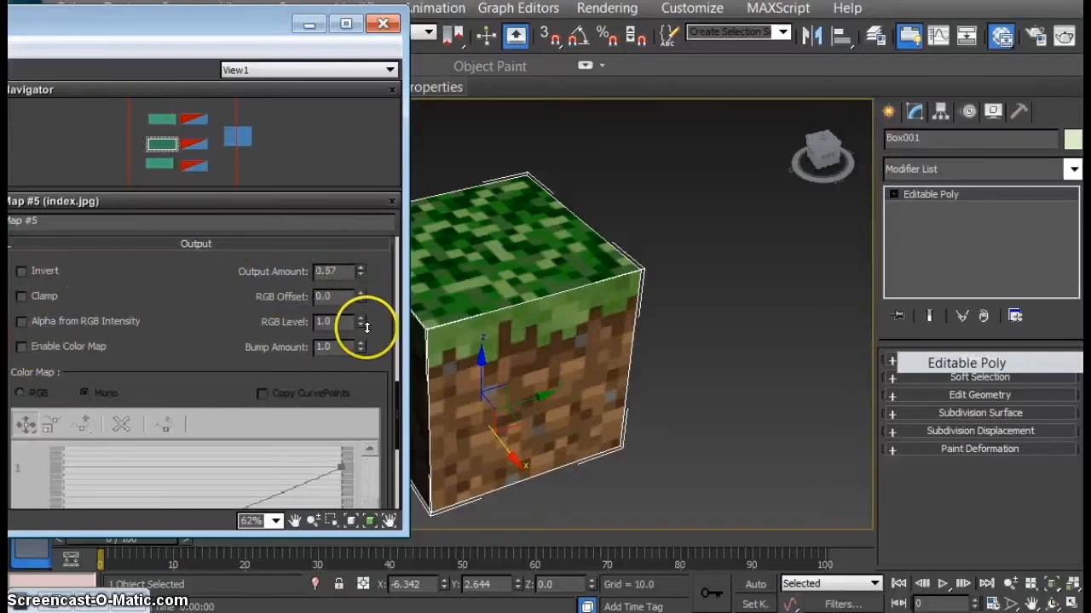
scroll(371, 273, up, 1)
drag(370, 273, 361, 349)
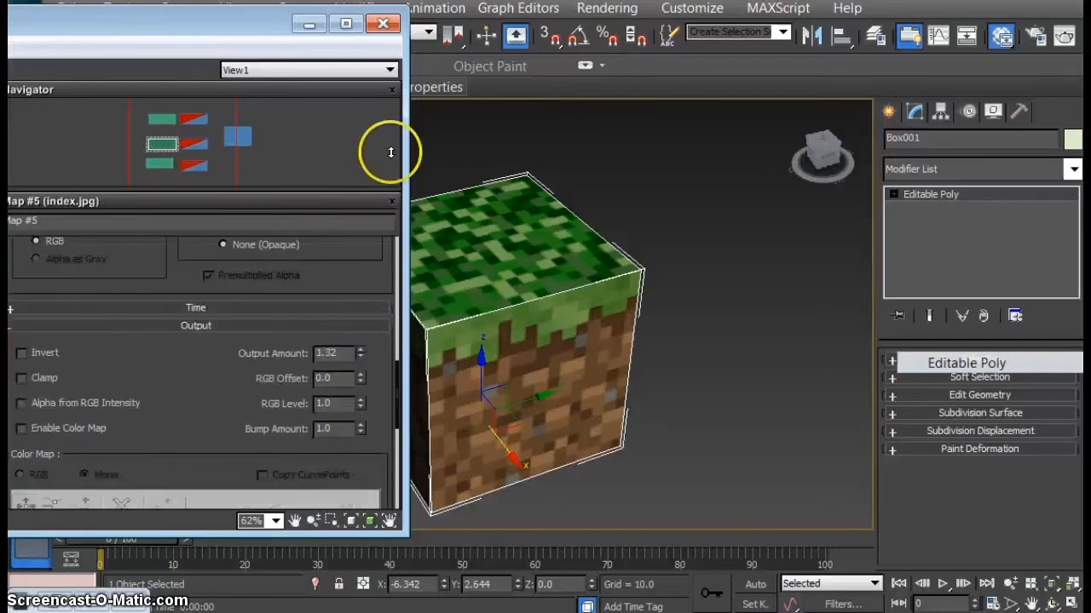
right_click(360, 353)
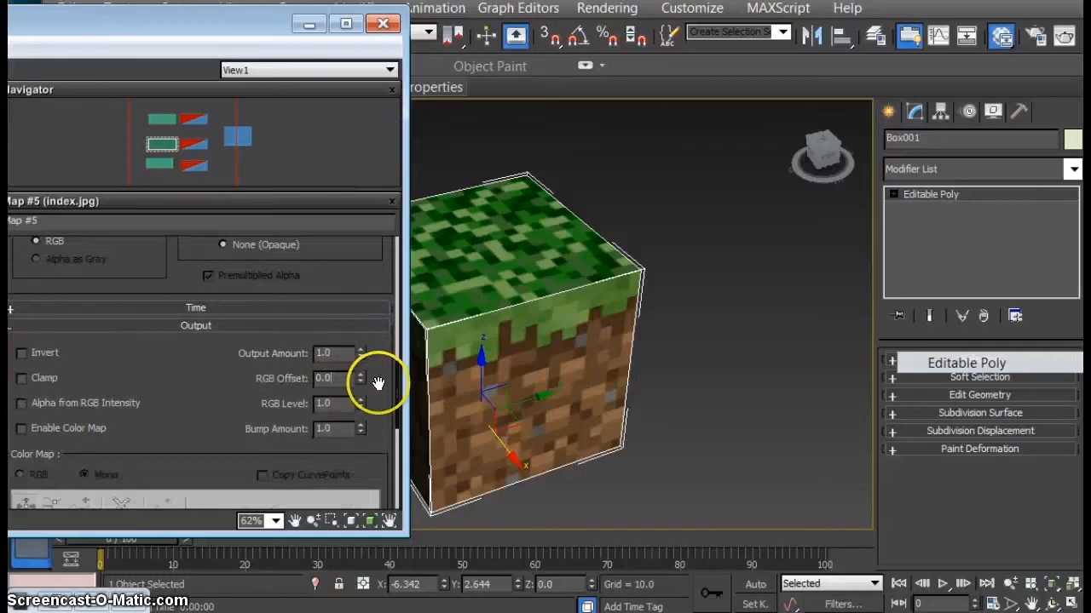
drag(359, 403, 378, 276)
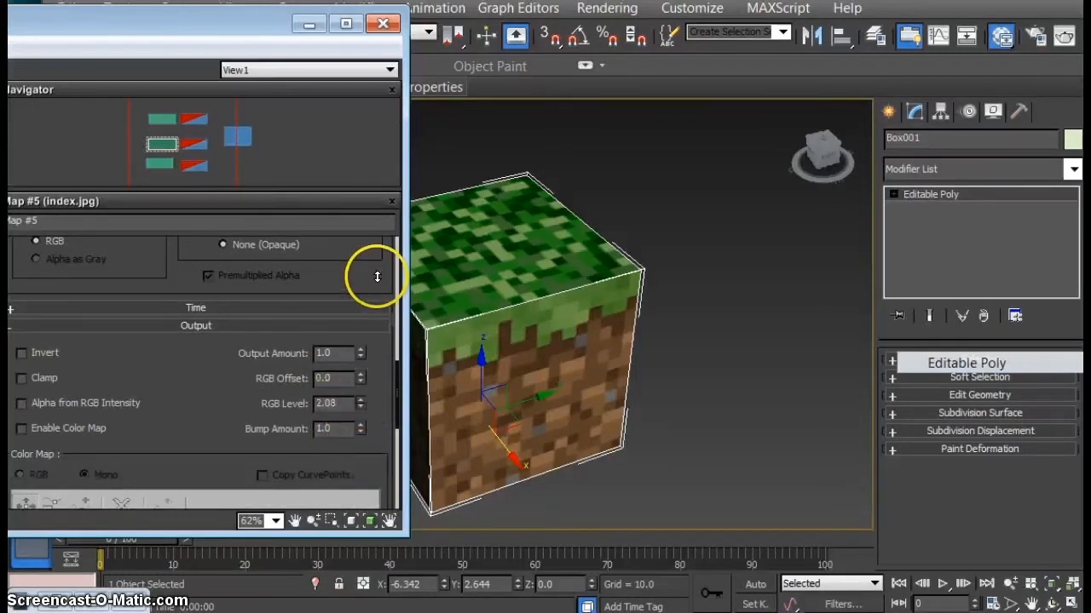
Enable the mix bitmap's color map and raise the end point of the mono curve slightly above 1
click(21, 429)
scroll(189, 438, down, 5)
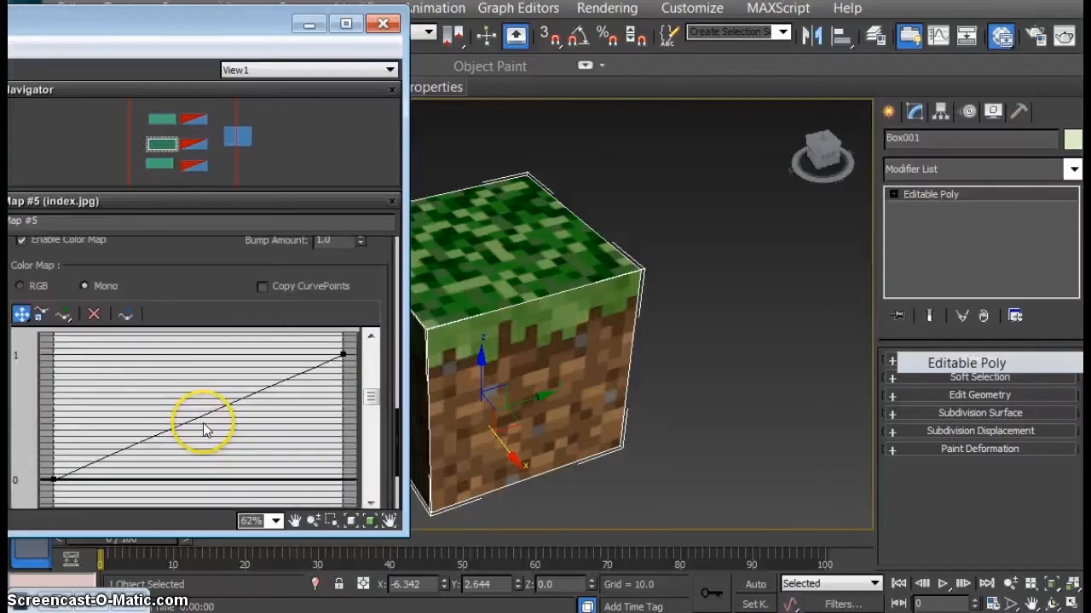
drag(342, 355, 343, 338)
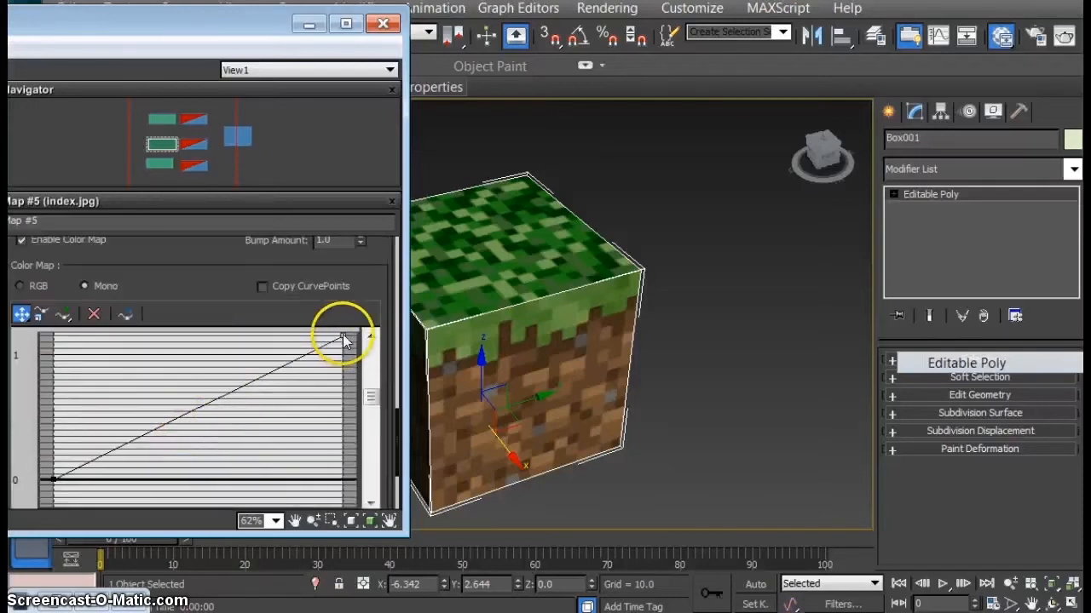
scroll(342, 340, up, 2)
scroll(261, 341, down, 2)
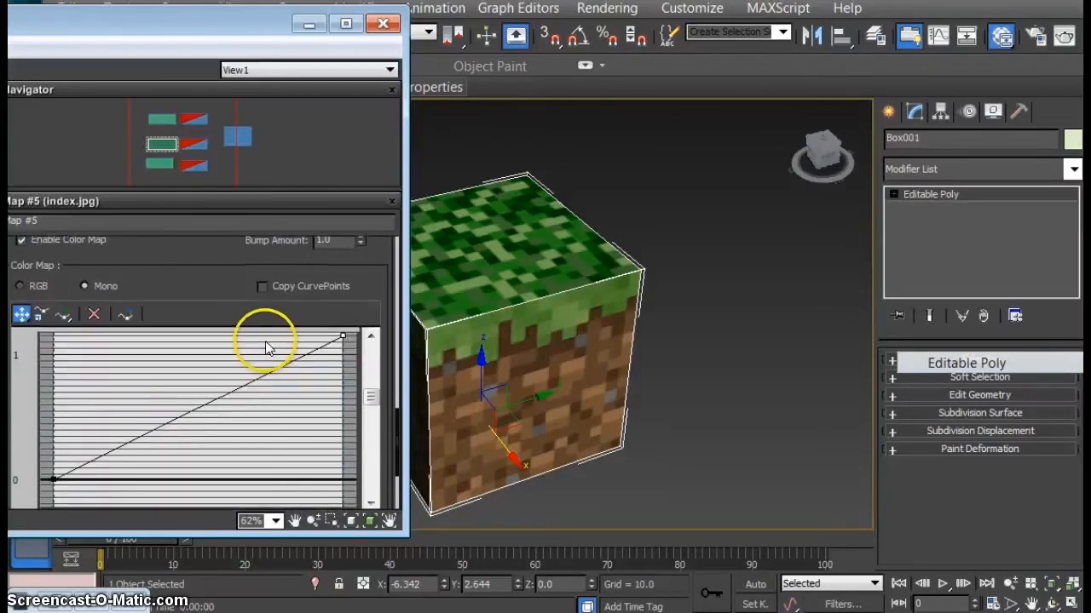
mouse_move(55, 479)
mouse_down()
mouse_move(92, 464)
mouse_move(121, 472)
mouse_move(45, 416)
mouse_move(59, 479)
mouse_up()
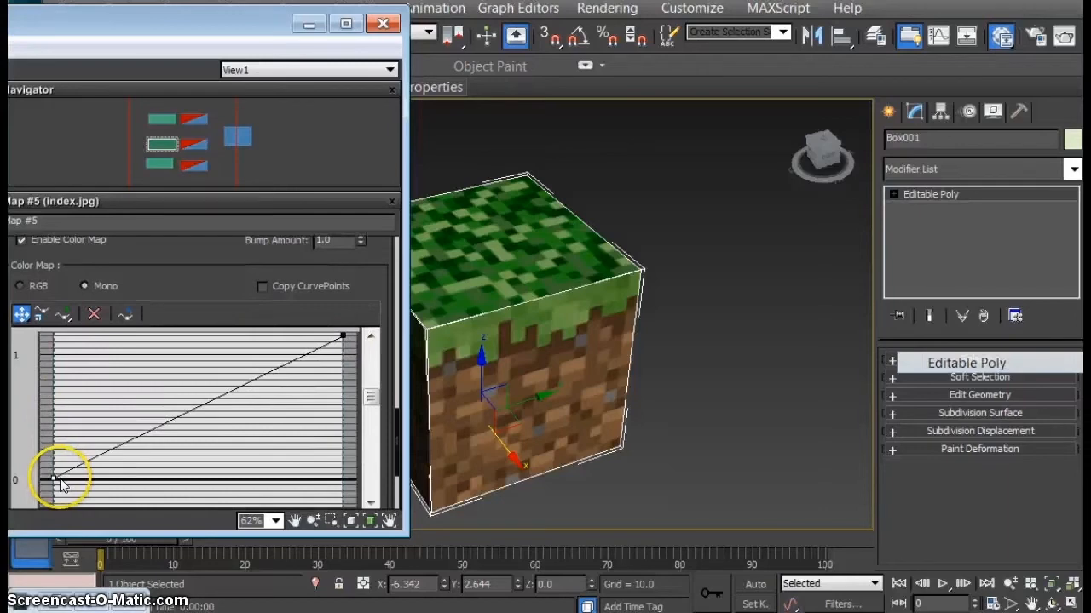
Switch the mix bitmap's color map to RGB and toggle its blue and red channel curves
scroll(136, 434, up, 2)
scroll(44, 418, up, 1)
click(20, 366)
scroll(196, 468, down, 2)
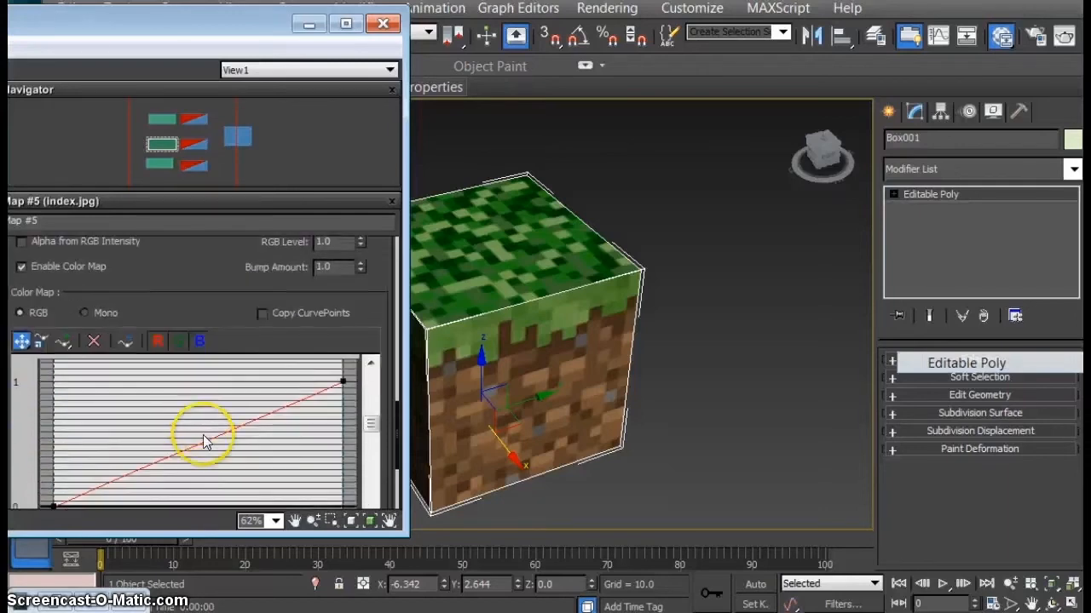
scroll(128, 395, down, 1)
click(199, 314)
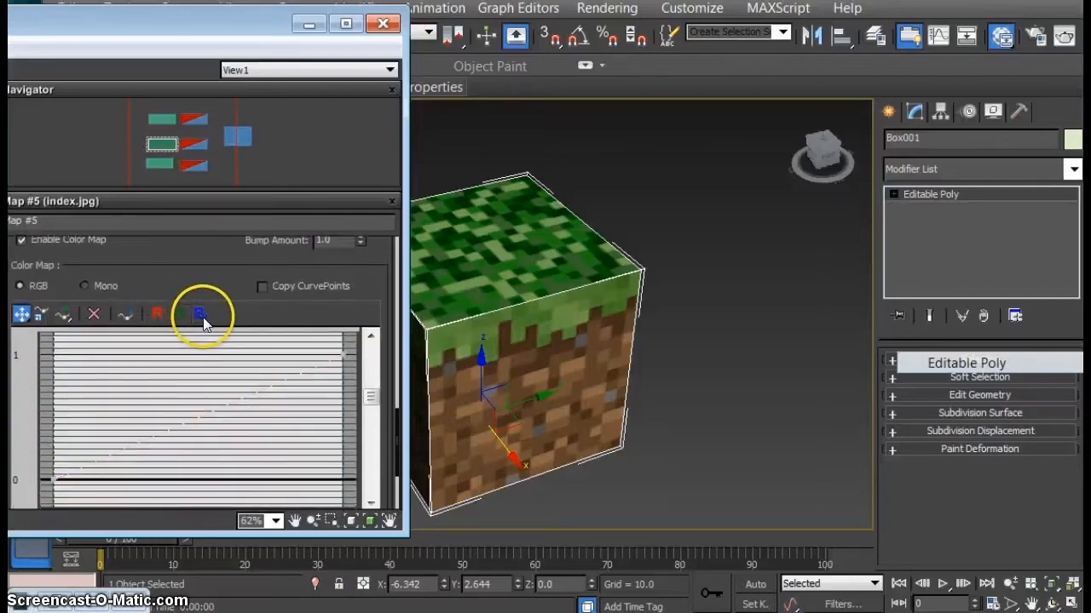
click(156, 312)
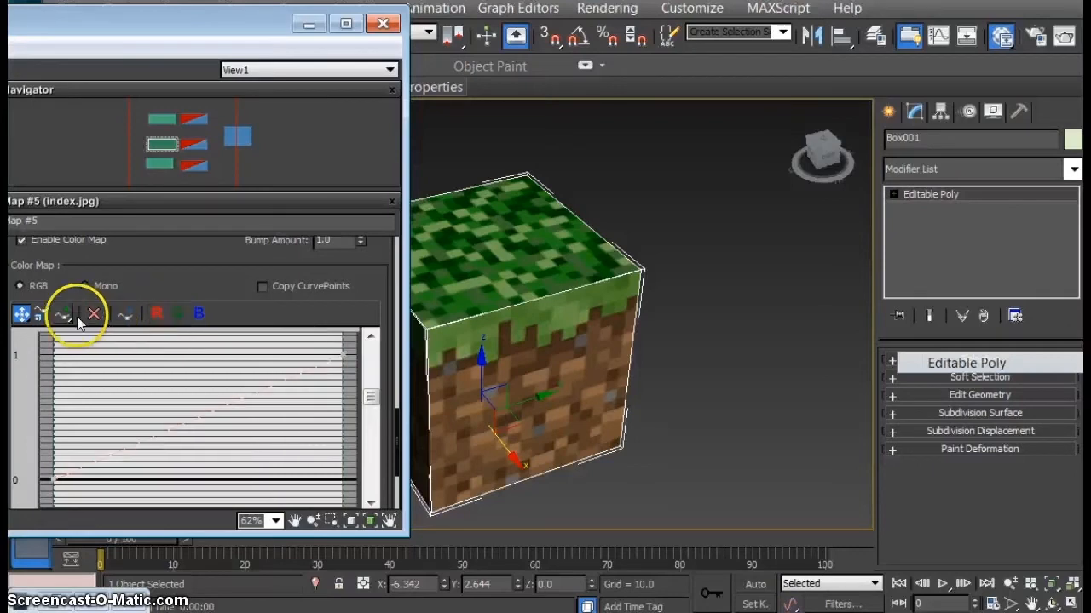
Add a point at the middle of the red curve, shift it slightly, and disable the color map
click(63, 315)
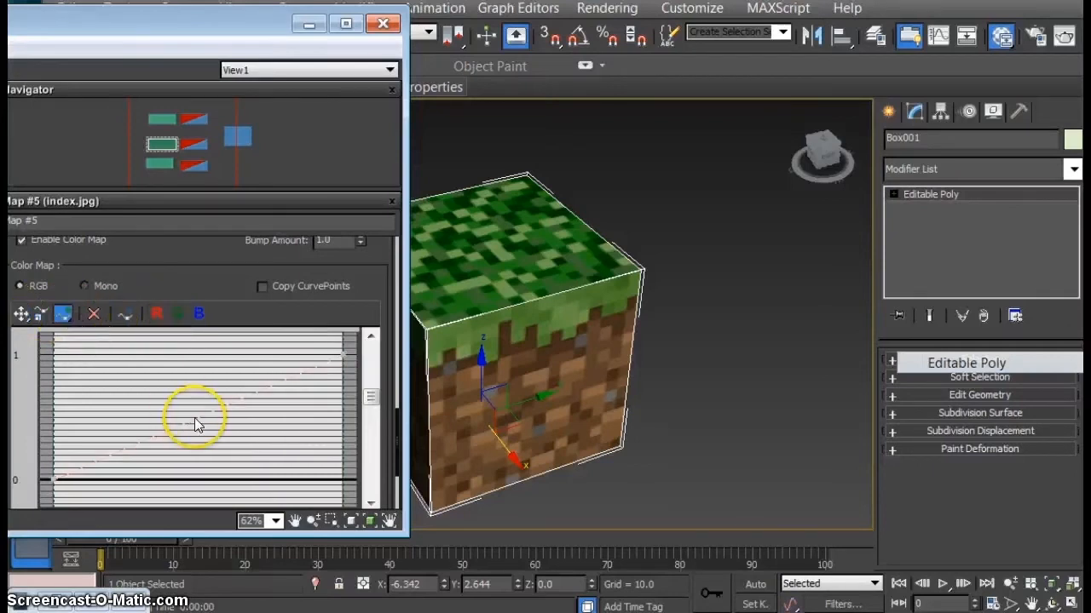
click(156, 313)
click(197, 418)
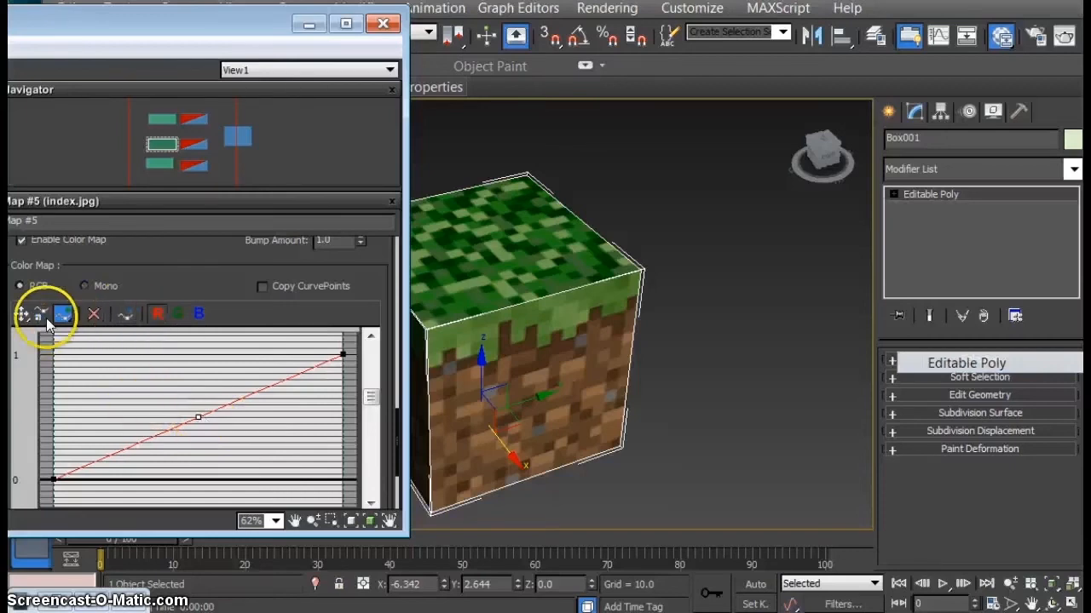
click(20, 313)
mouse_move(199, 424)
mouse_down()
mouse_move(258, 456)
mouse_move(219, 415)
mouse_move(202, 418)
mouse_up()
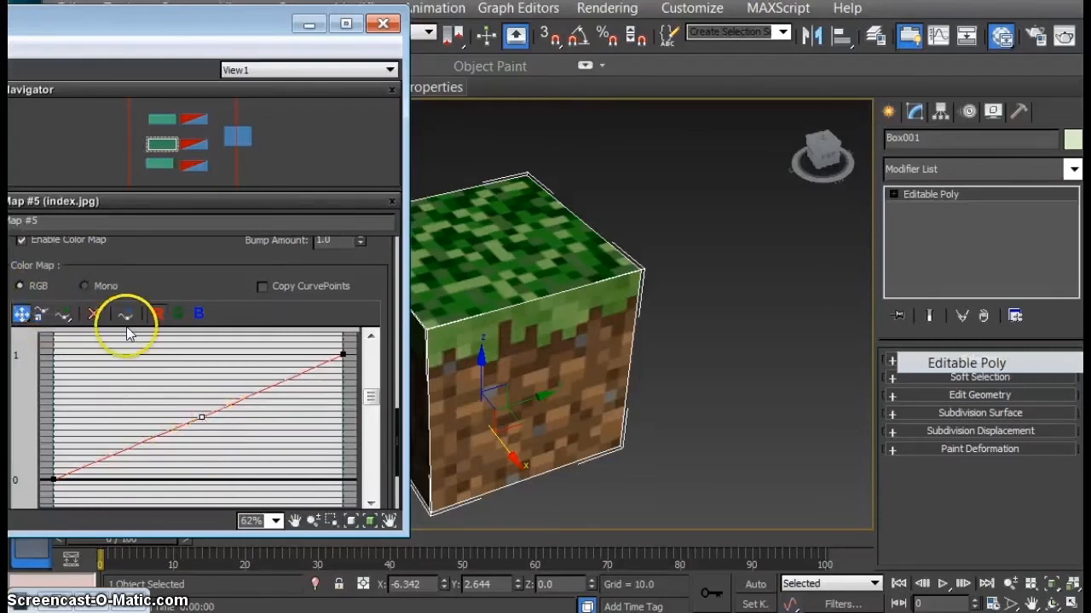
scroll(227, 379, down, 3)
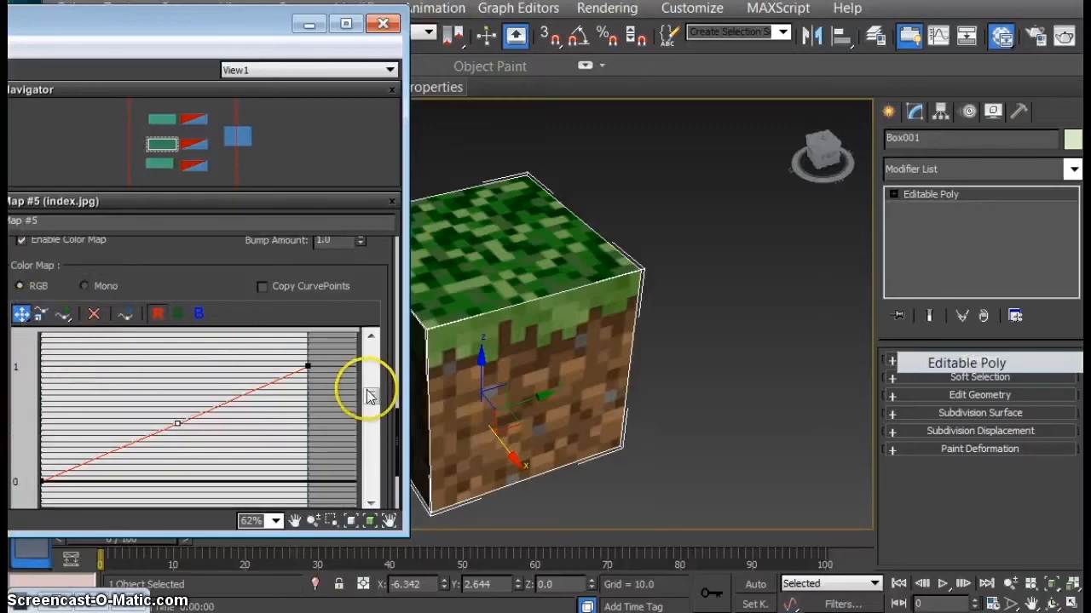
scroll(394, 303, up, 3)
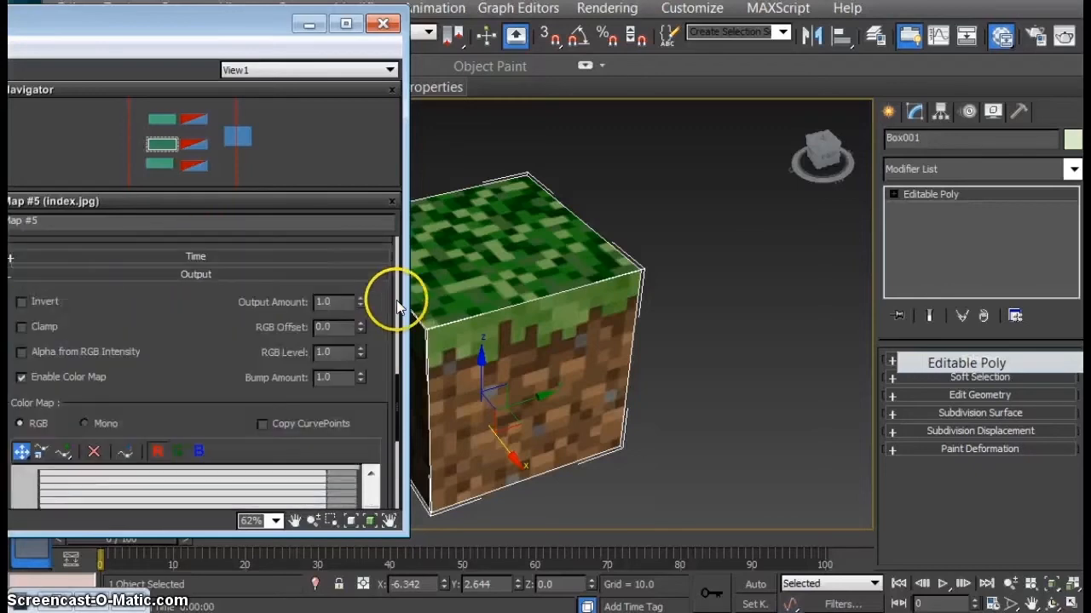
click(23, 377)
Enable Alpha from RGB Intensity on the mix bitmap and set RGB Offset to 0.76 and RGB Level to 1.08
click(22, 352)
drag(361, 350, 352, 297)
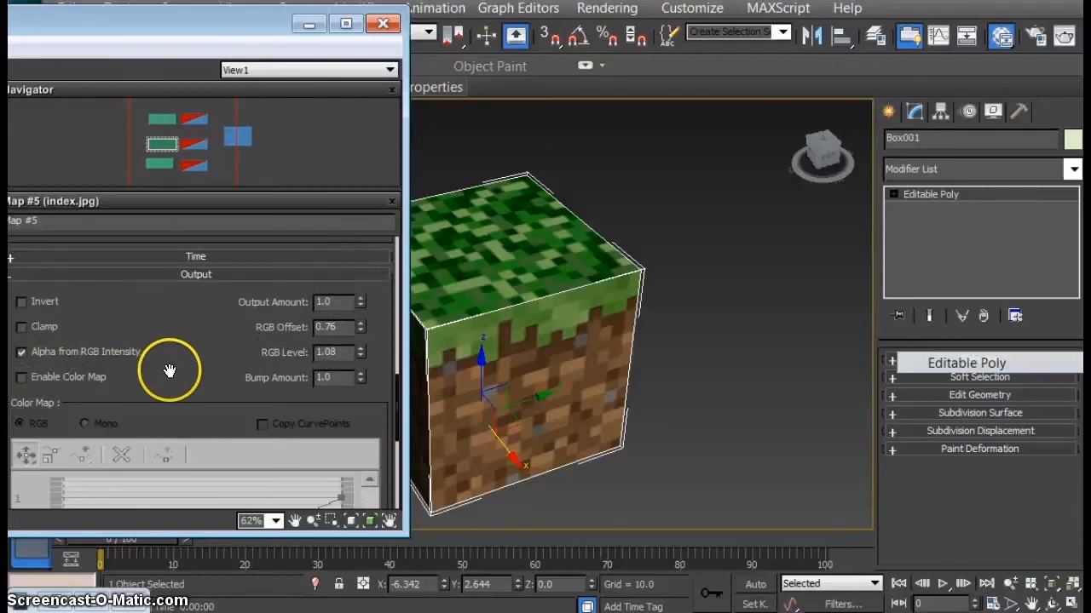
scroll(188, 366, down, 4)
scroll(245, 432, up, 2)
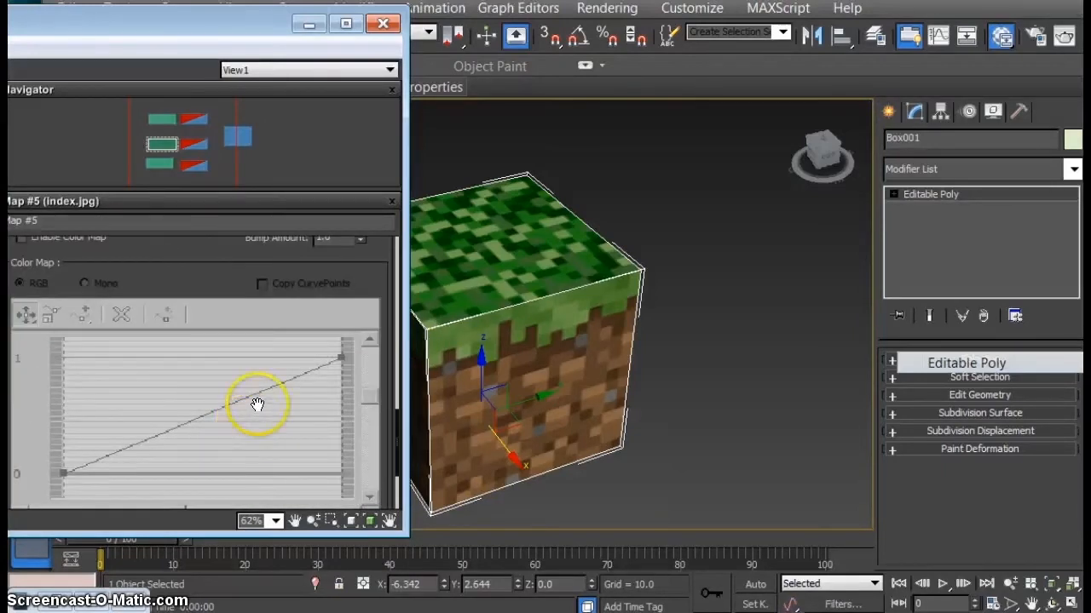
scroll(153, 340, up, 2)
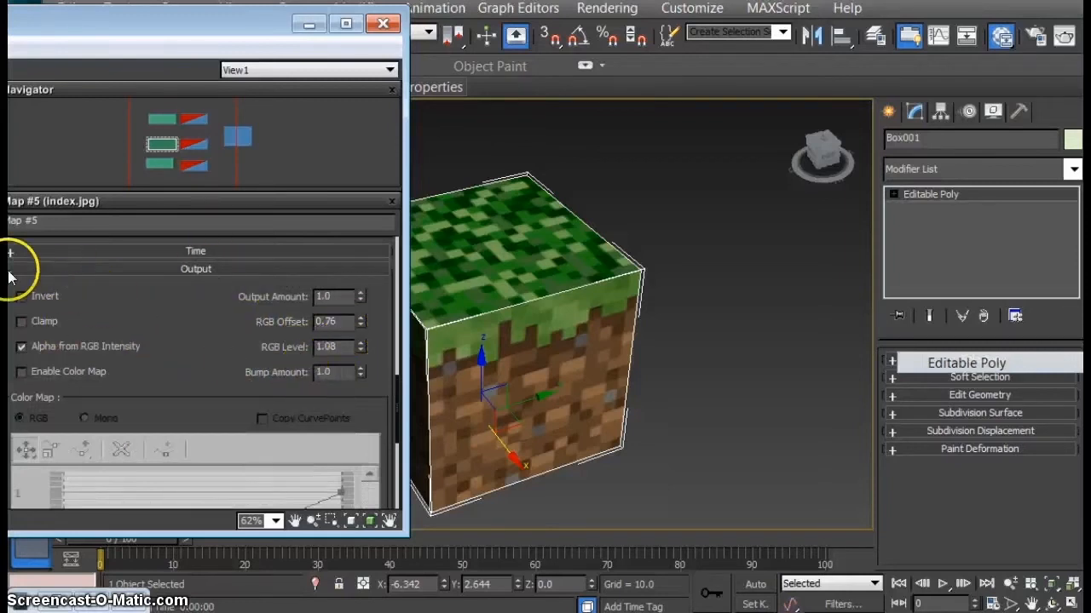
Render the cube to check the mix bitmap's output, and move the render window aside
click(1065, 35)
click(594, 57)
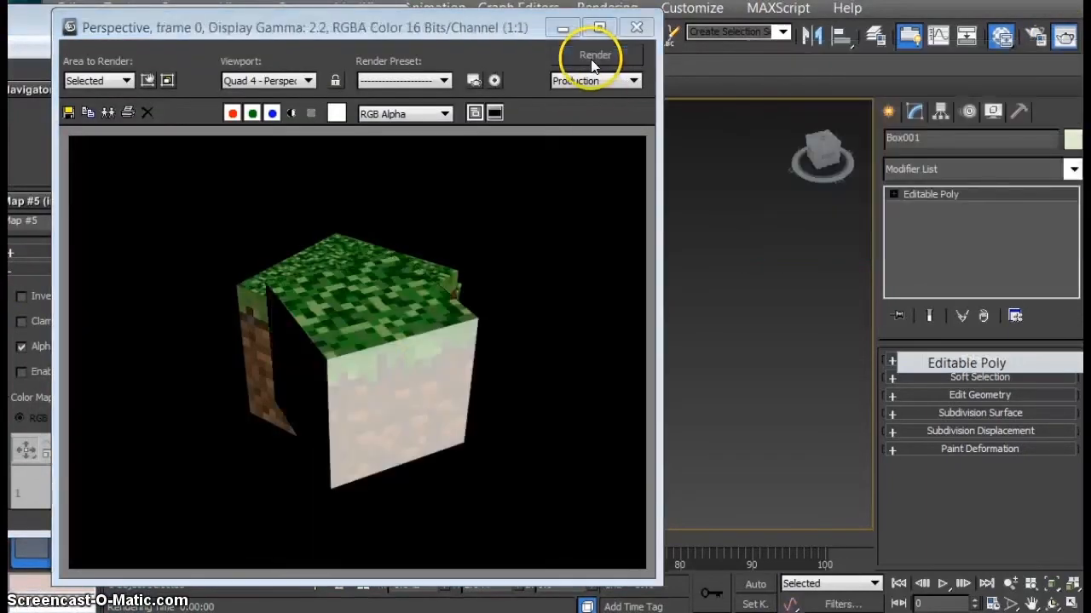
drag(475, 28, 1090, 68)
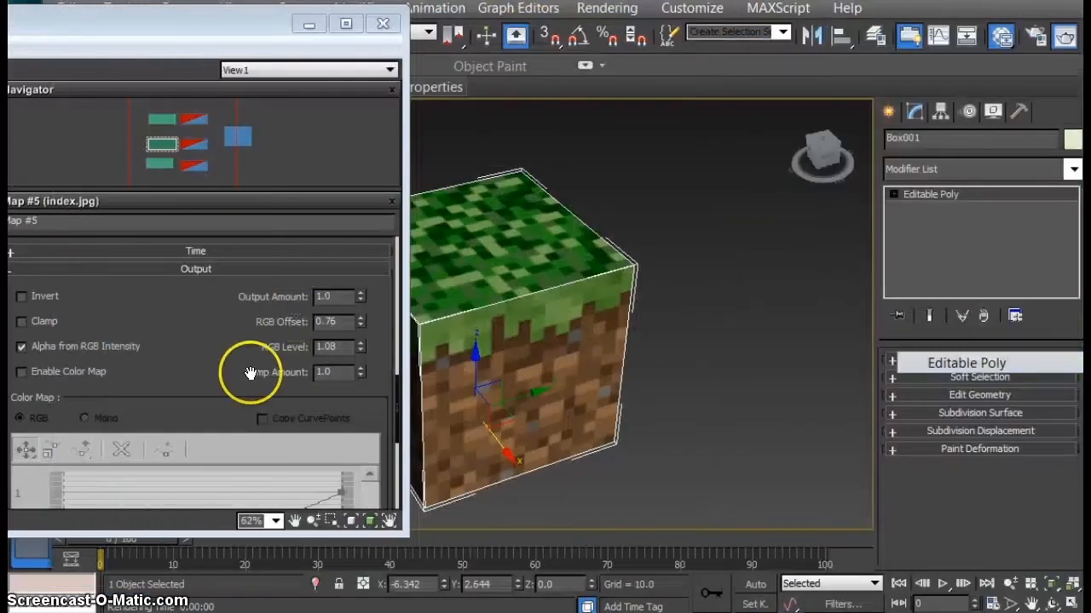
Set the mix bitmap's RGB Level and RGB Offset to 1.0 and re-render the cube
double_click(341, 348)
text(1)
double_click(349, 323)
key(shift+q)
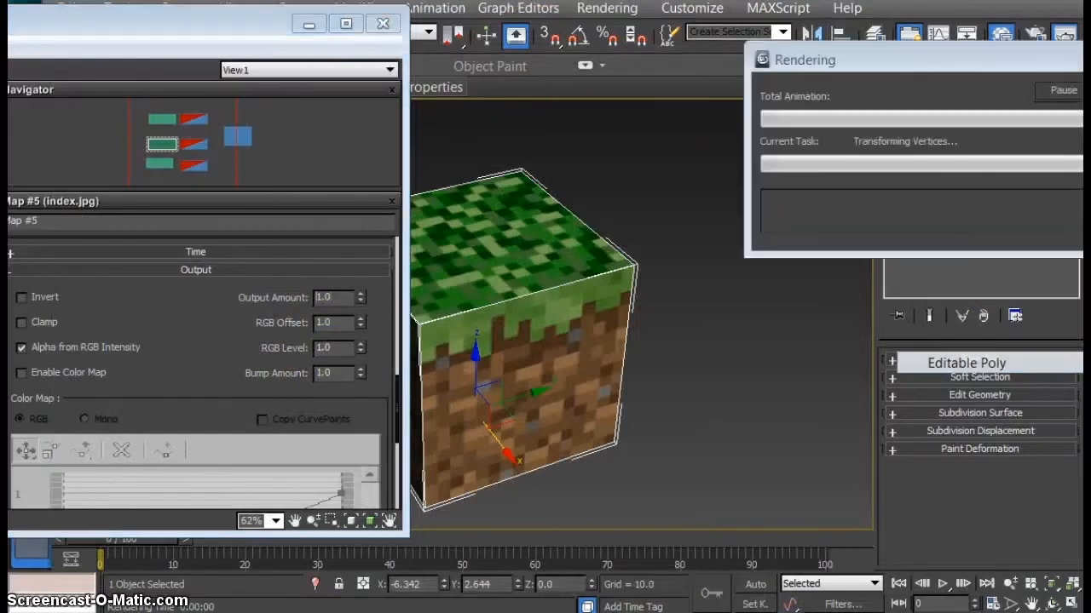
click(933, 88)
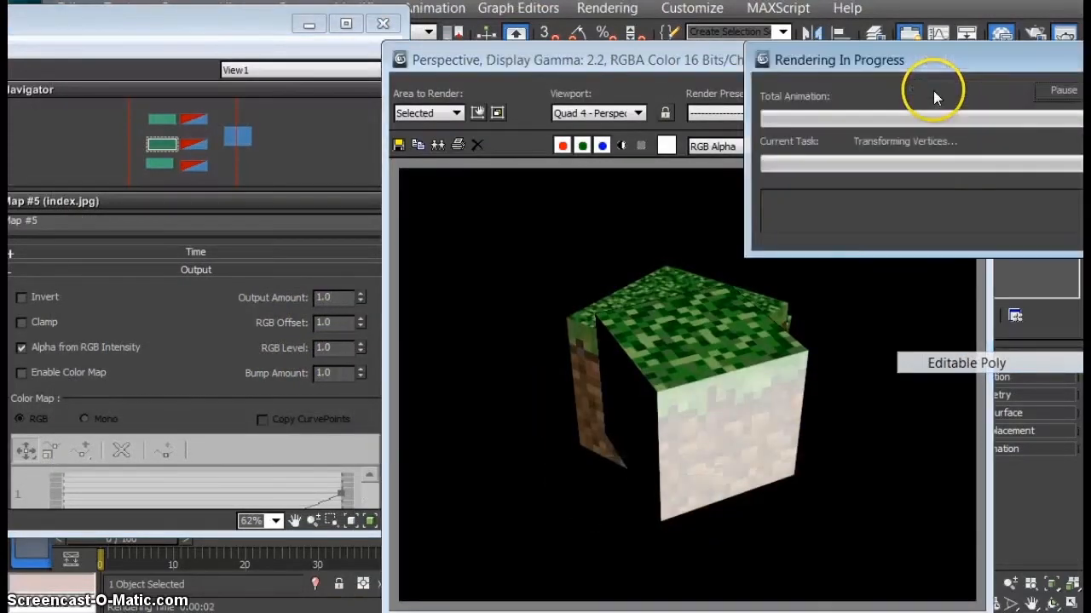
Disable Alpha from RGB Intensity, reset the mix bitmap's RGB Offset to 0.0, and re-render the cube
click(22, 348)
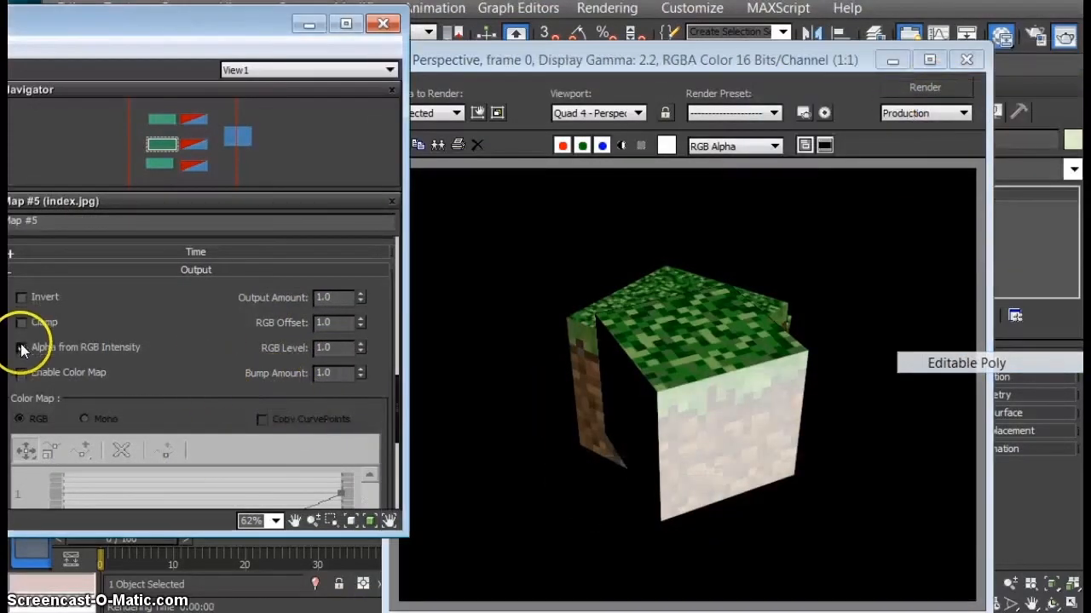
click(931, 85)
click(162, 373)
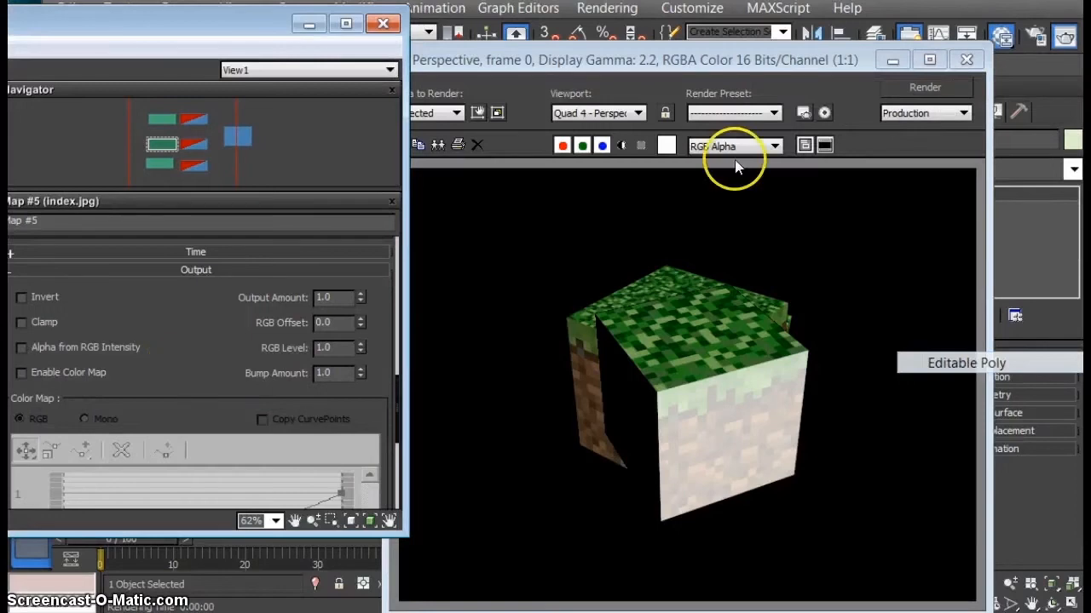
click(912, 85)
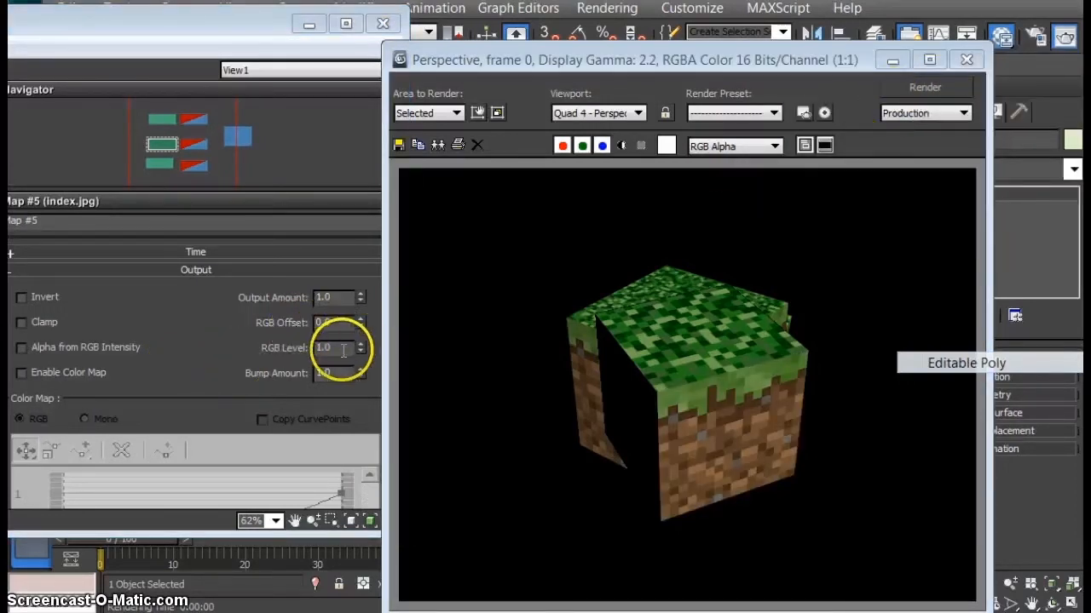
Set the mix bitmap's RGB Level to 5 and re-render the cube
drag(344, 350, 264, 350)
text(5)
key(Return)
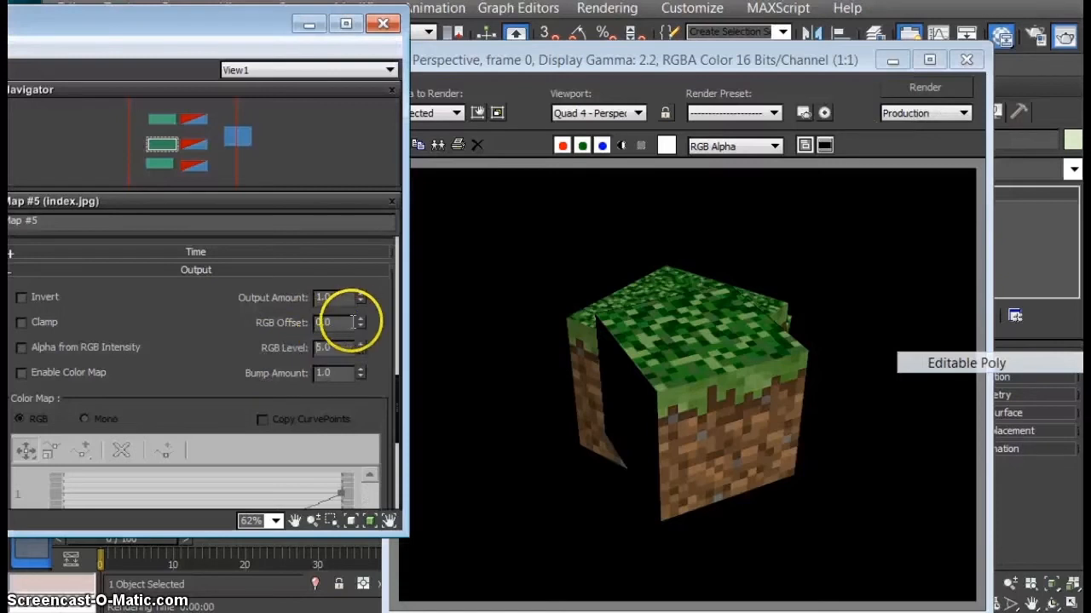
click(916, 83)
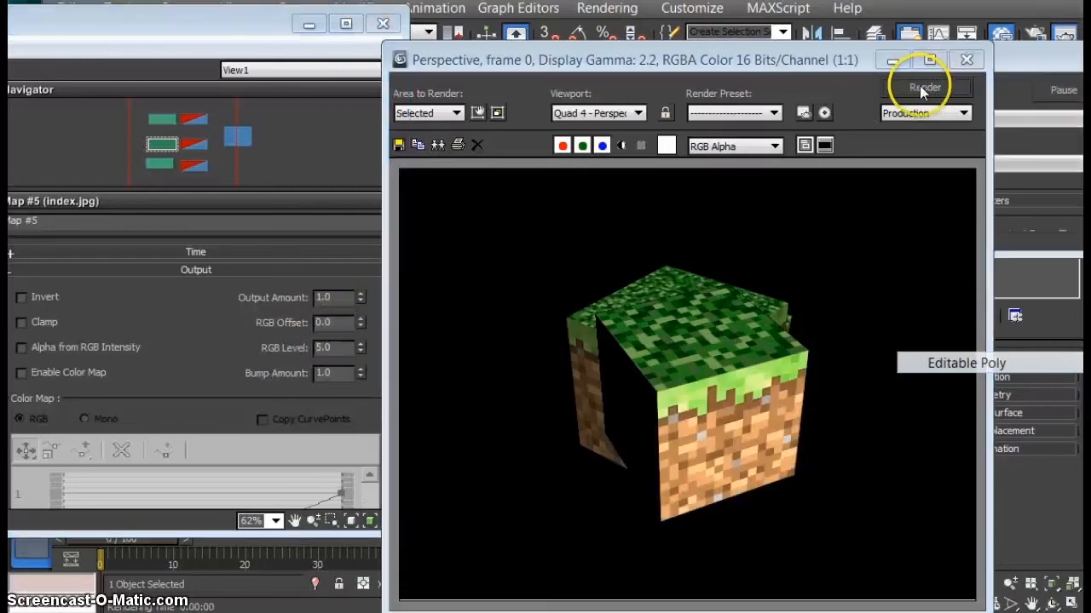
Try RGB Levels of 0 and 0.9 on the mix bitmap, re-rendering the cube after each change
click(298, 346)
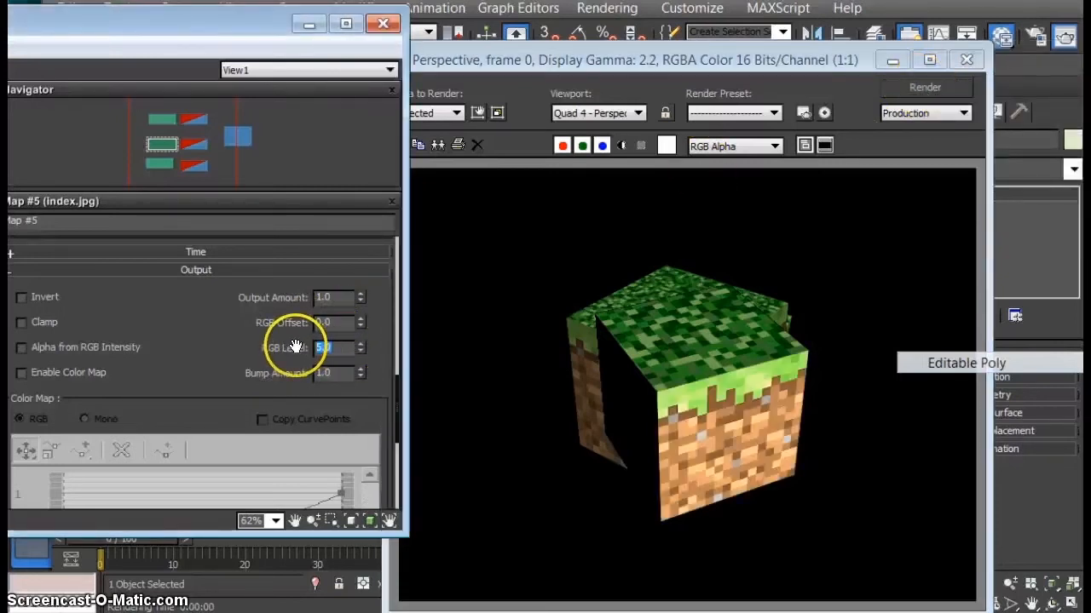
text(0)
click(923, 94)
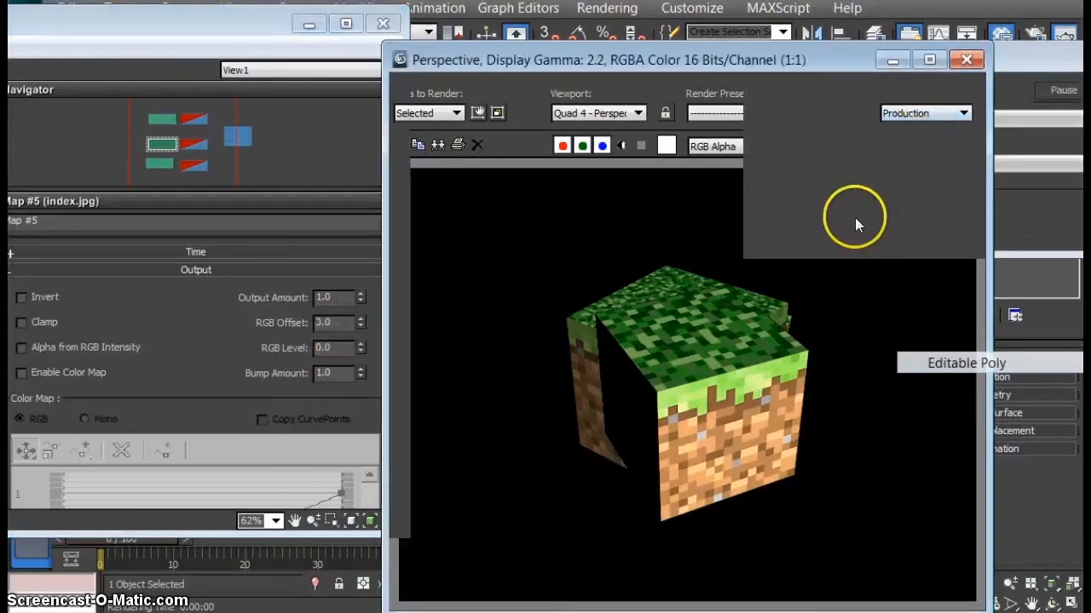
click(334, 348)
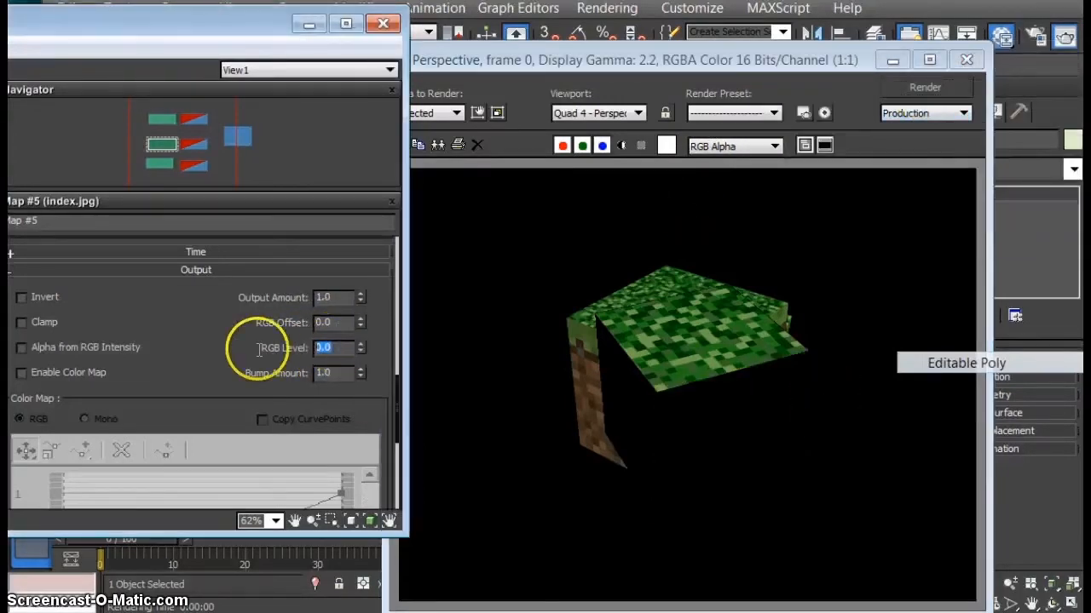
text(0.9)
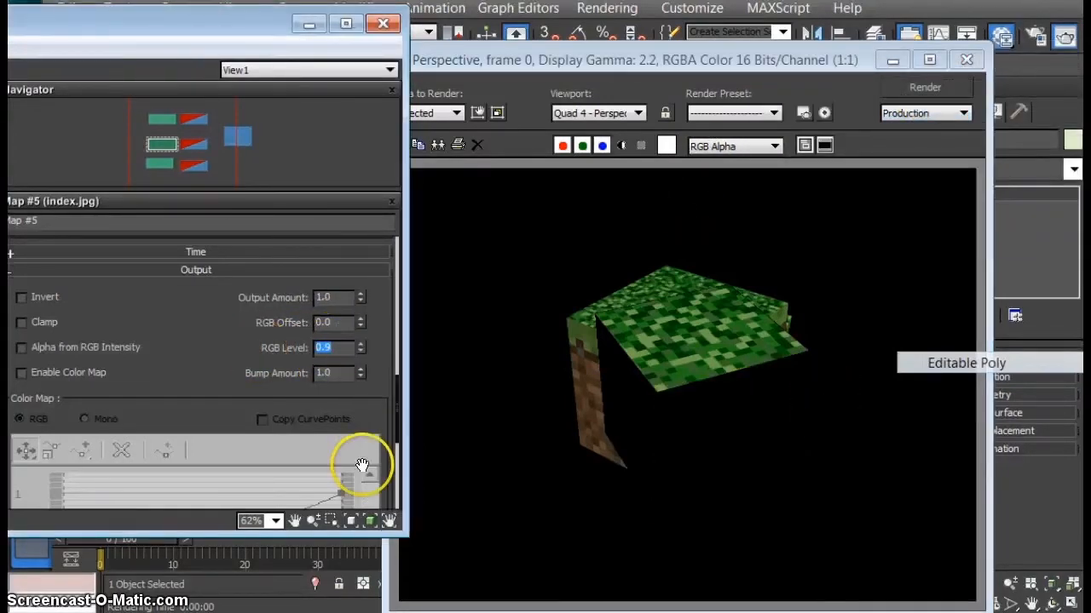
click(908, 87)
Set the mix bitmap's RGB Level to 0.8, re-render the cube, and return to the maximized material editor
click(335, 349)
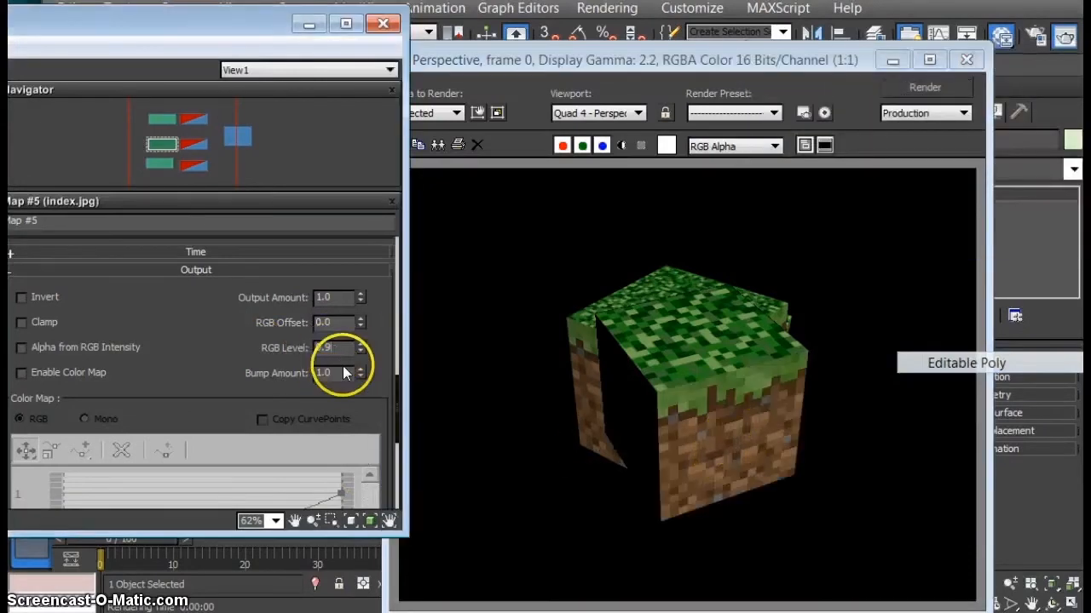
text(0.8)
click(925, 87)
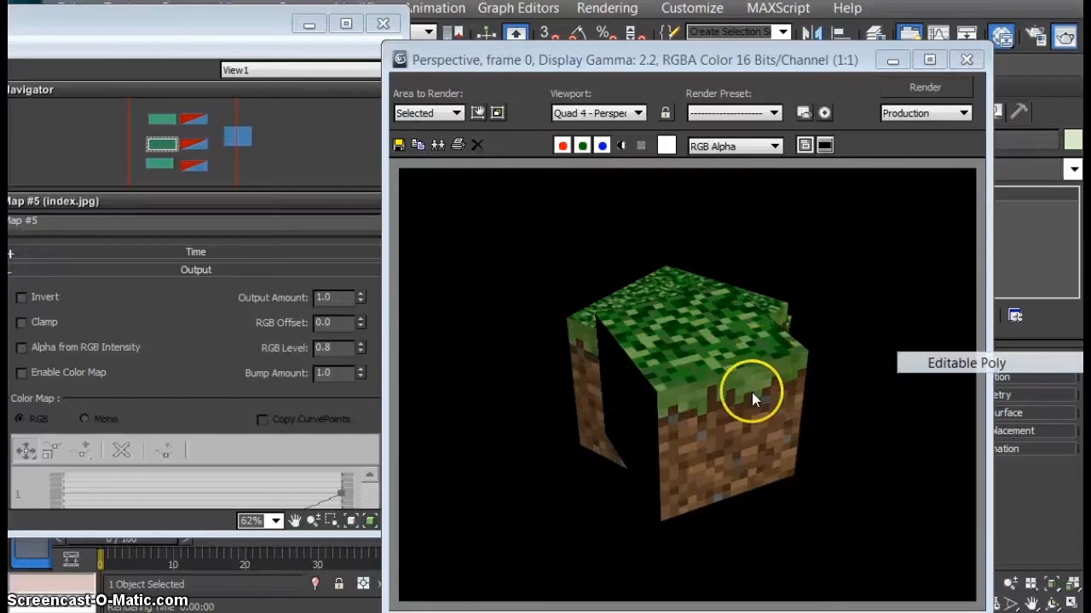
click(968, 59)
double_click(211, 25)
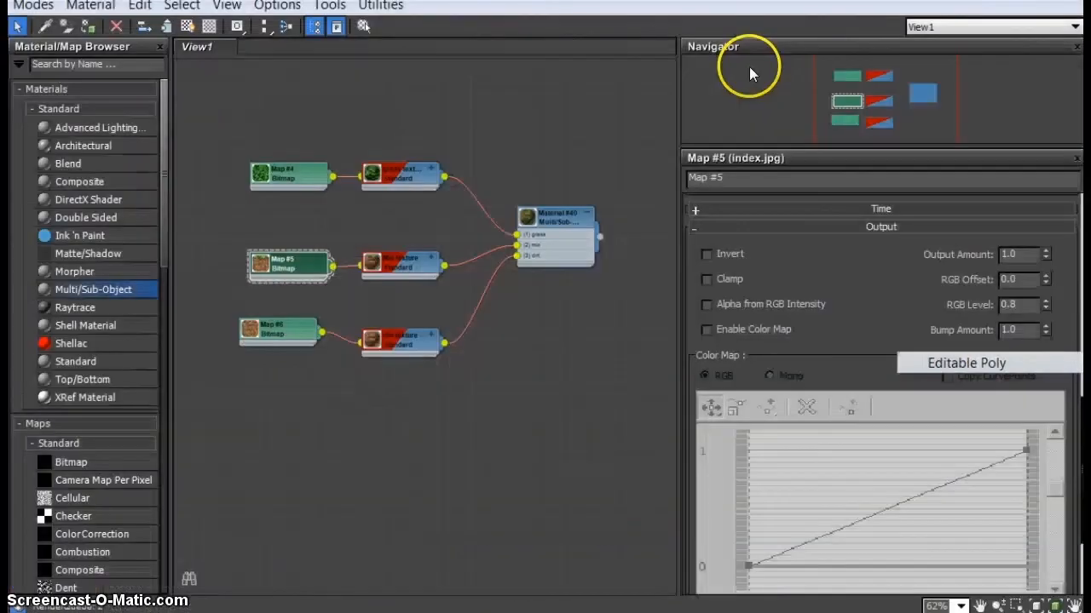
Close the material editor and stack an instance of the cube on top of the original at Z 40.809
key(m)
alt+middle_drag(651, 407, 663, 373)
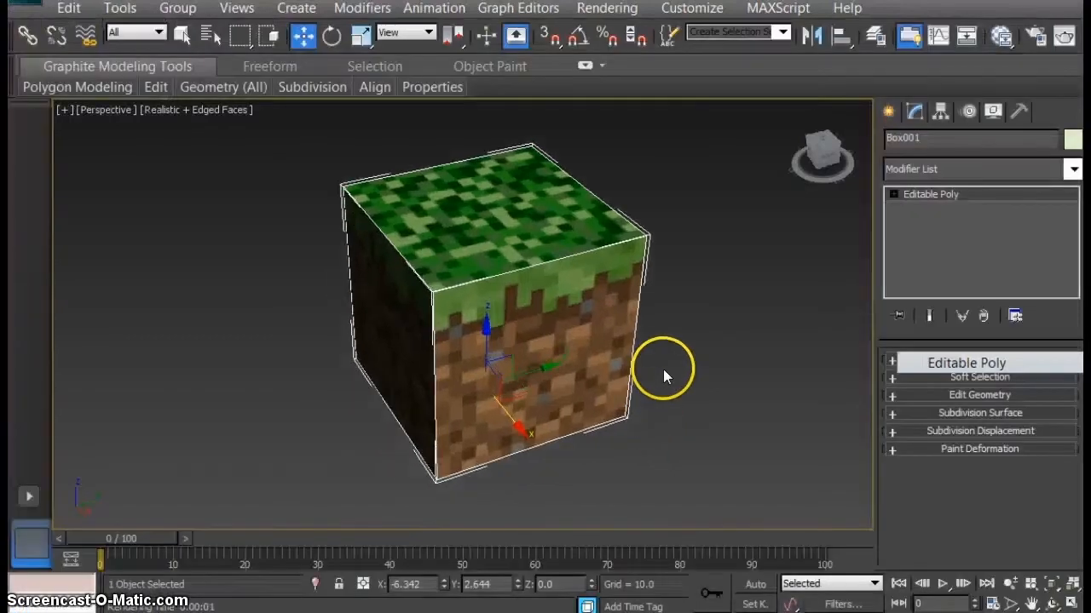
scroll(582, 376, down, 5)
middle_drag(583, 375, 552, 397)
mouse_move(475, 316)
shift+mouse_down()
mouse_move(475, 225)
mouse_move(486, 228)
shift+mouse_up()
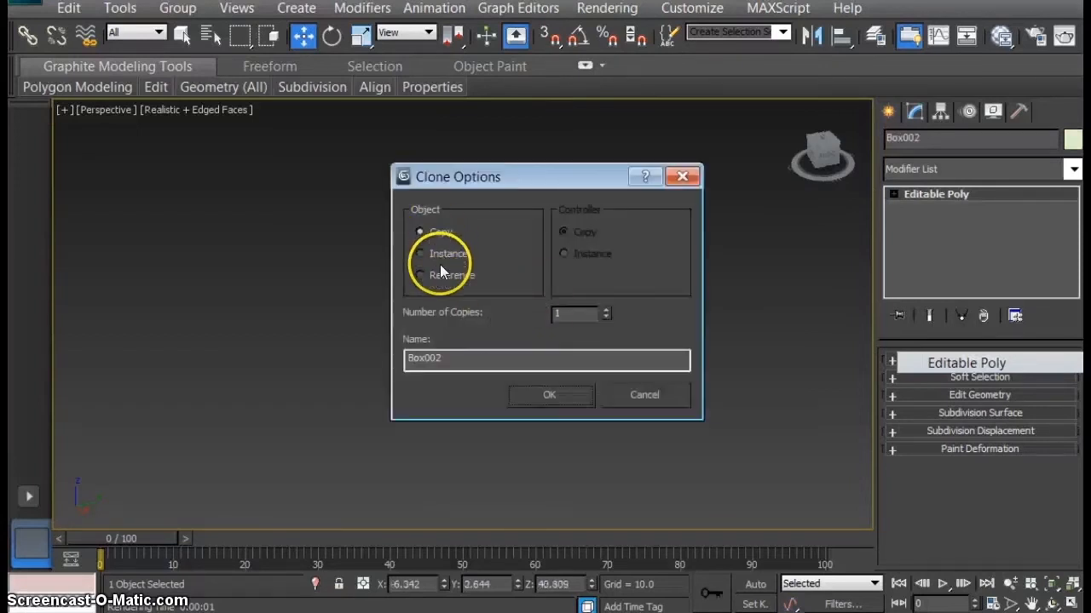
click(420, 253)
click(548, 394)
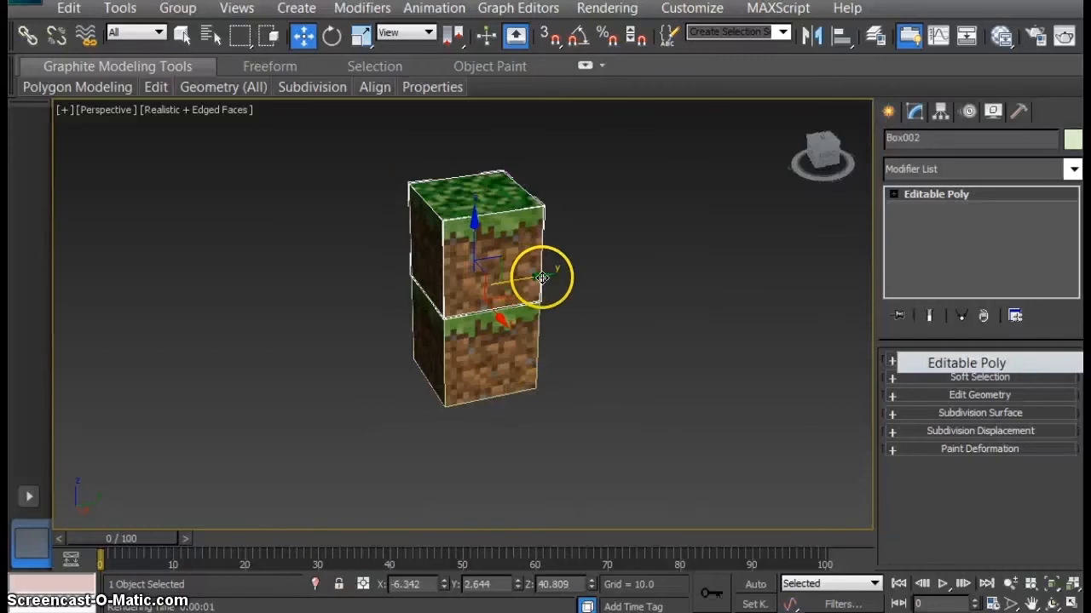
Shift the upper cube along Y to 17.302 and instance two more cubes along the bottom row at Y 44.646 and 86.633
mouse_move(540, 276)
mouse_down()
mouse_move(522, 348)
mouse_move(617, 339)
mouse_up()
click(527, 359)
click(528, 395)
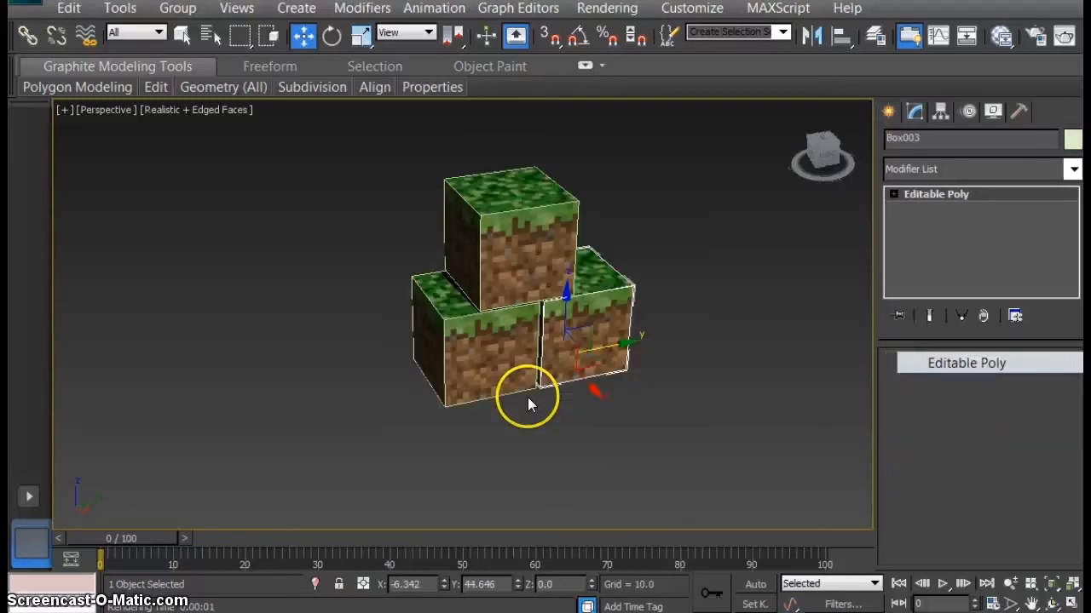
mouse_move(616, 341)
shift+mouse_down()
mouse_move(701, 326)
mouse_move(721, 343)
shift+mouse_up()
click(426, 254)
click(539, 399)
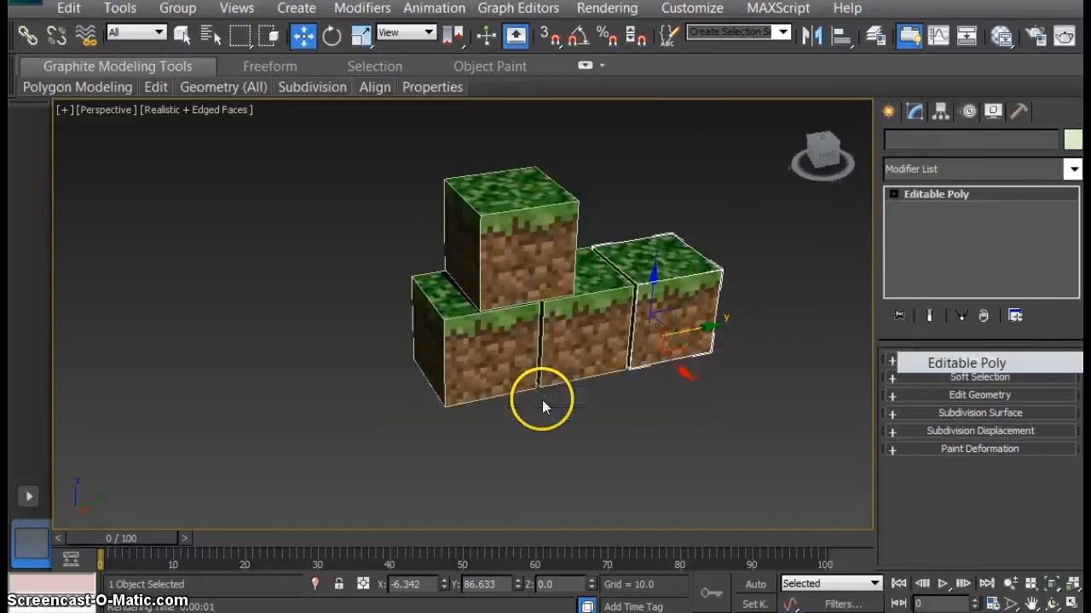
Make the upper cube unique so it is independent of the other instances
click(497, 227)
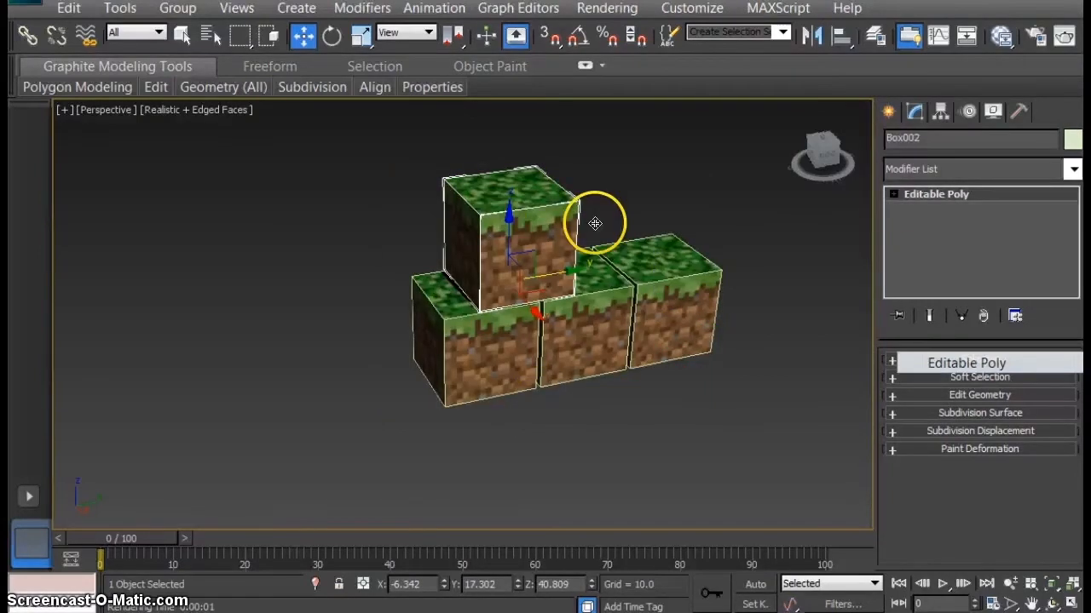
right_click(920, 196)
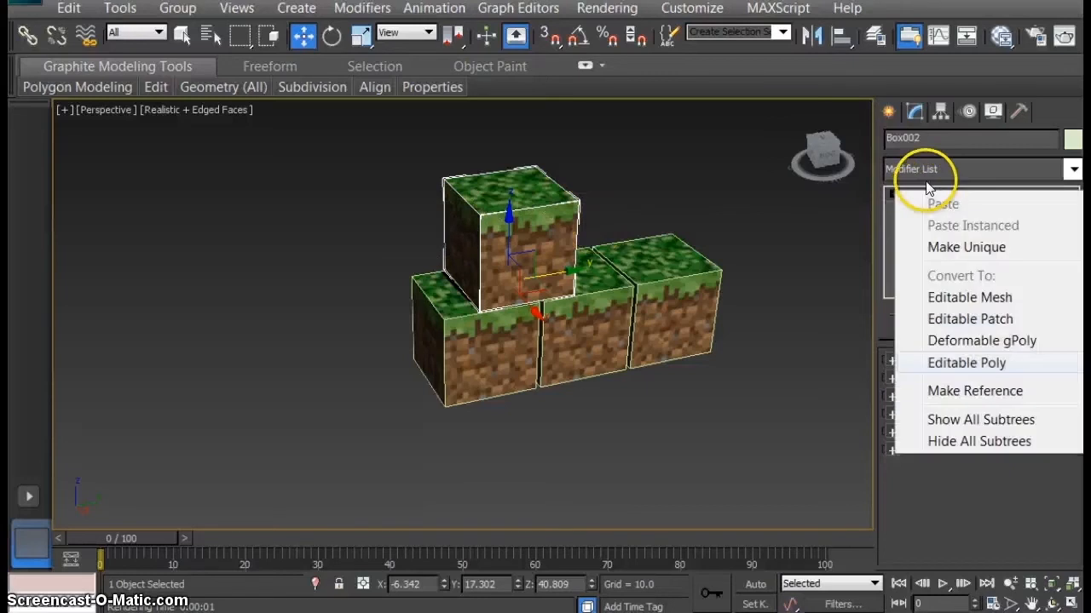
click(954, 256)
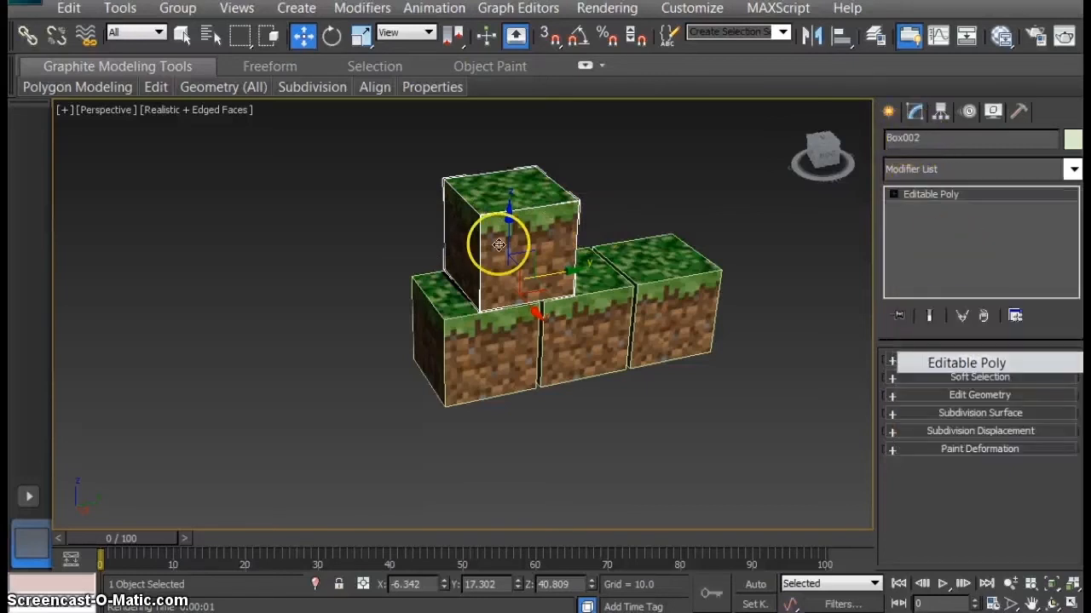
click(894, 194)
click(928, 252)
click(490, 239)
alt+middle_drag(581, 321, 578, 324)
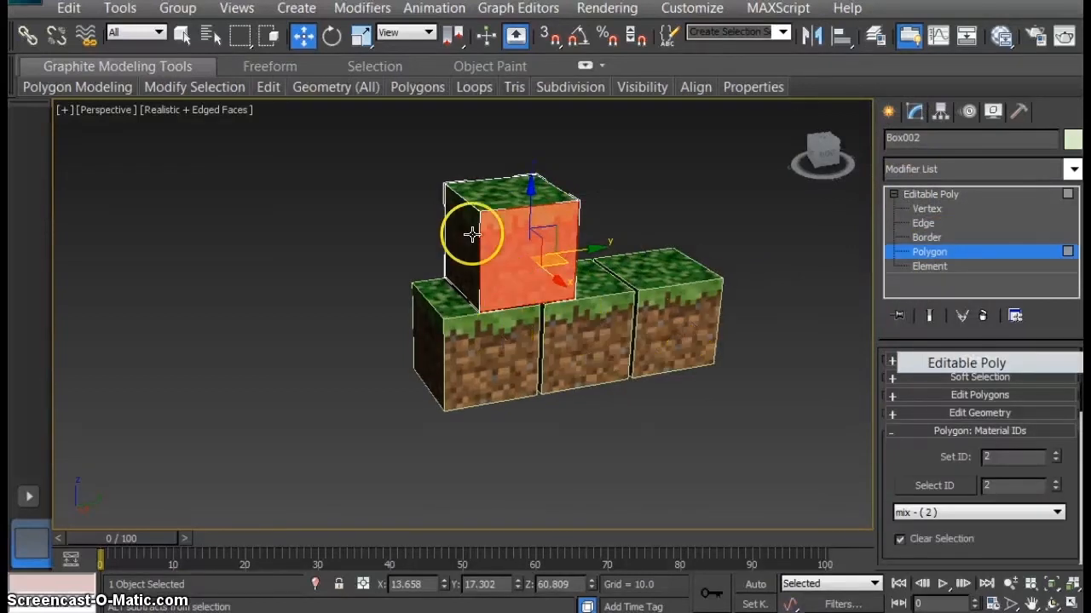
click(495, 345)
click(929, 253)
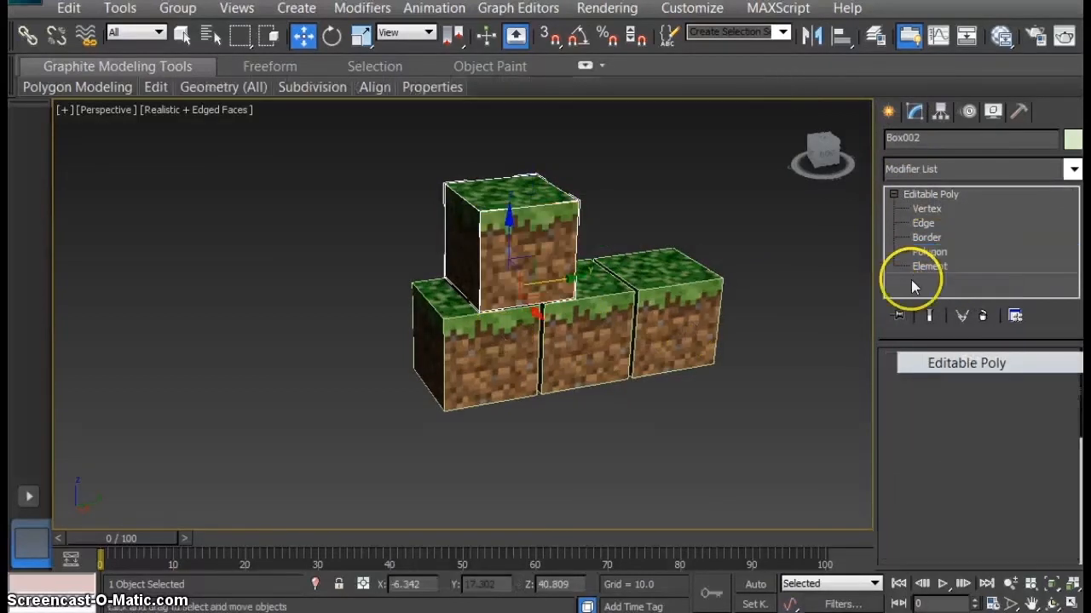
Try to move a top edge of the original cube in the bottom row at the Edge level
click(483, 359)
click(892, 194)
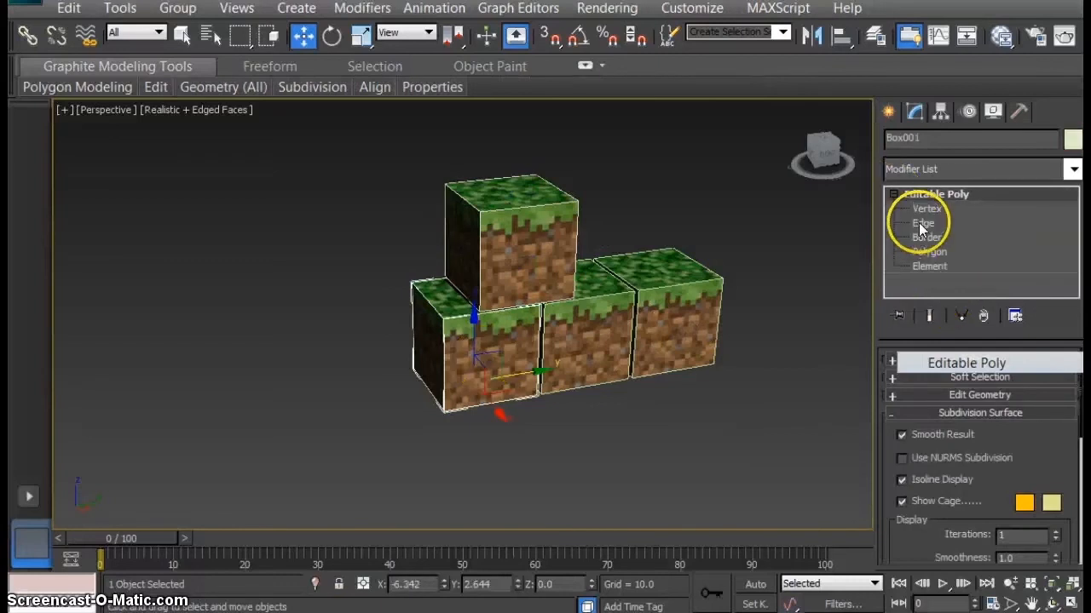
click(922, 224)
click(427, 299)
mouse_move(475, 295)
mouse_down()
mouse_move(508, 298)
mouse_move(483, 310)
mouse_up()
right_click(483, 310)
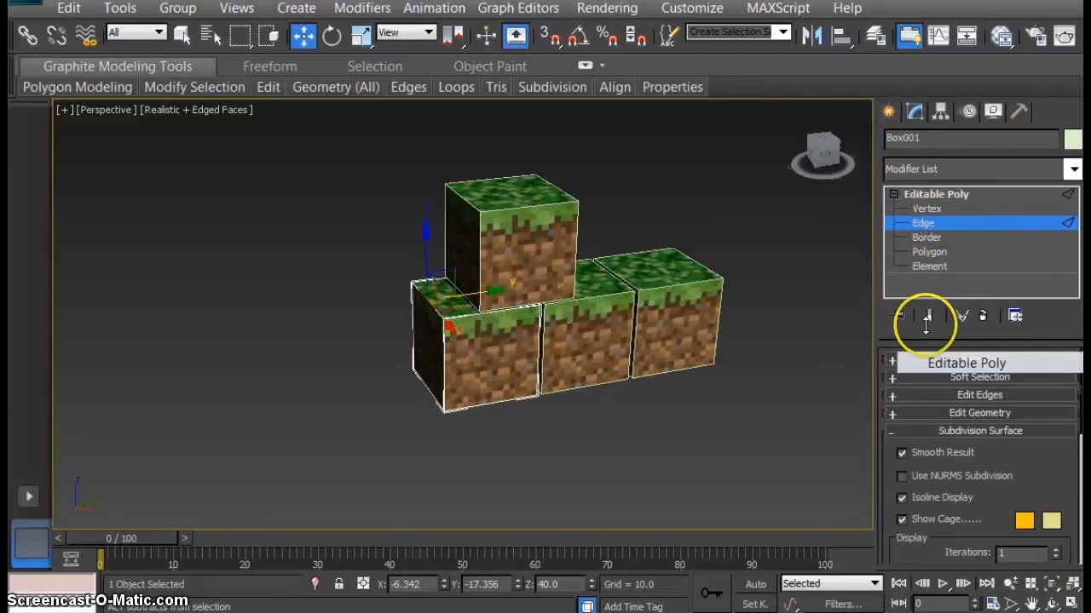
click(503, 468)
Assign material ID 1 (grass) to the side polygons of the upper cube and leave the Polygon level
click(528, 264)
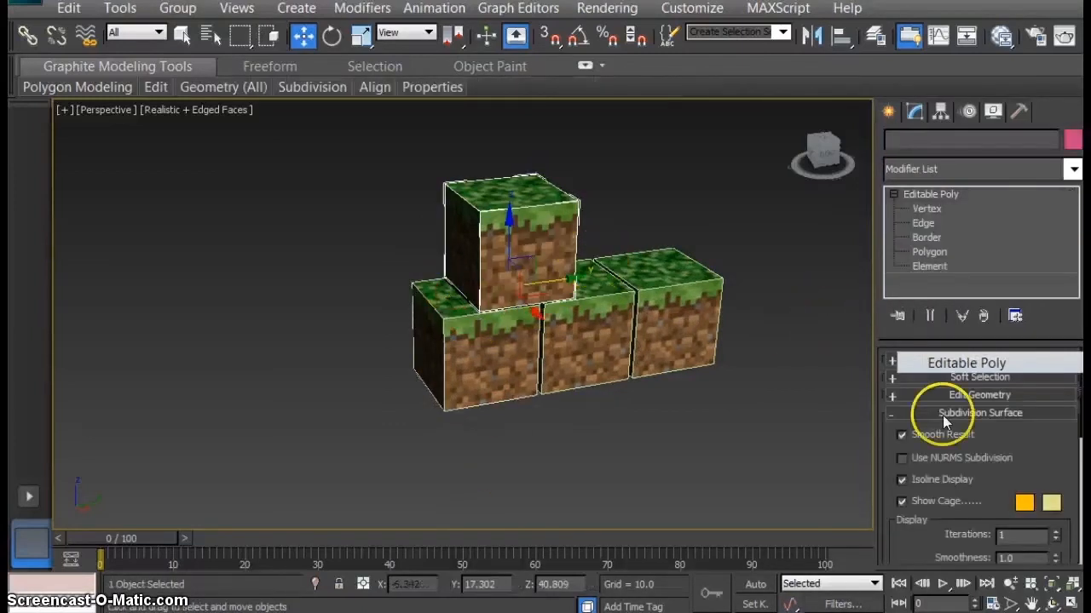
click(891, 413)
click(930, 254)
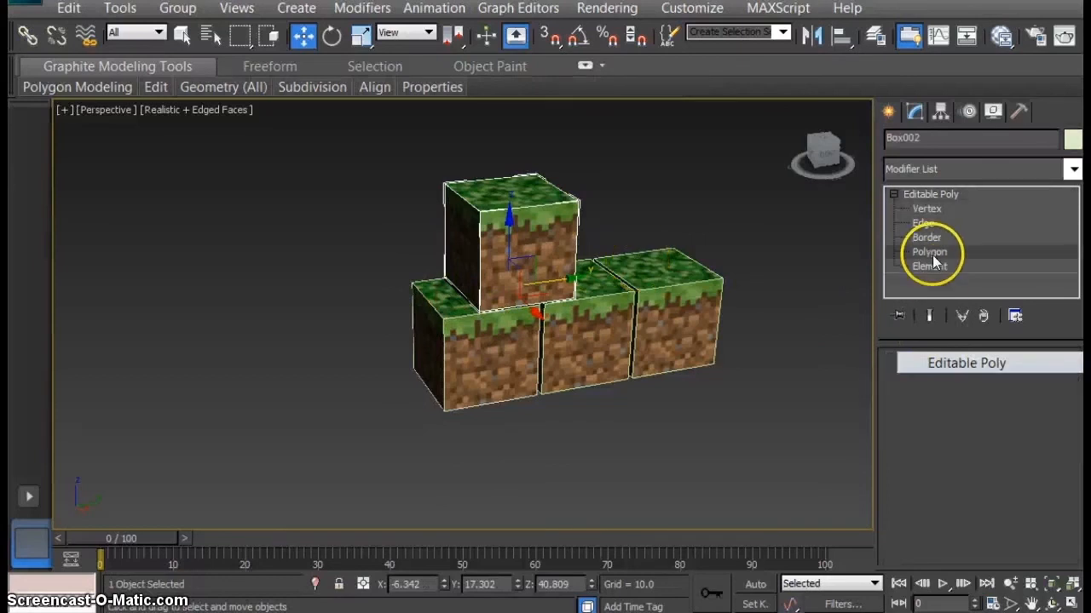
click(465, 247)
ctrl+click(529, 260)
click(938, 267)
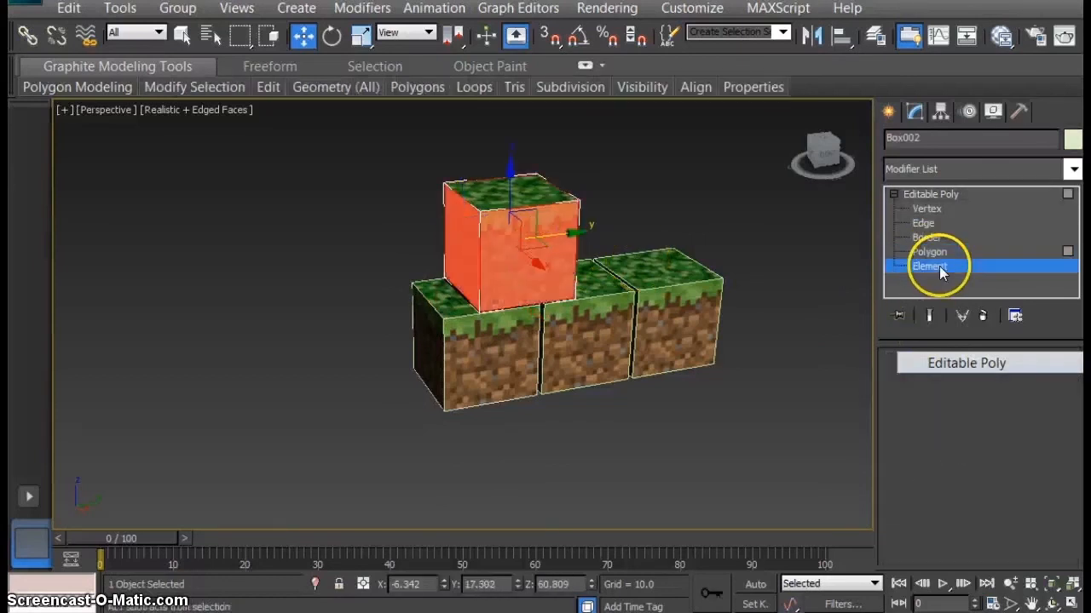
click(921, 252)
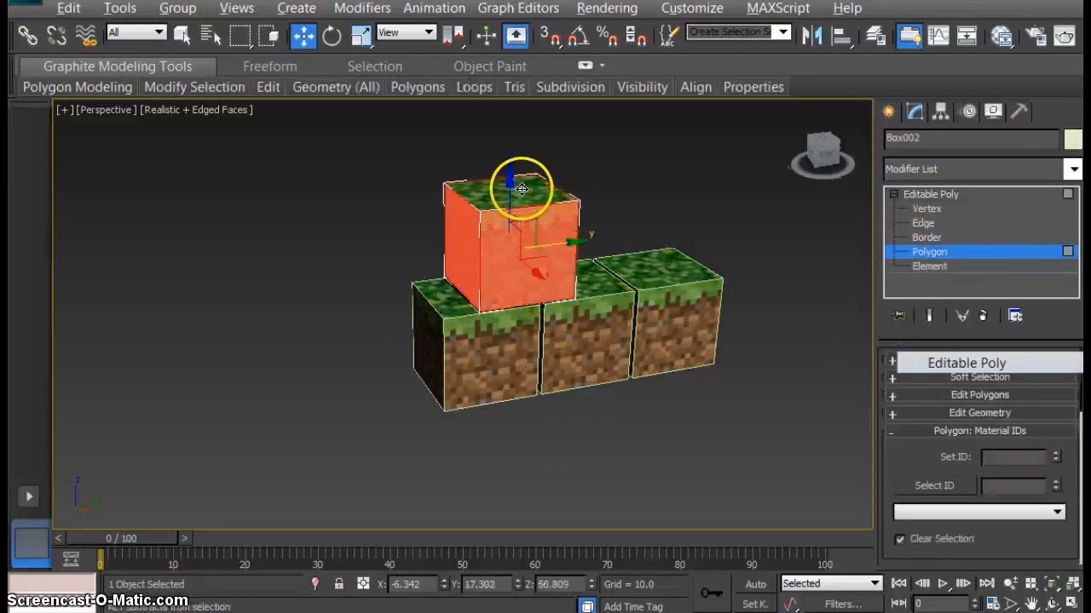
click(1008, 460)
text(1)
key(Return)
click(669, 486)
middle_drag(596, 381, 590, 398)
click(540, 287)
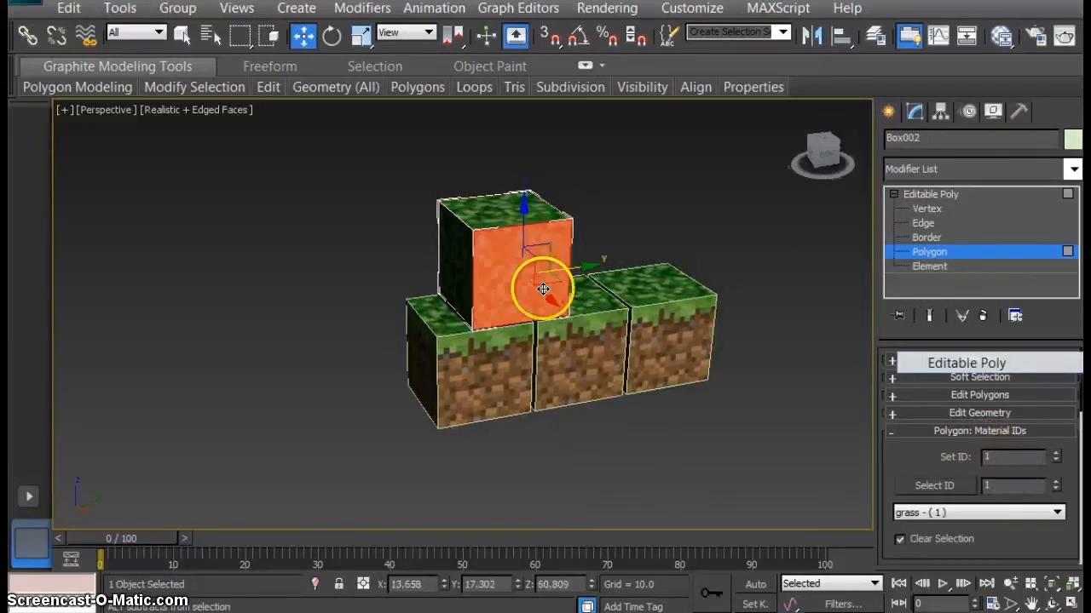
click(933, 250)
Create an instance of the all-grass cube beside it on the upper row at Y 57.649
click(538, 252)
click(538, 250)
shift+drag(561, 297, 650, 281)
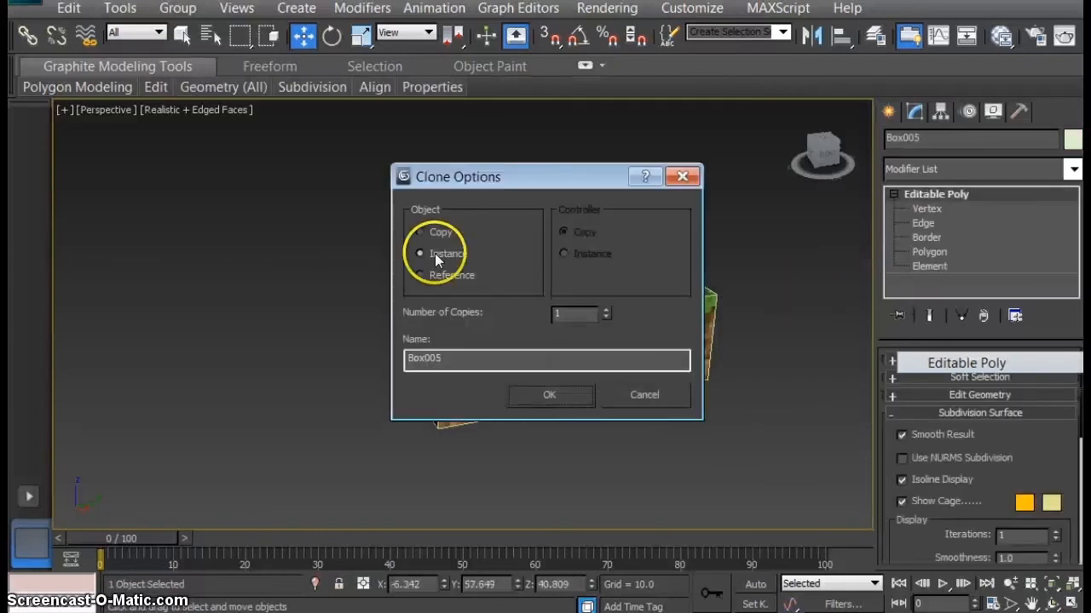
click(549, 395)
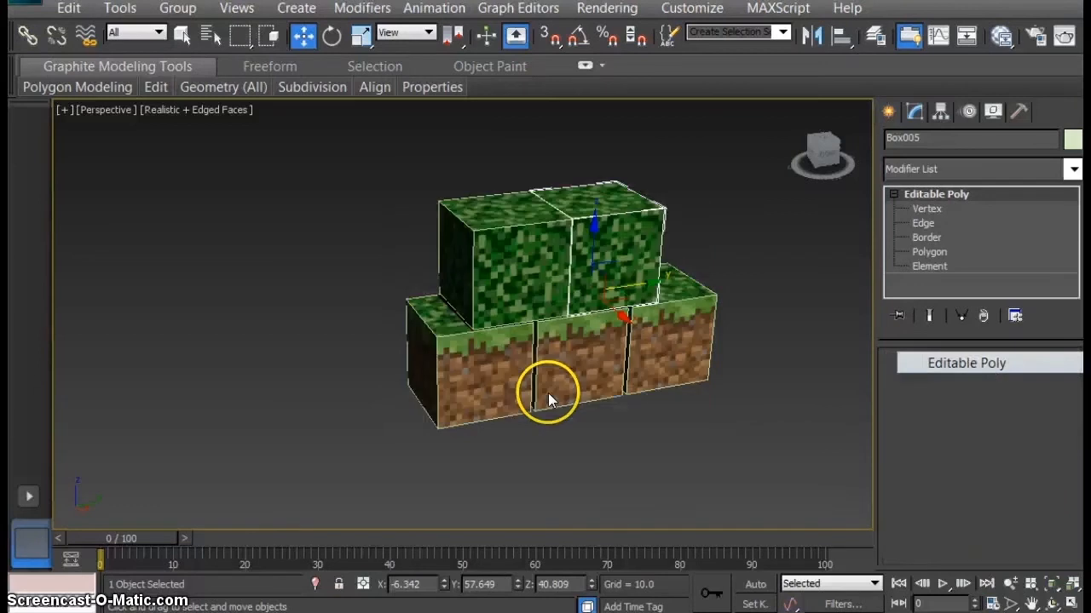
Select upper and lower cubes in turn to compare the all-grass pair with the original bottom-row instances
click(497, 358)
click(530, 249)
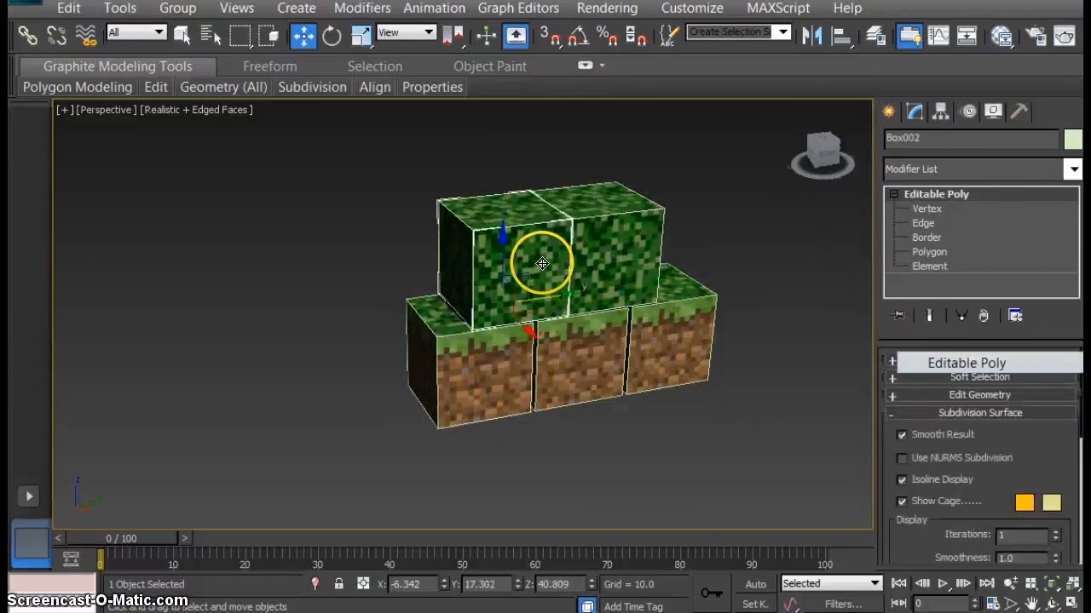
click(482, 366)
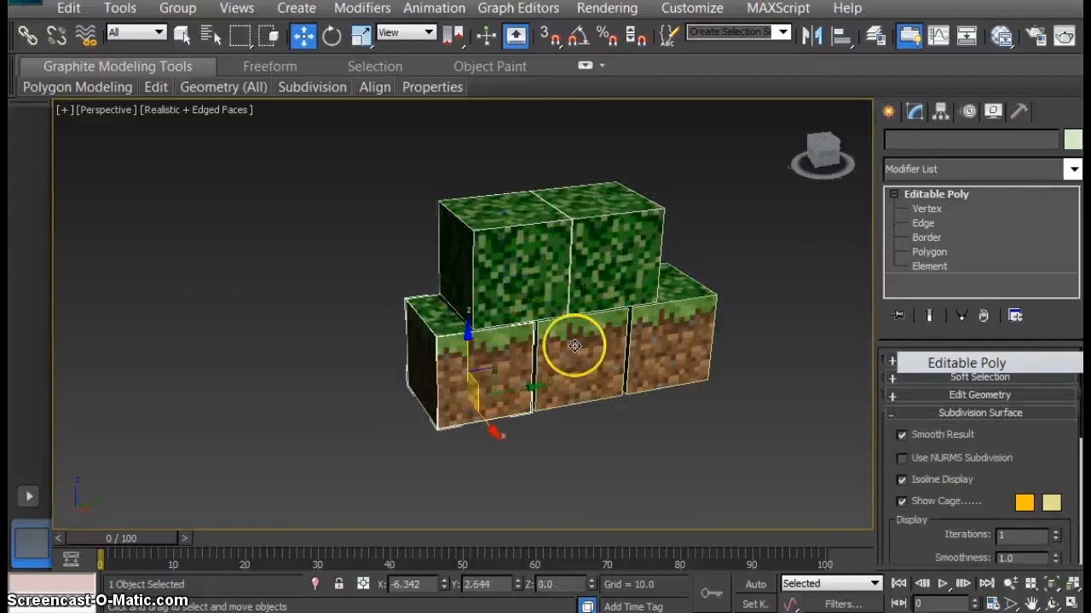
click(504, 251)
click(608, 259)
click(577, 384)
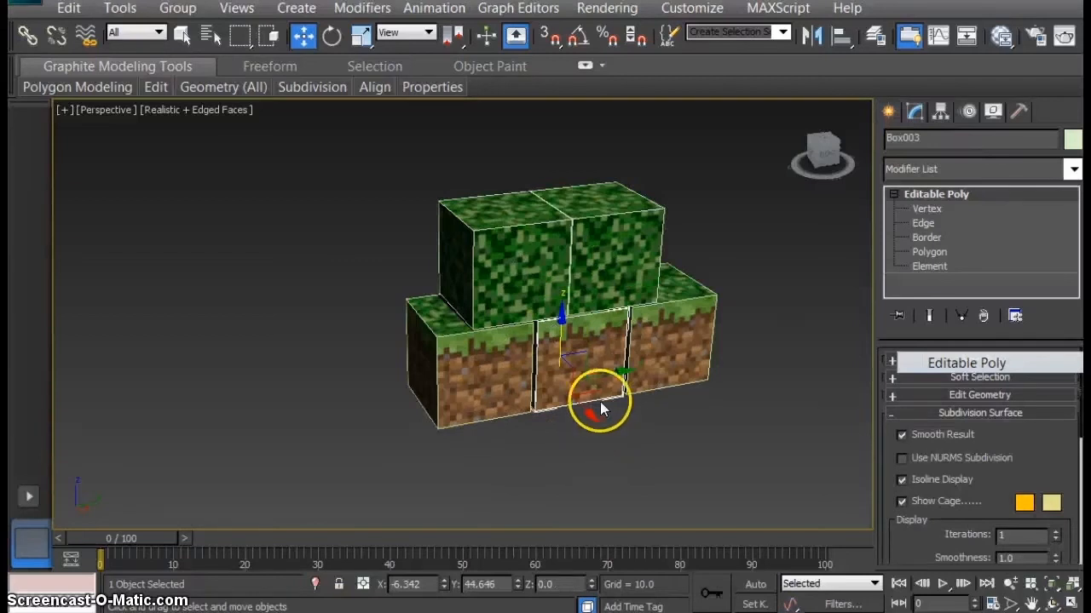
middle_drag(769, 260, 738, 261)
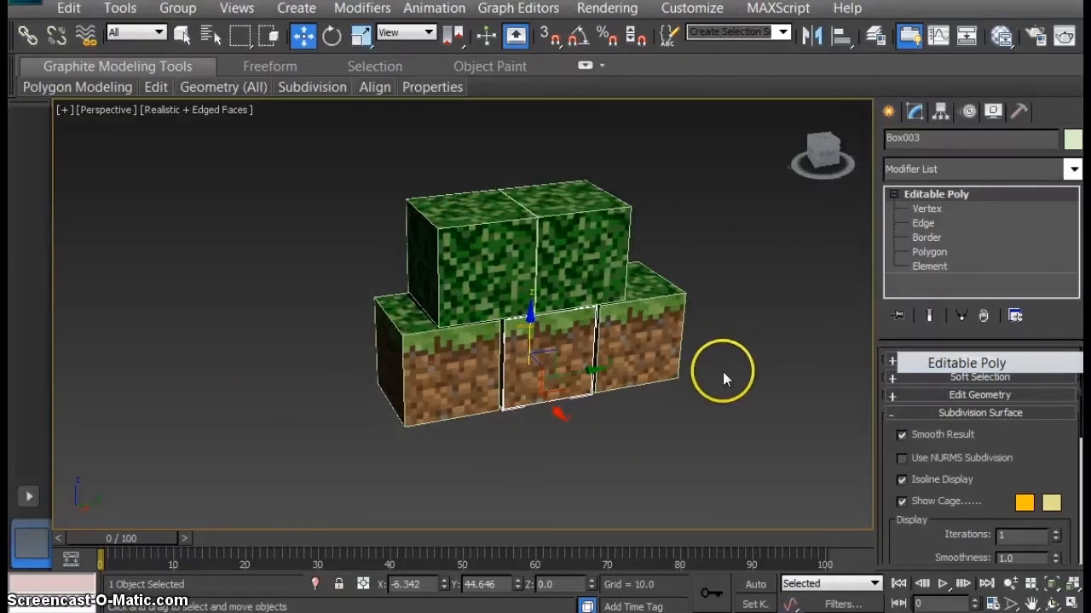
middle_drag(463, 383, 505, 376)
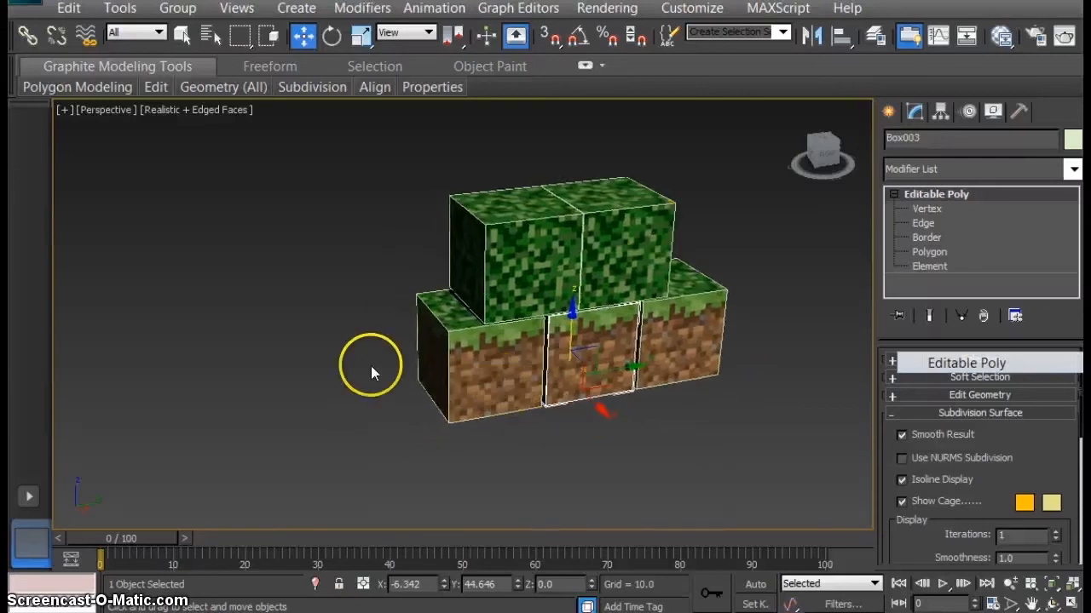
Render the cube stack in the perspective view with the area to render left at Selected
click(1065, 35)
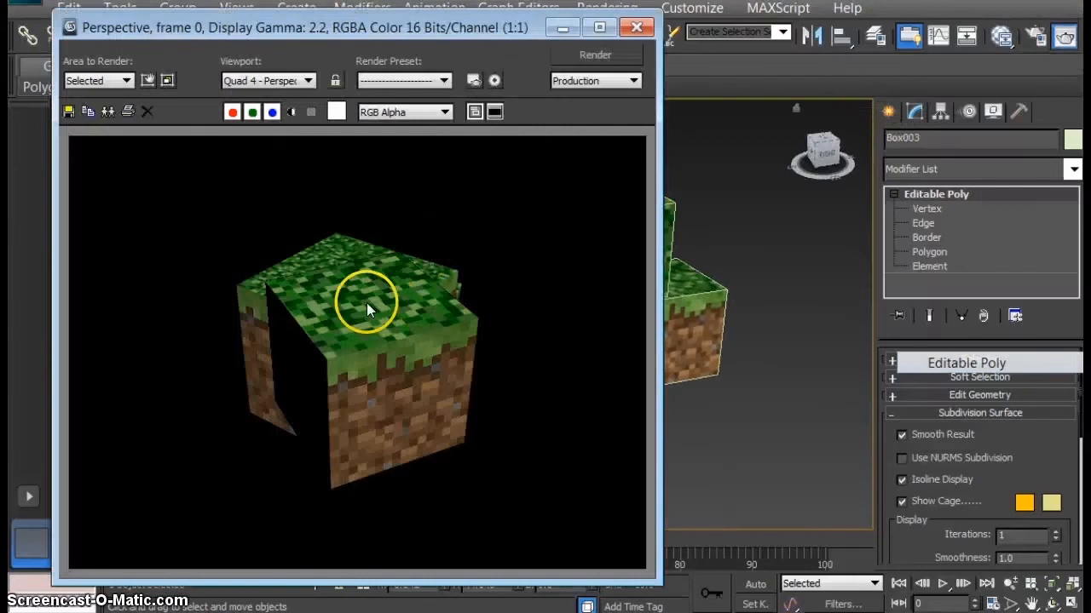
drag(479, 32, 469, 29)
click(579, 51)
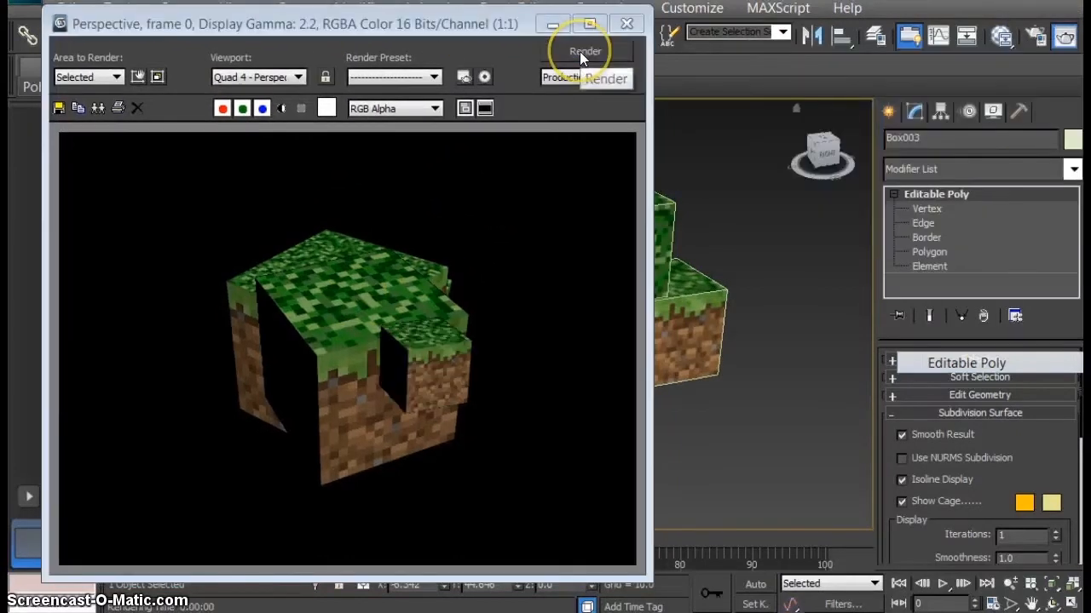
click(580, 51)
click(590, 49)
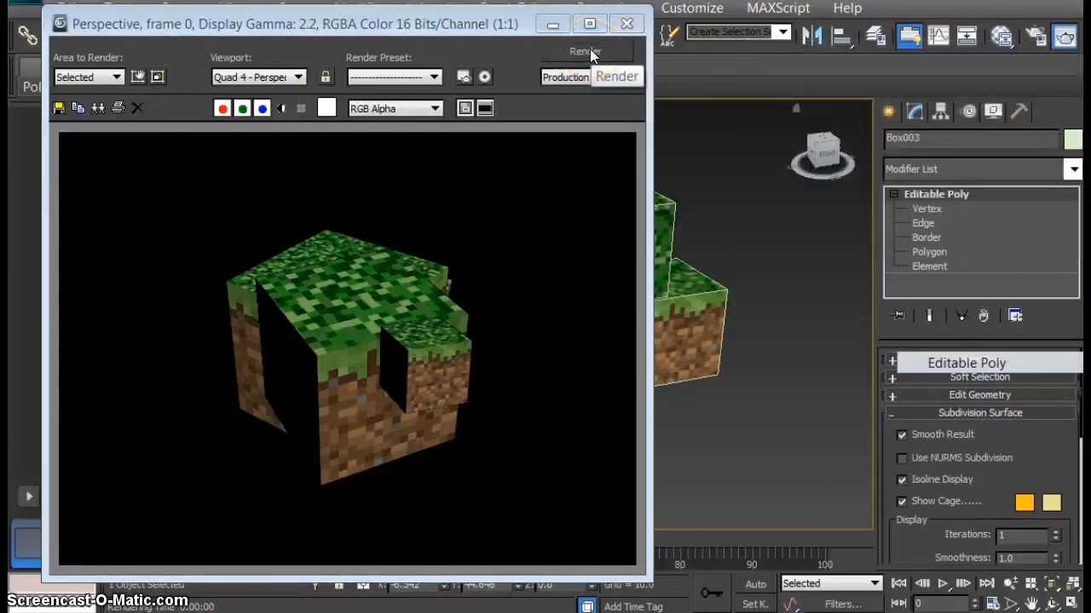
mouse_move(465, 33)
mouse_down()
mouse_move(494, 34)
mouse_move(448, 34)
mouse_up()
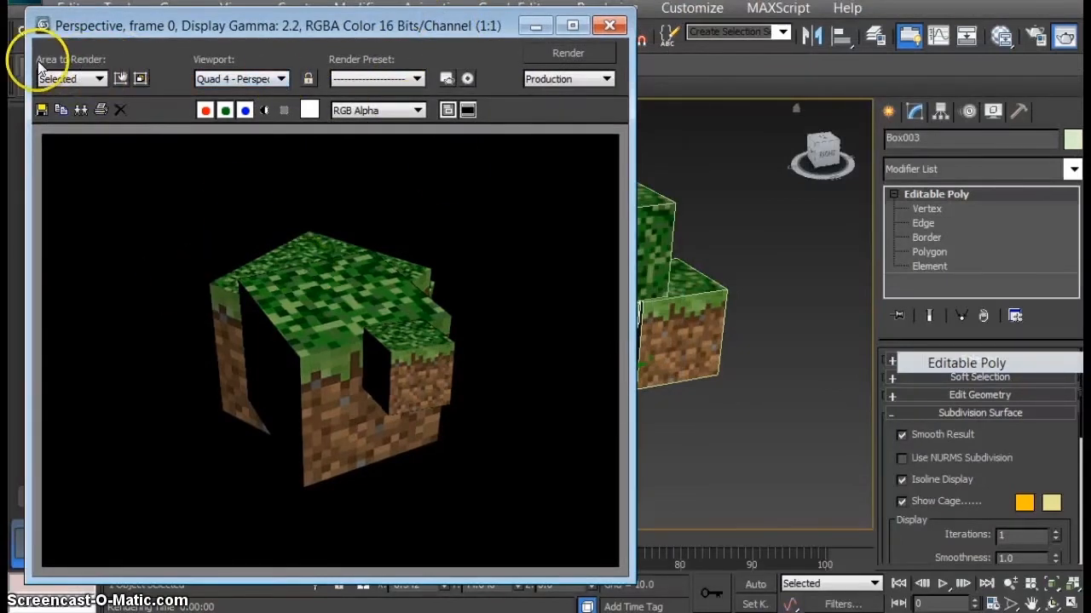
Set the area to render to View and re-render the whole cube stack
click(100, 78)
click(64, 89)
click(597, 54)
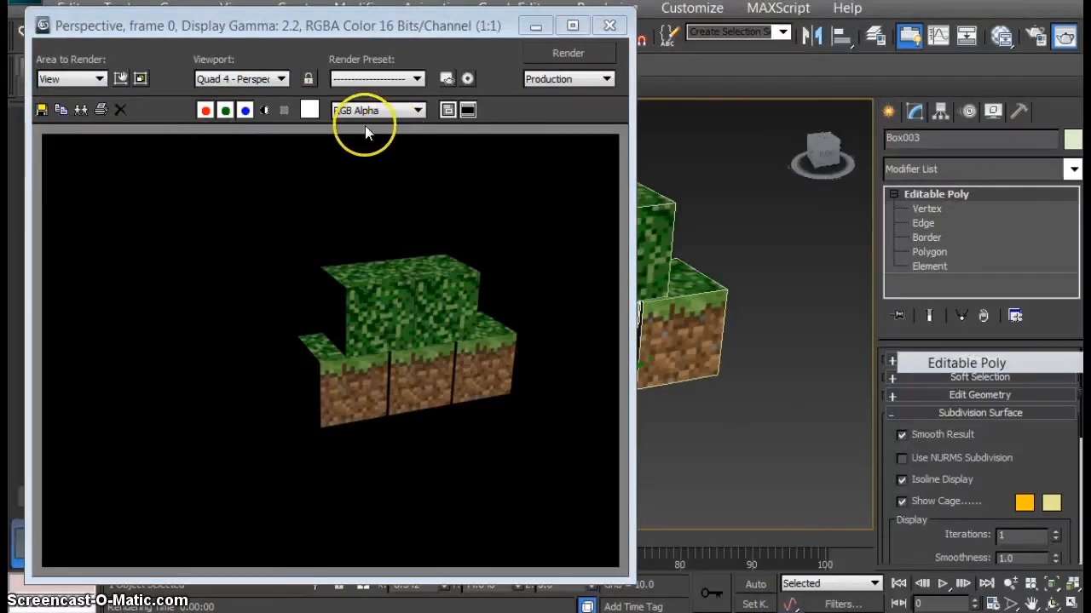
click(1002, 38)
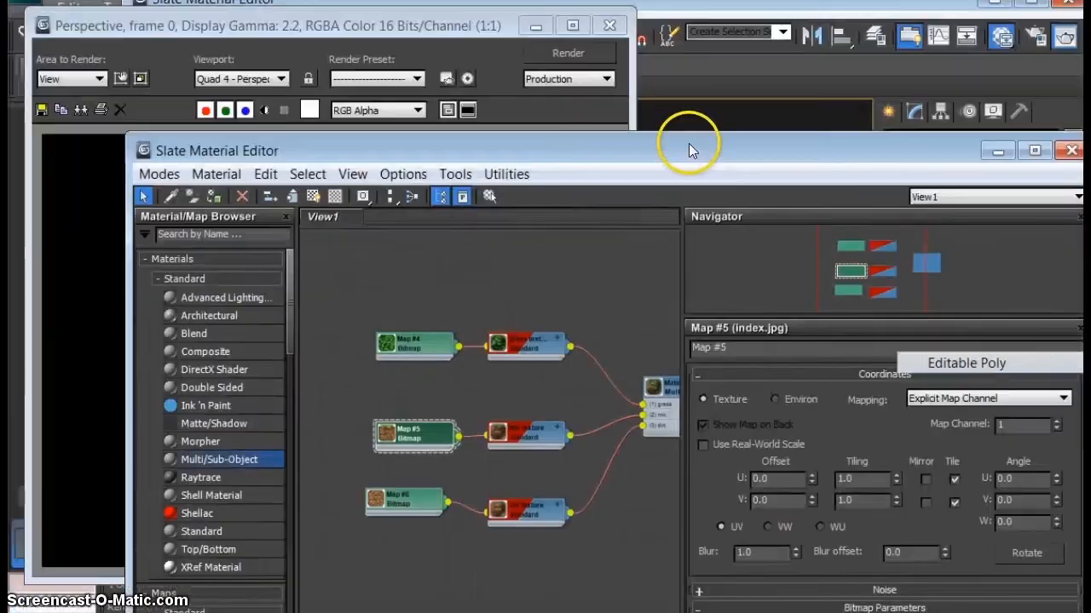
drag(689, 143, 622, 66)
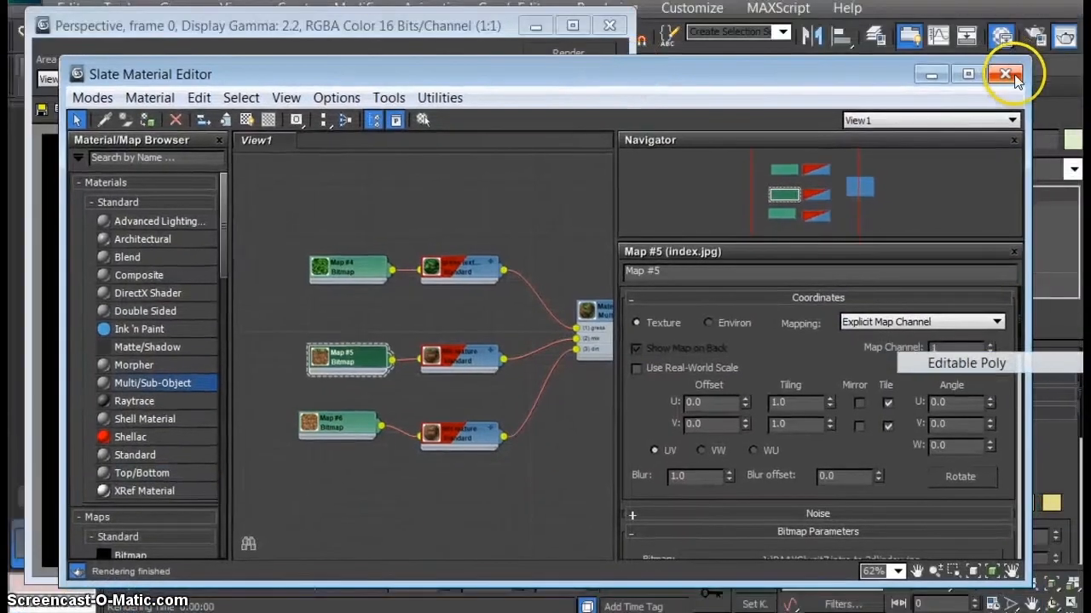
click(1008, 73)
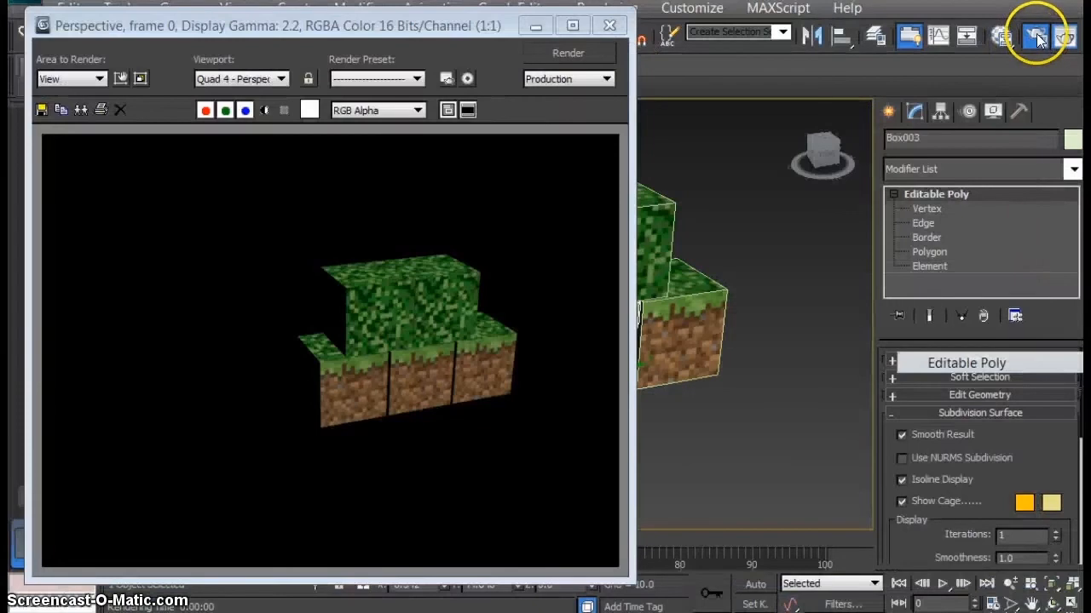
Check the Render Output settings and save-file path in Render Setup, and close it
click(1036, 37)
scroll(628, 297, down, 3)
scroll(618, 292, up, 2)
drag(612, 251, 614, 419)
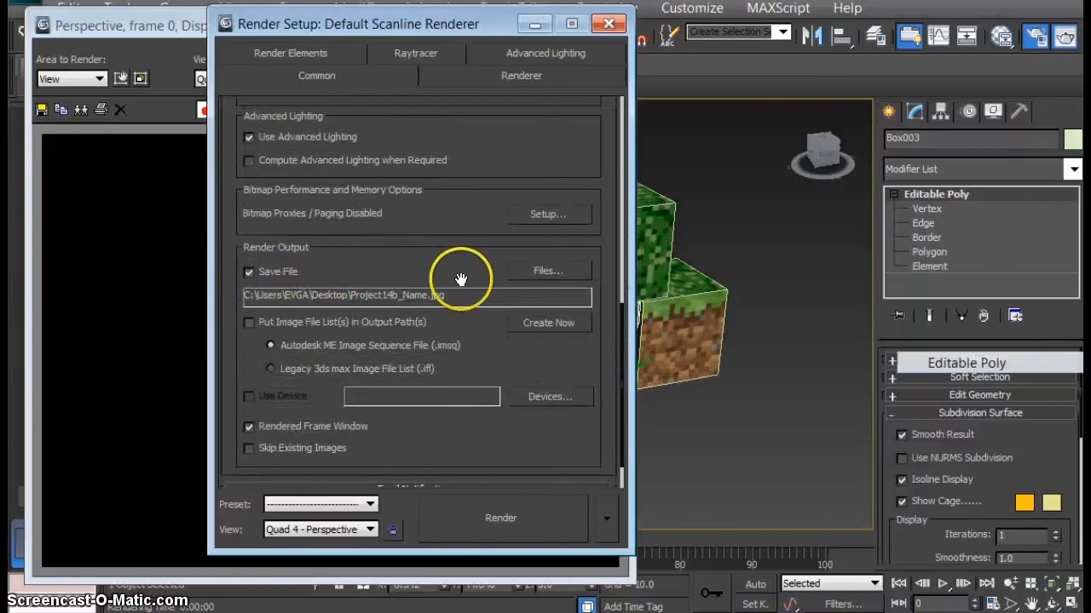
drag(458, 24, 345, 32)
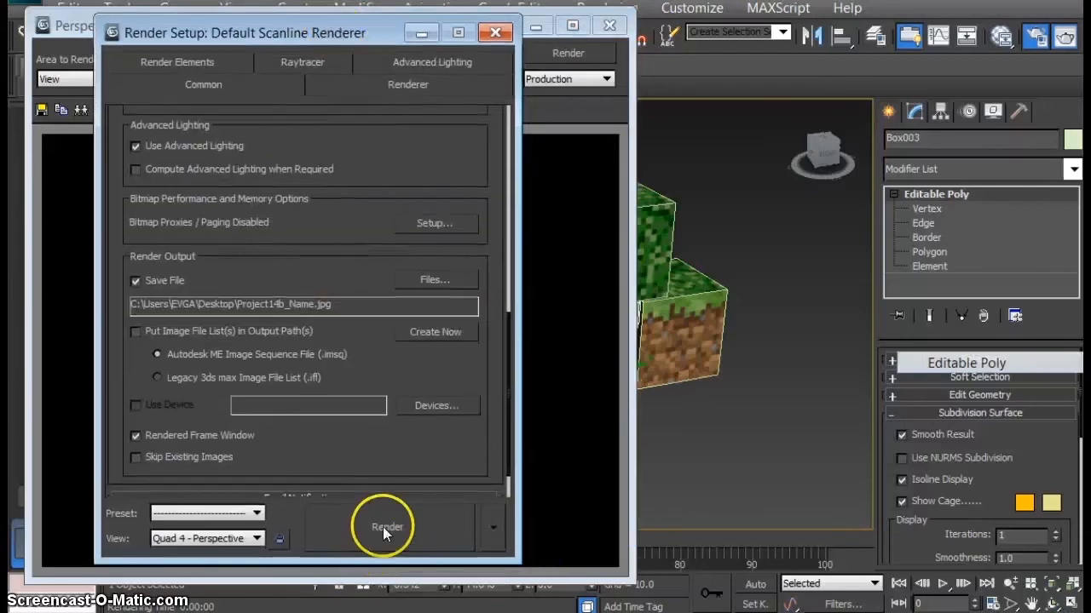
click(495, 32)
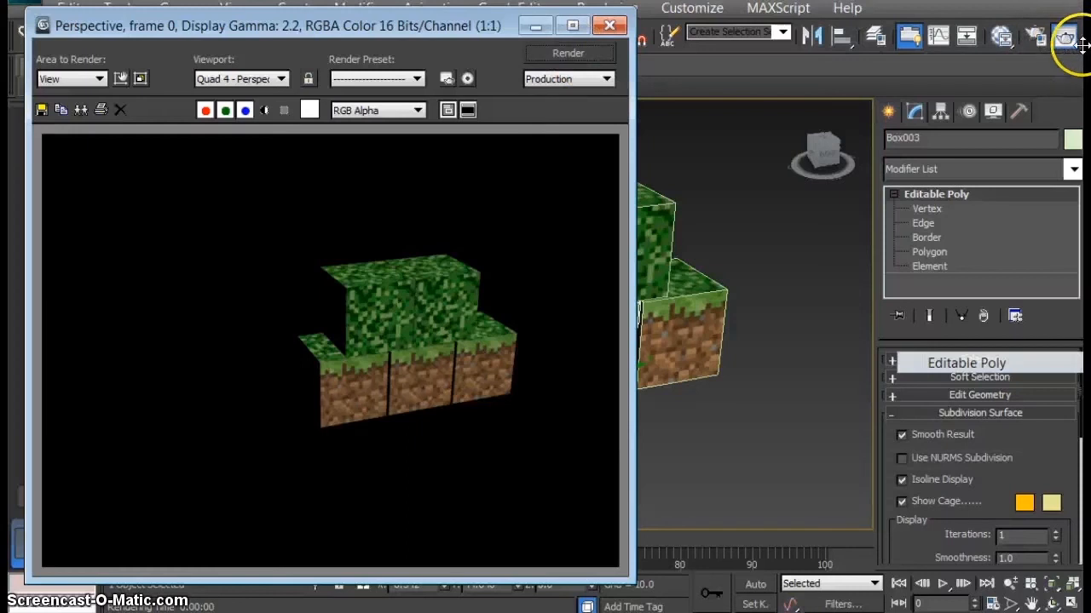
Re-render the view, switch to Windows Photo Viewer to inspect the saved Project14b_Name image, and dismiss the viewer
click(557, 58)
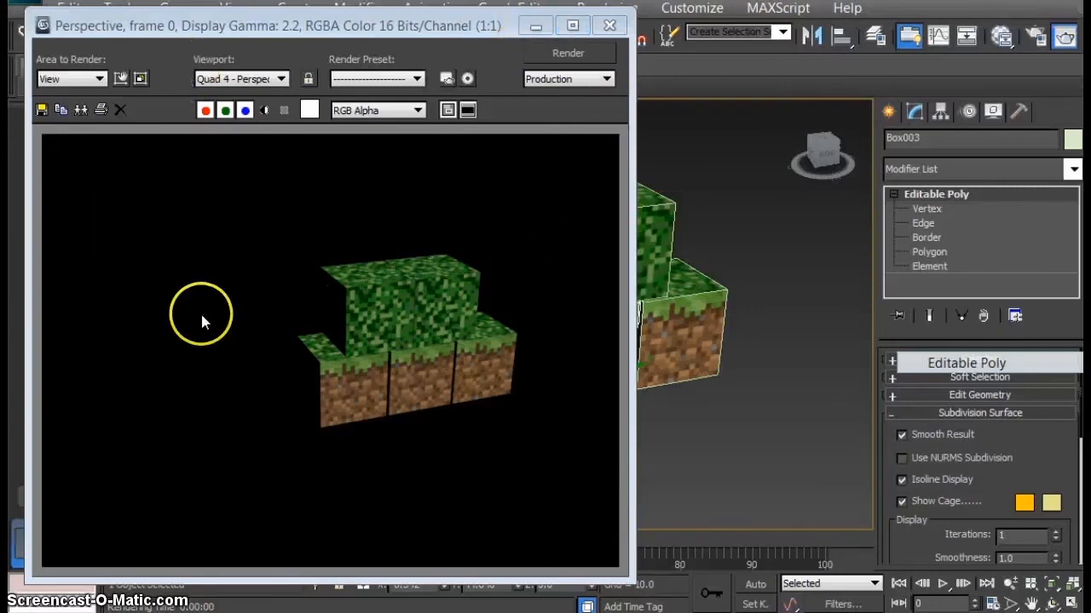
mouse_move(3, 260)
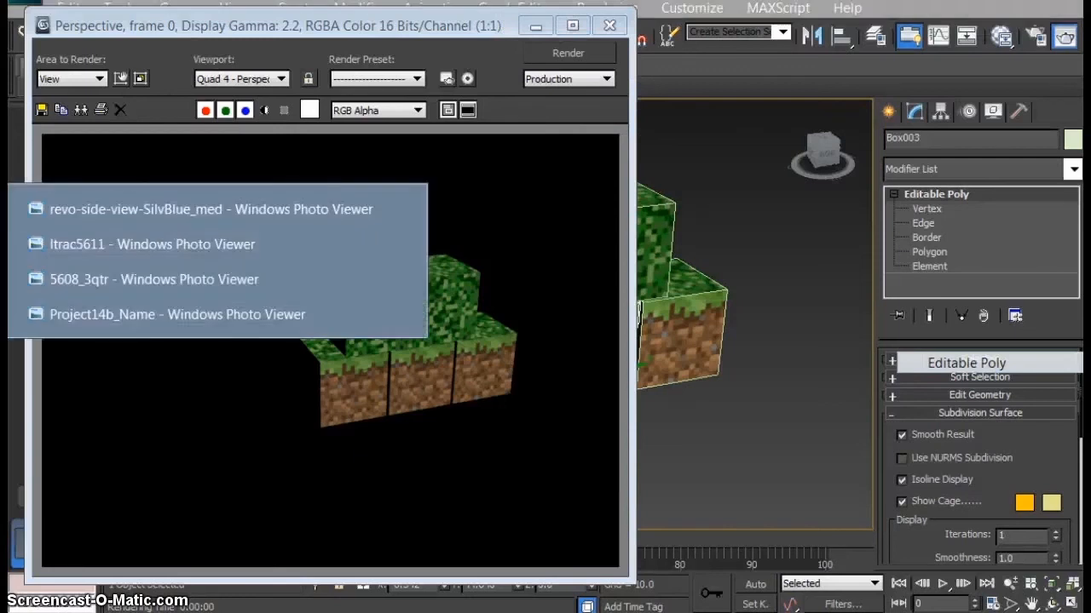
click(109, 316)
drag(616, 0, 592, 43)
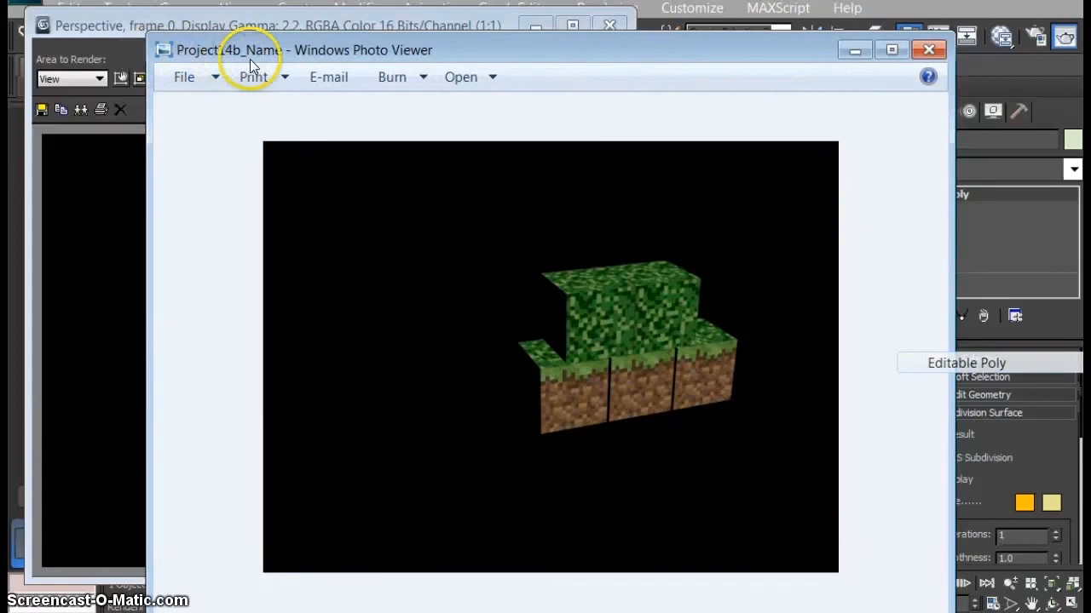
drag(640, 59, 615, 294)
drag(591, 439, 577, 182)
click(860, 181)
Set the render output size to the HDTV (video) preset at 1280x720 in Render Setup
click(1002, 37)
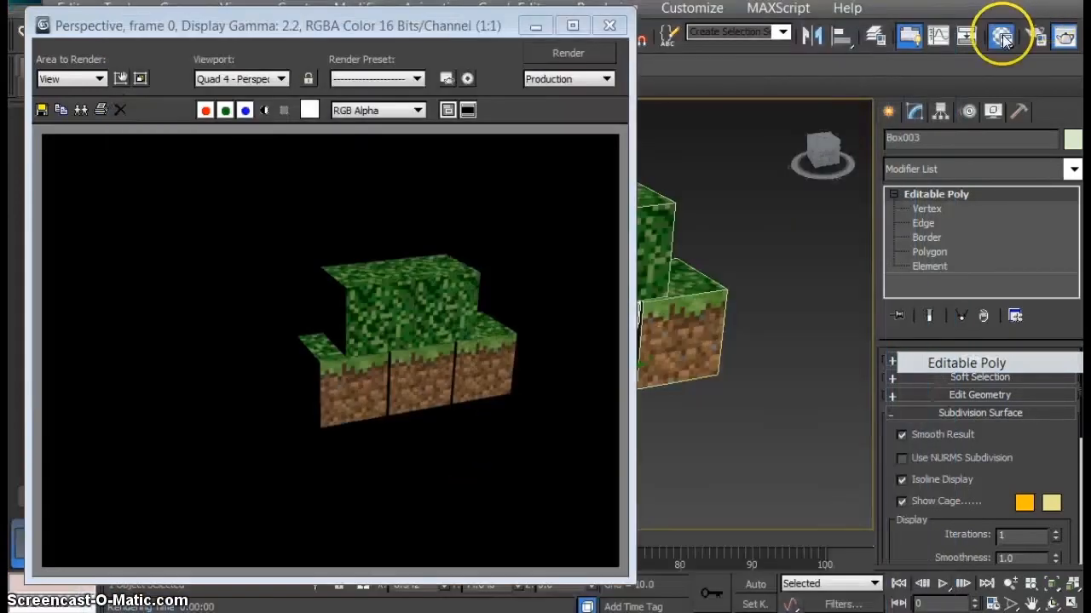
click(1006, 74)
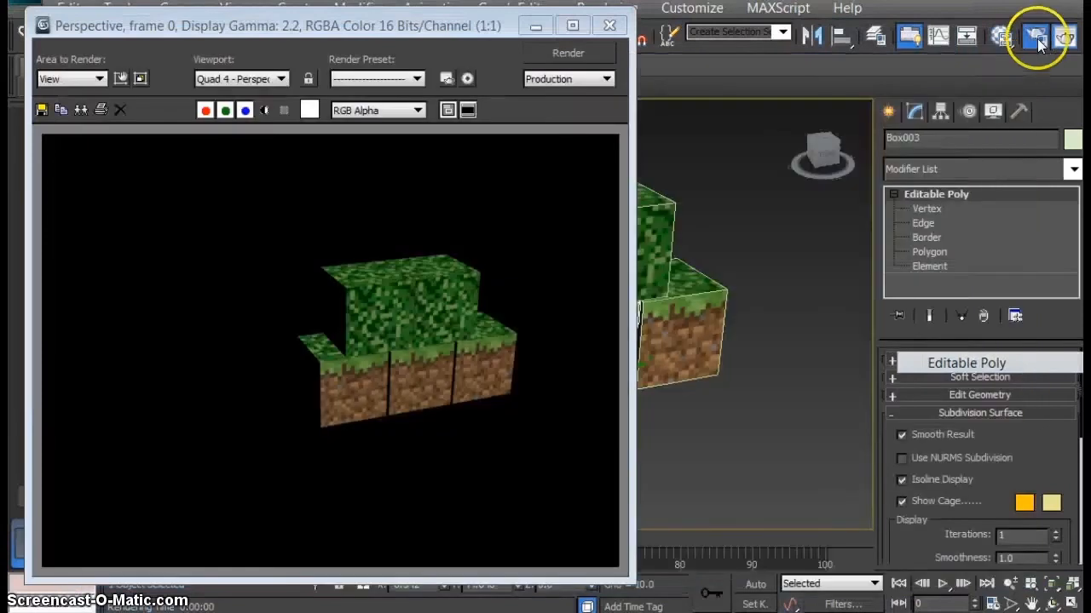
click(1037, 38)
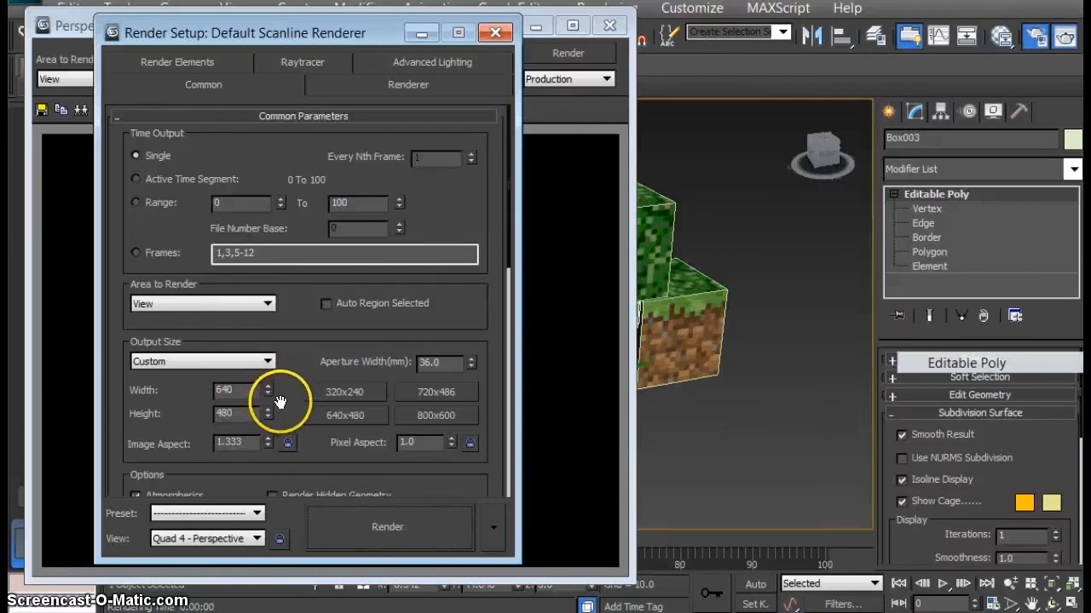
click(423, 414)
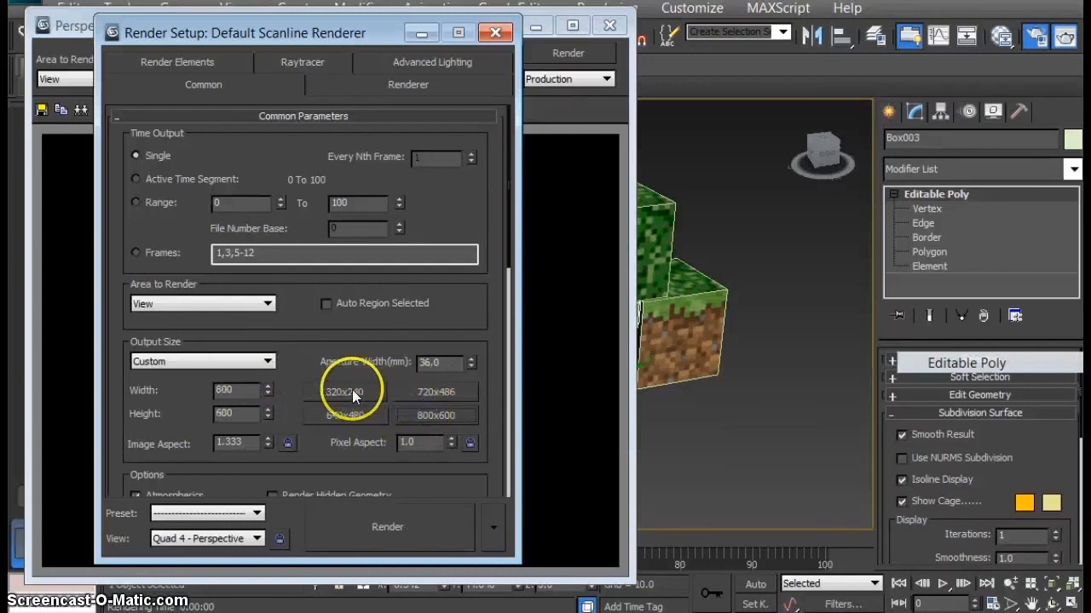
click(265, 361)
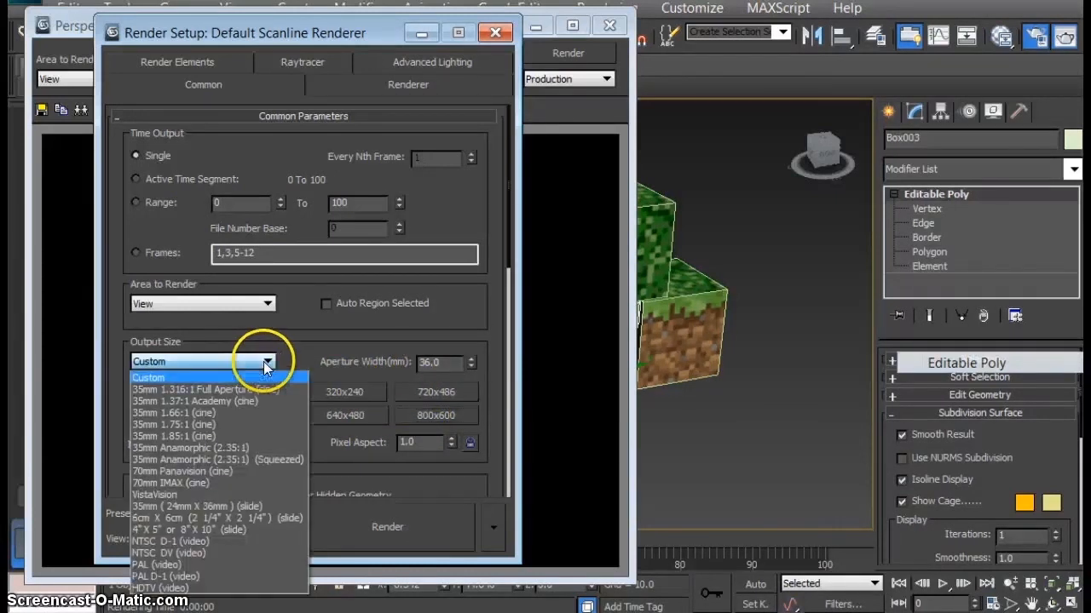
click(246, 586)
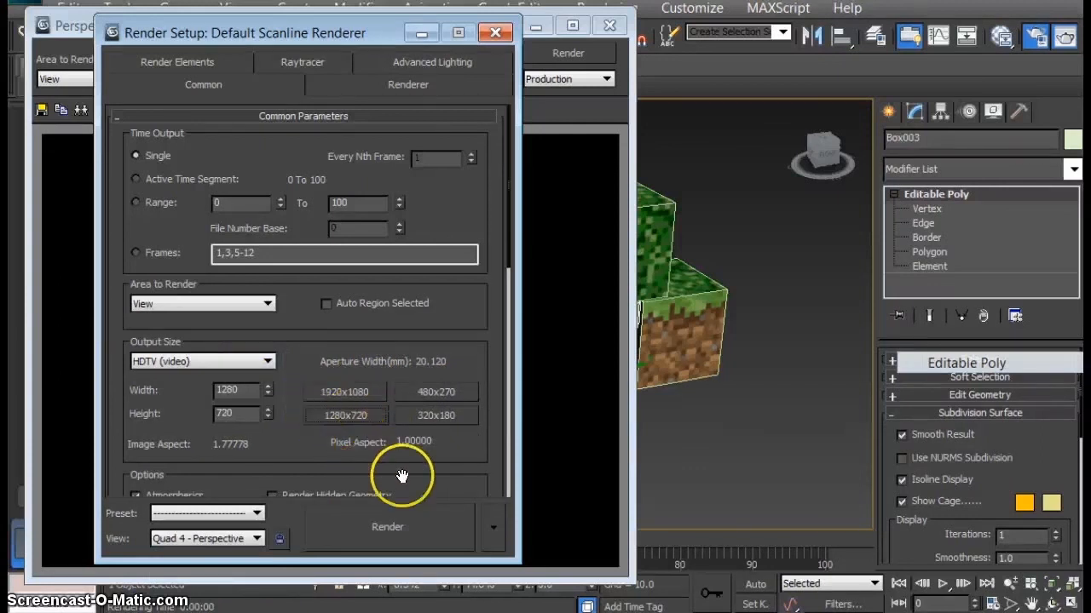
Render the perspective view, overwriting the saved Project14b_Name image, inspect the result, and close the render window and Render Setup
click(405, 527)
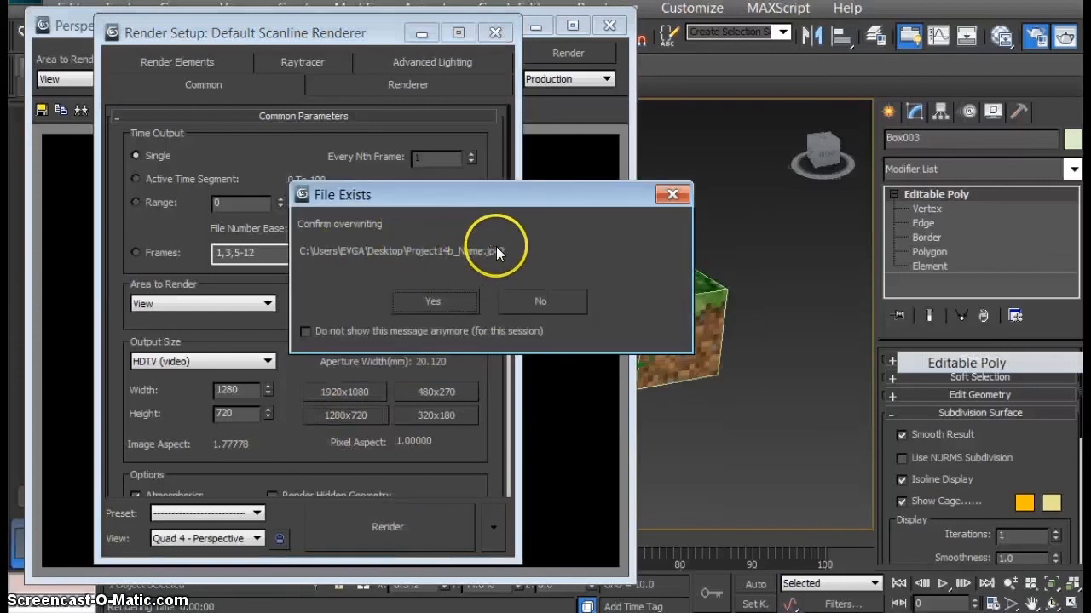
click(435, 305)
drag(869, 21, 732, 27)
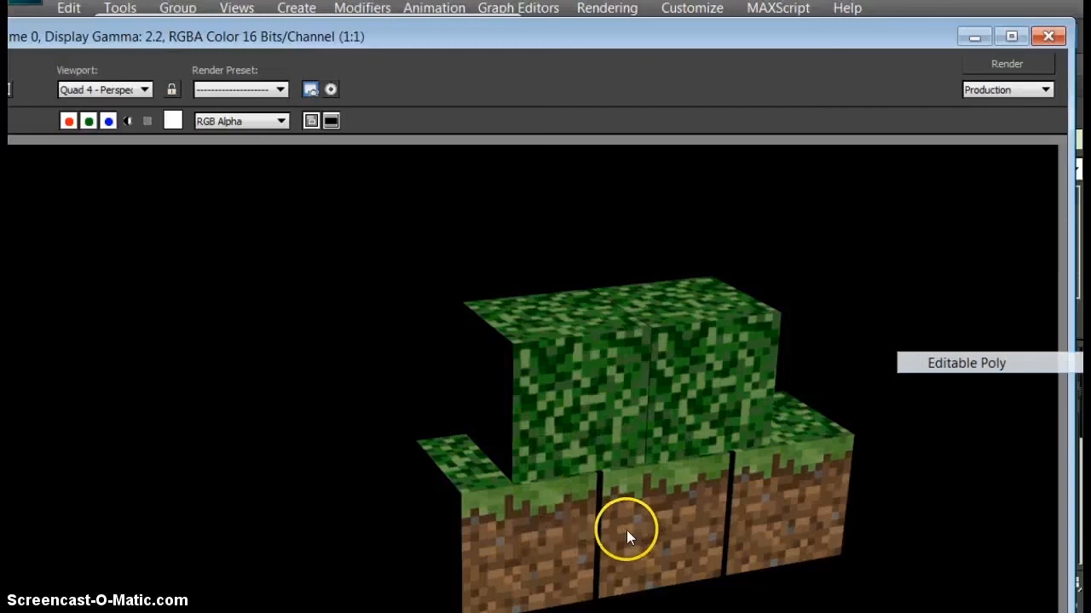
click(1035, 39)
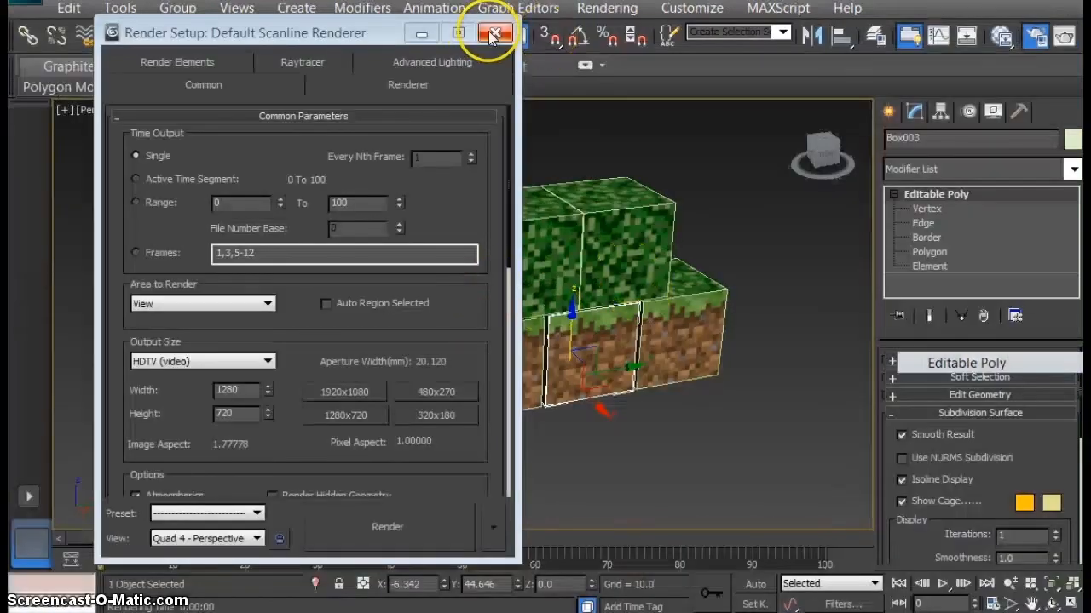
click(493, 34)
Switch to Windows Photo Viewer to examine the yellow question-mark block texture named large, and close it
alt+middle_drag(596, 234, 607, 265)
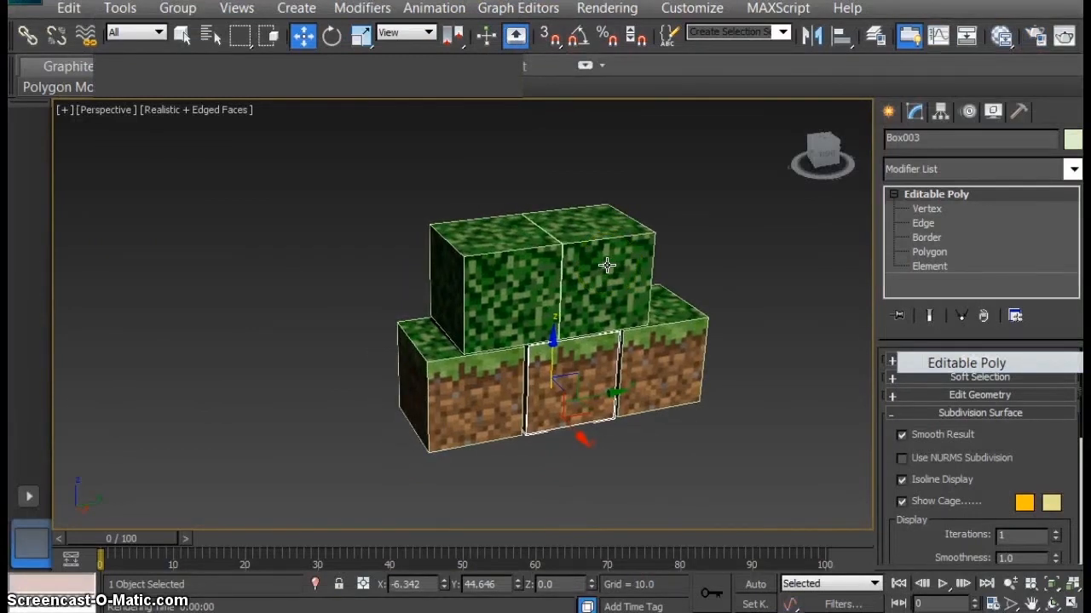
key(alt+Tab)
drag(794, 2, 726, 39)
click(983, 37)
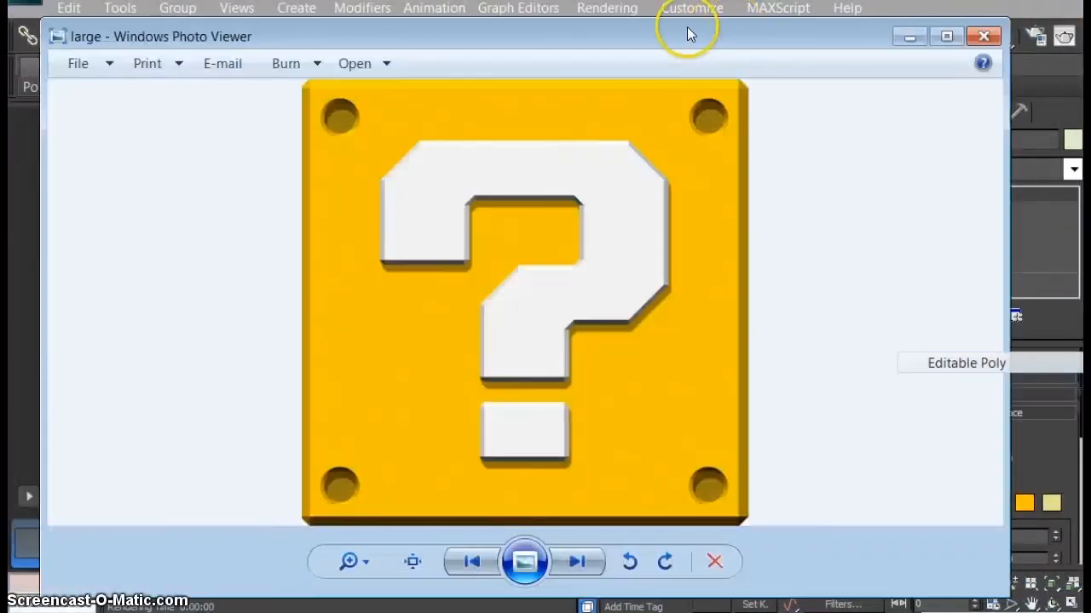
drag(688, 33, 689, 16)
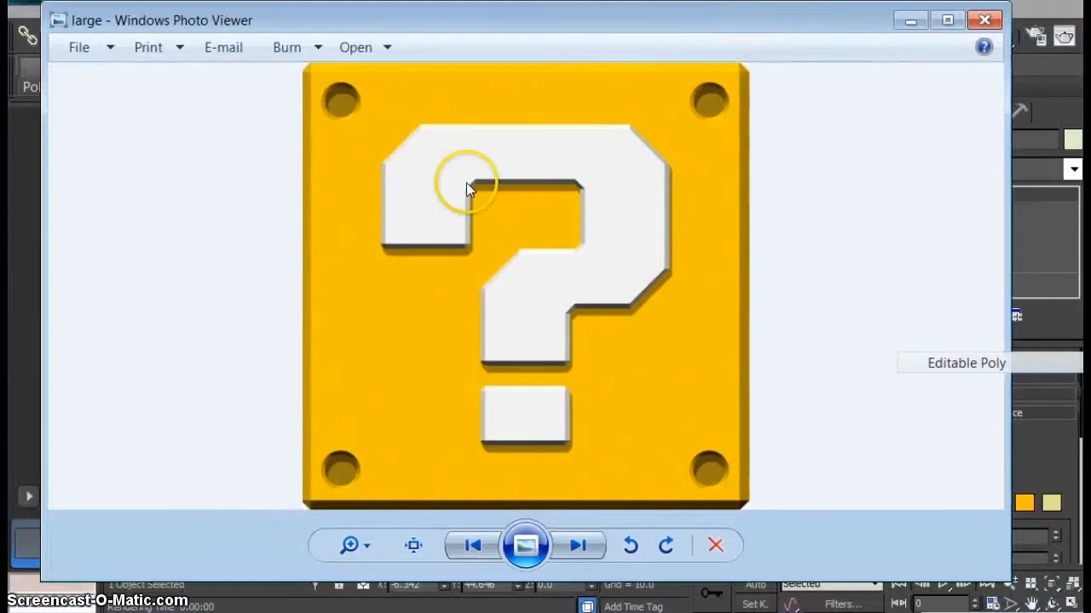
click(984, 19)
Clone the whole five-cube stack once as instances and place the clone directly against the end of the original stack
middle_drag(399, 374, 598, 381)
scroll(598, 381, down, 3)
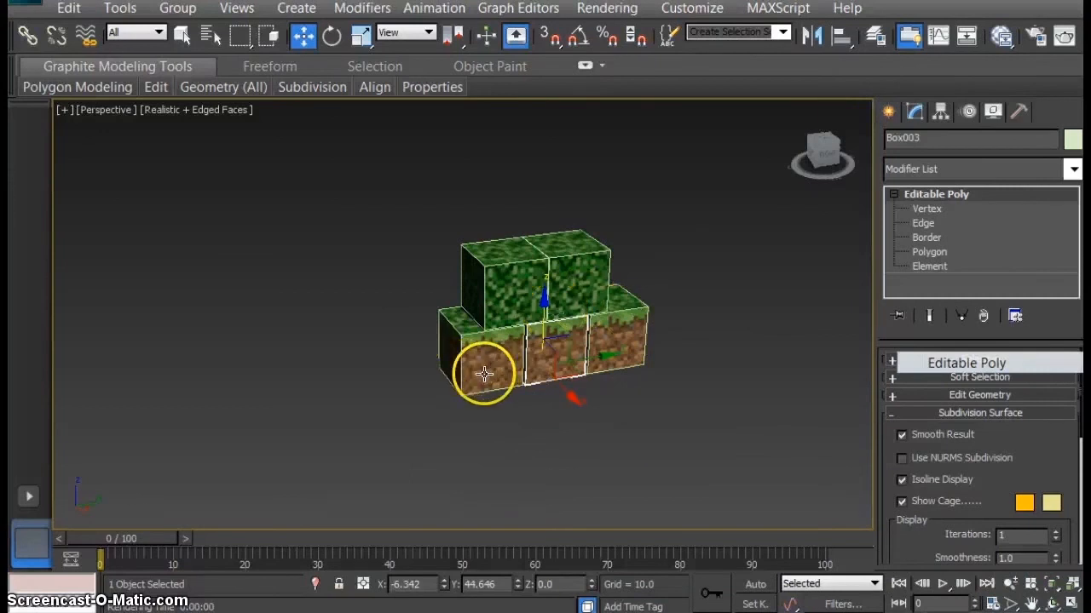
drag(423, 253, 626, 382)
shift+drag(579, 305, 349, 333)
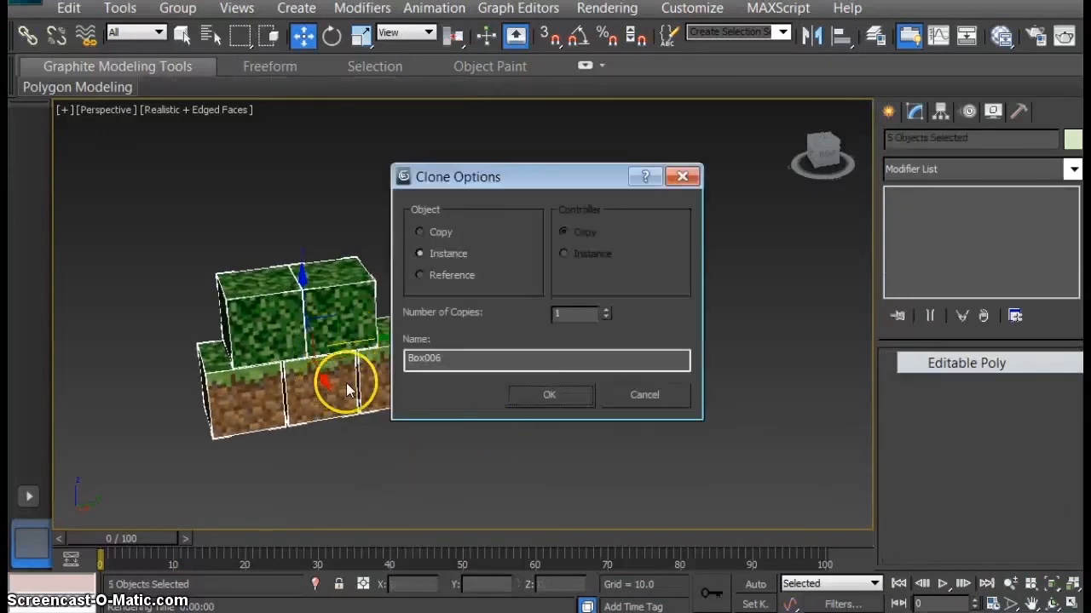
click(545, 395)
drag(383, 353, 407, 343)
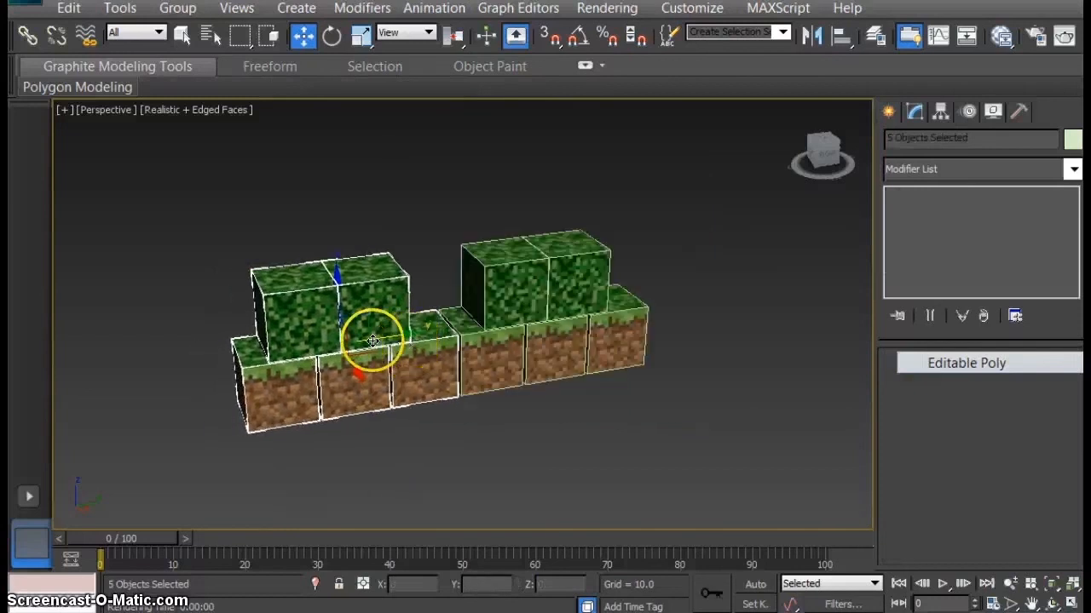
Add the original stack's three bottom cubes to the selected clone, duplicate all eight cubes one row in front, and deselect them
ctrl+click(492, 358)
ctrl+click(558, 351)
ctrl+click(612, 348)
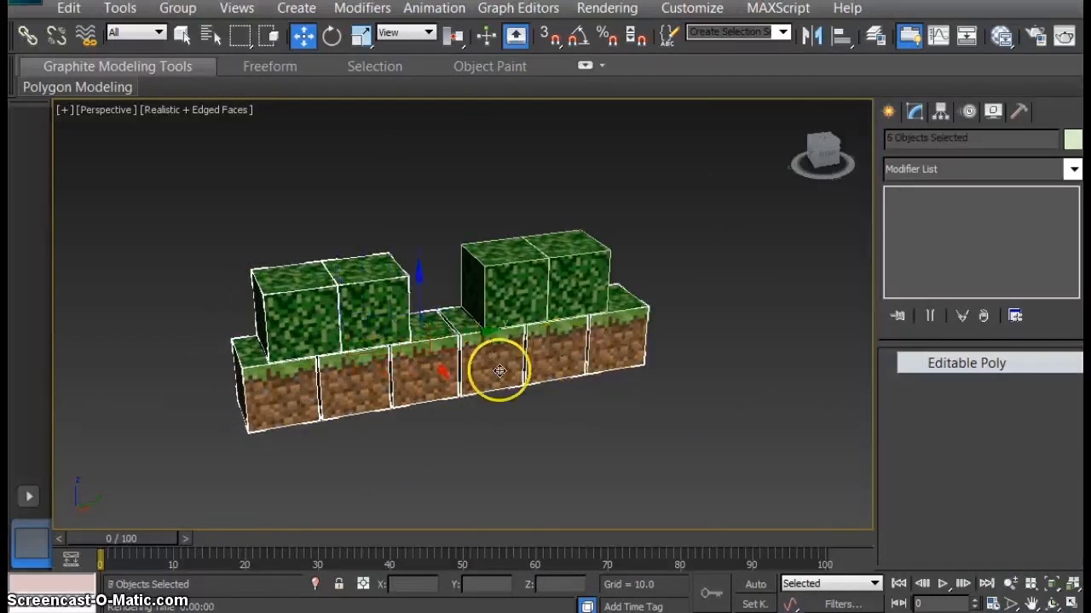
shift+drag(486, 426, 462, 396)
click(515, 392)
mouse_move(589, 438)
middle_down()
mouse_move(621, 438)
mouse_move(334, 429)
mouse_move(623, 429)
middle_up()
click(622, 428)
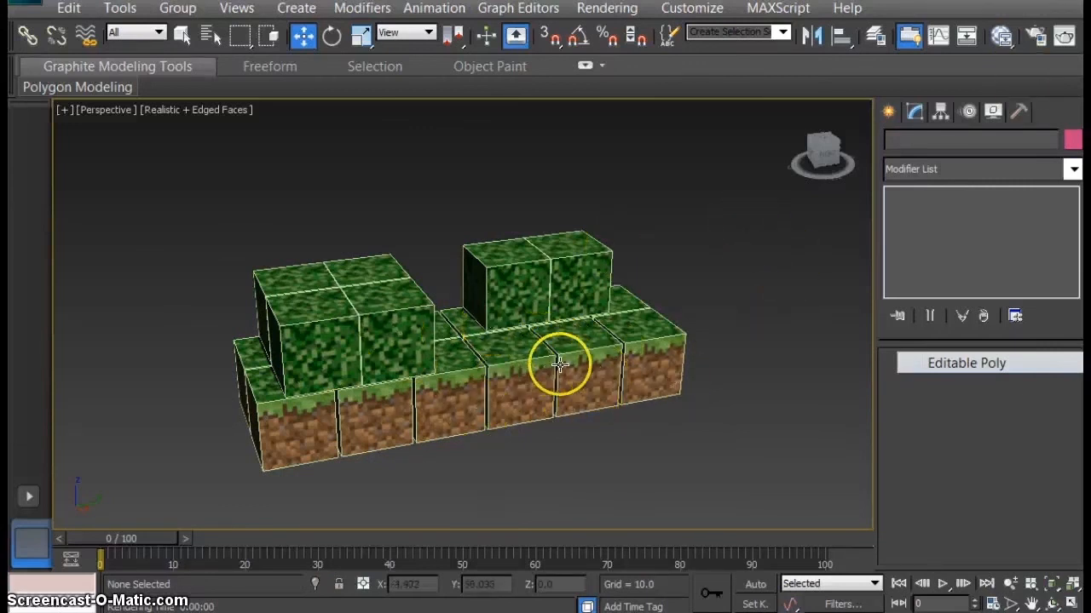
mouse_move(631, 438)
middle_down()
mouse_move(631, 409)
mouse_move(635, 424)
middle_up()
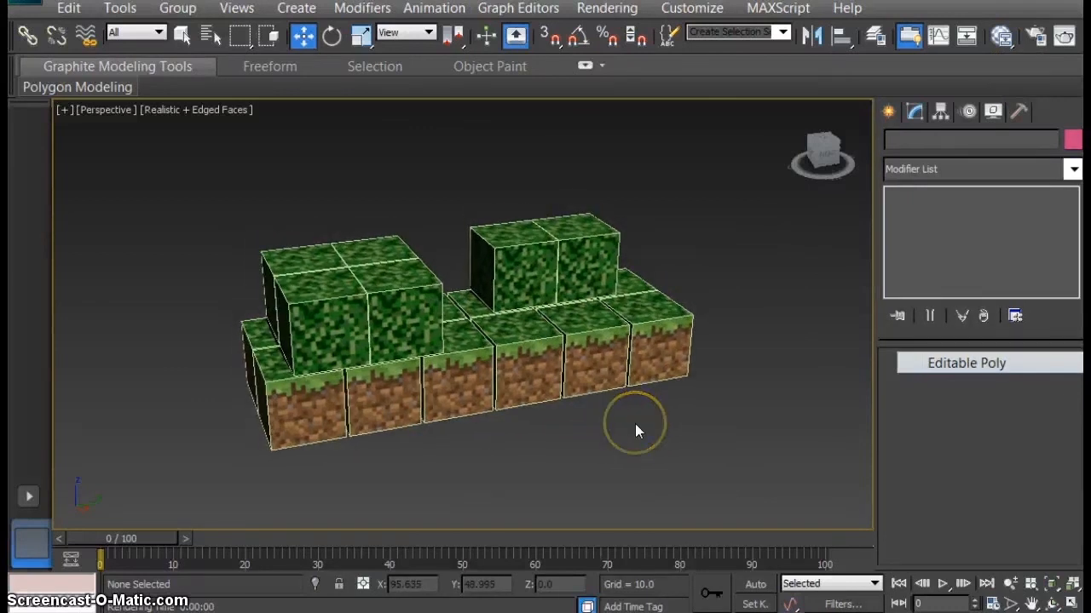